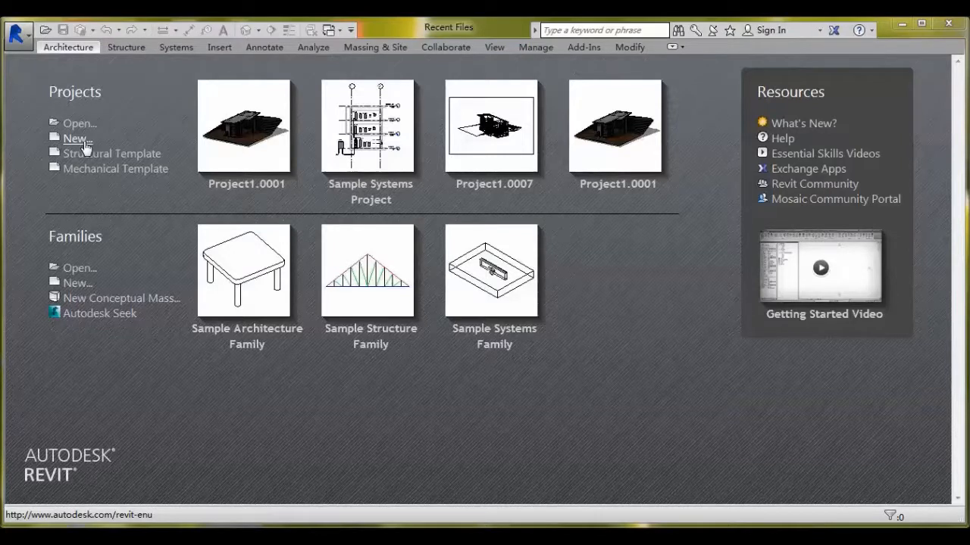
# Step: Create a new project from the Systems-DefaultGBRENU template in the Australia template folder
pyautogui.click(75, 138)
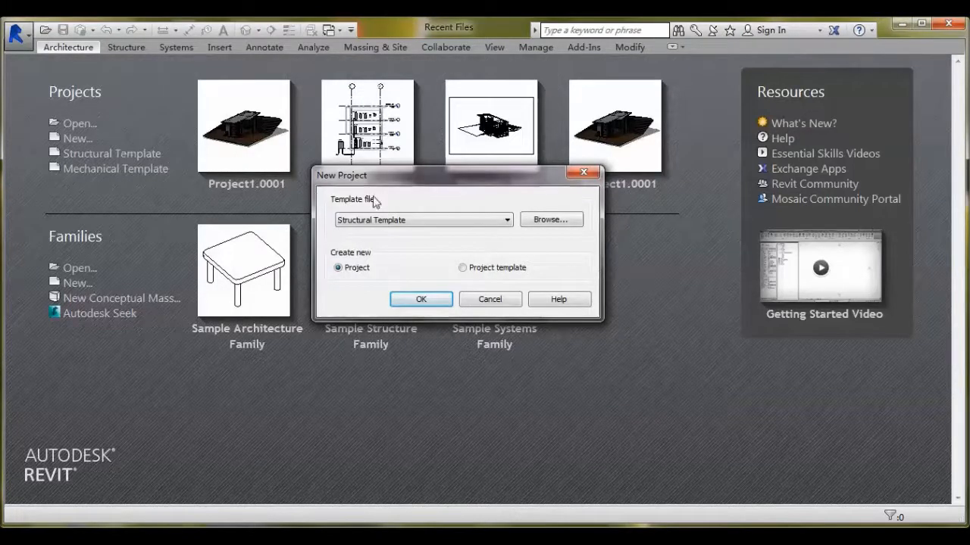
pyautogui.click(410, 221)
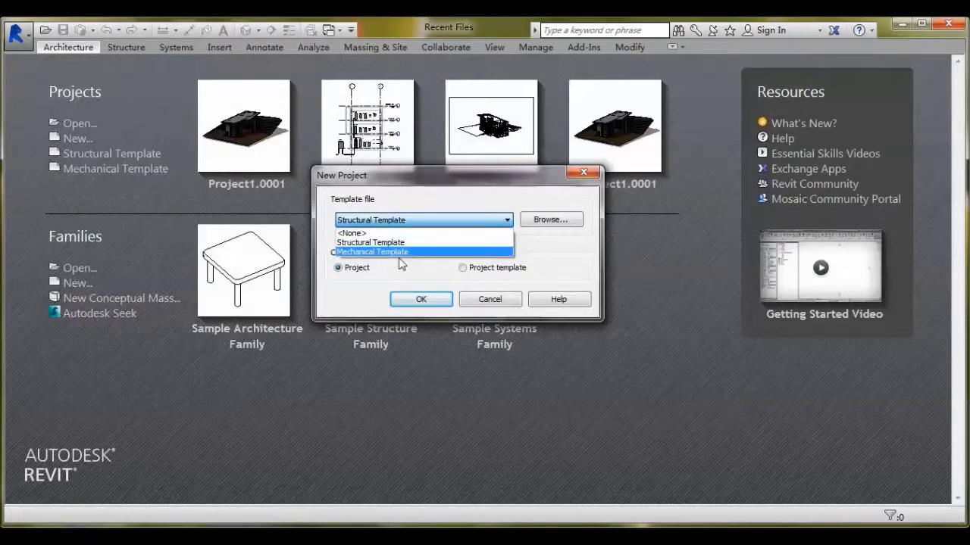
pyautogui.click(418, 218)
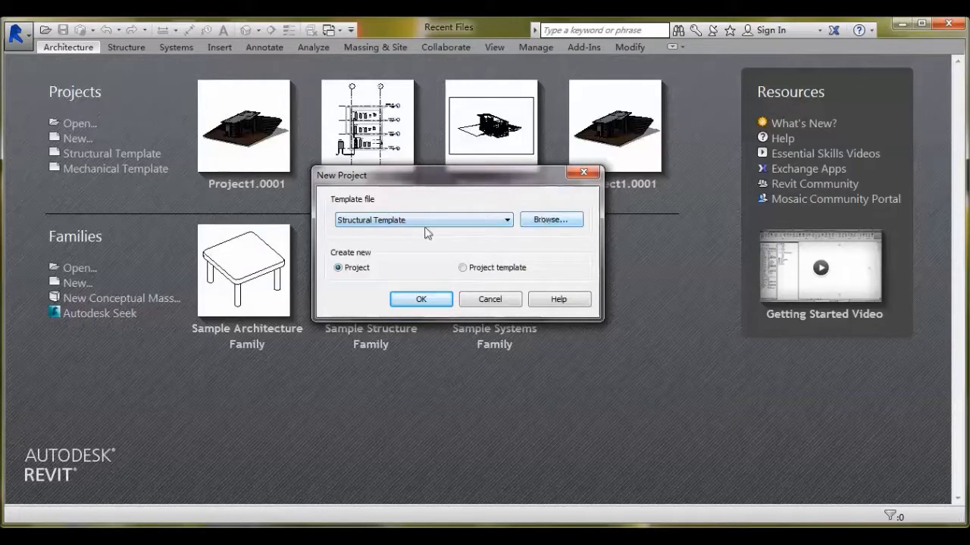
pyautogui.click(463, 220)
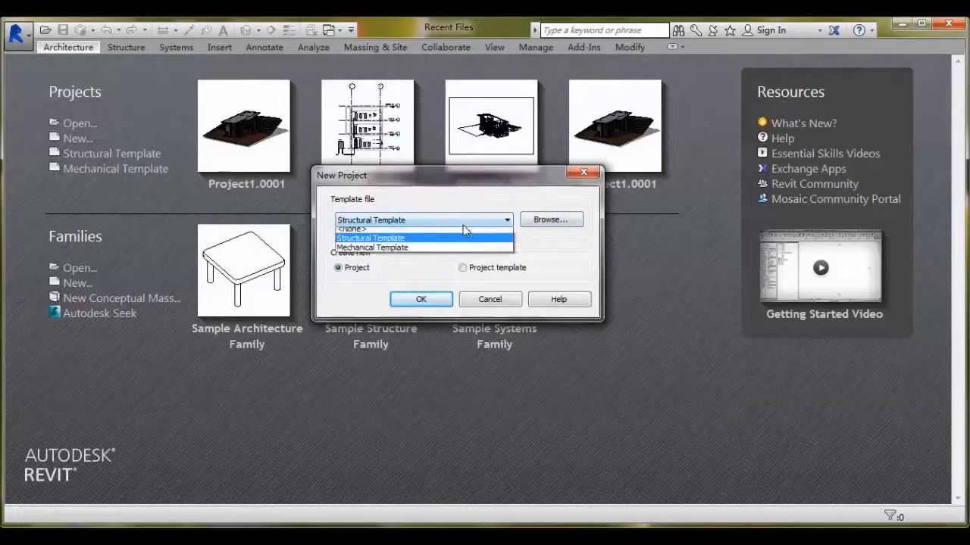
pyautogui.click(551, 250)
pyautogui.click(455, 221)
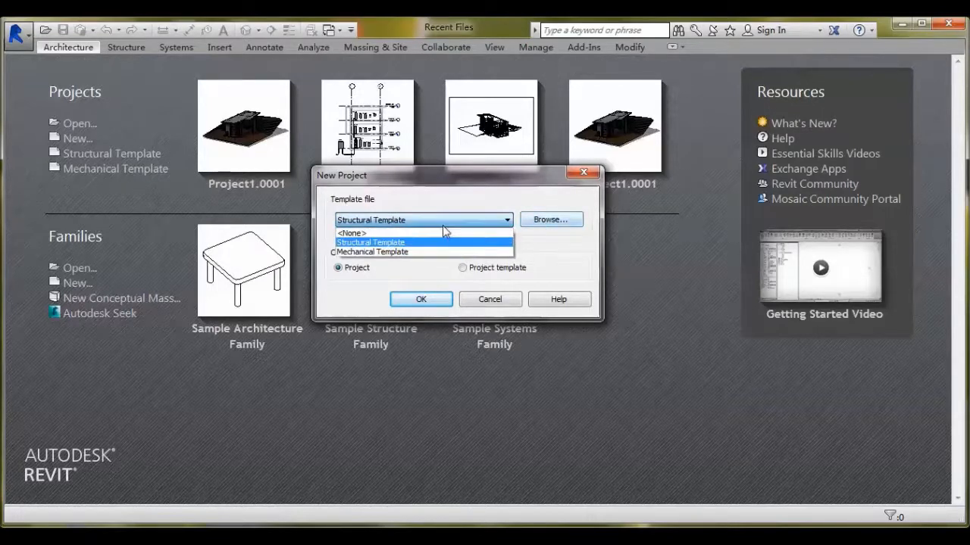
pyautogui.click(546, 222)
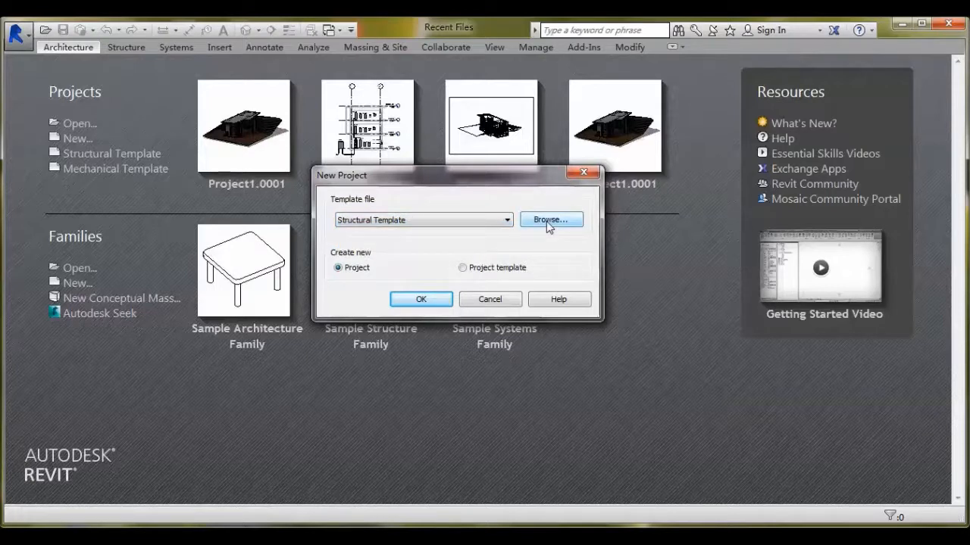
pyautogui.click(546, 222)
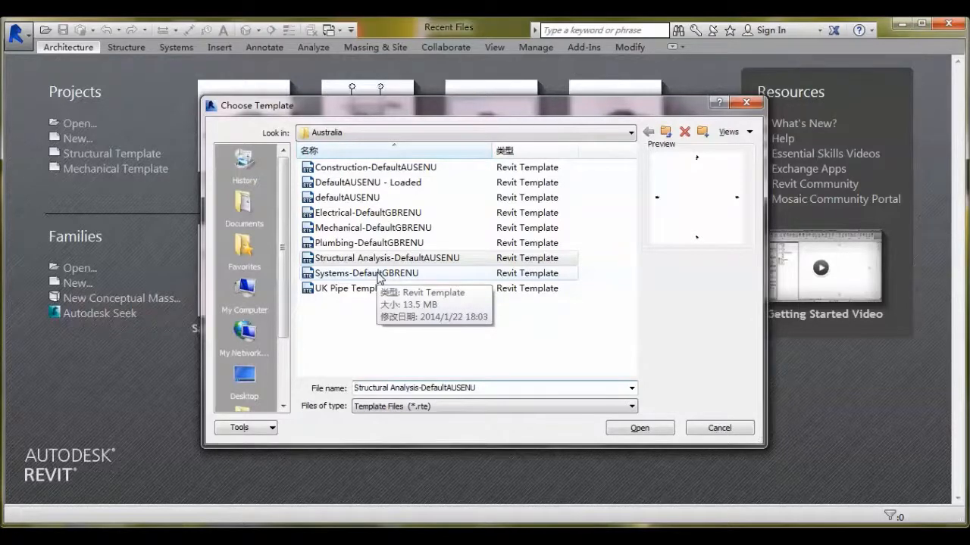
pyautogui.click(379, 276)
pyautogui.click(644, 429)
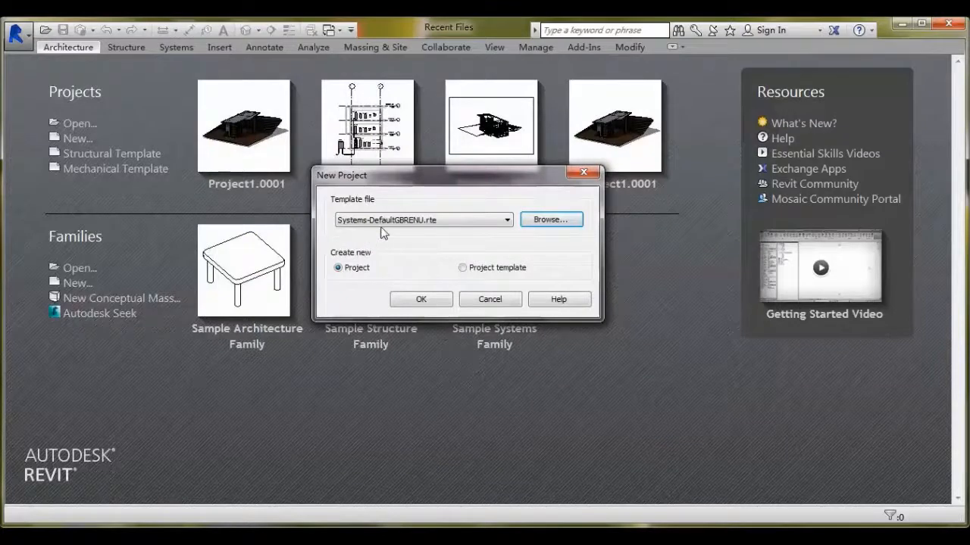
pyautogui.click(421, 300)
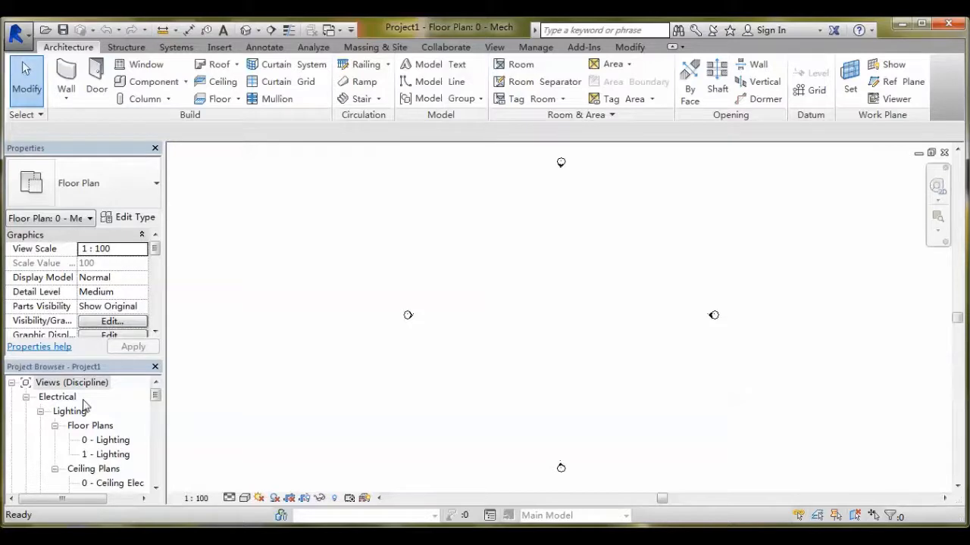
pyautogui.click(155, 488)
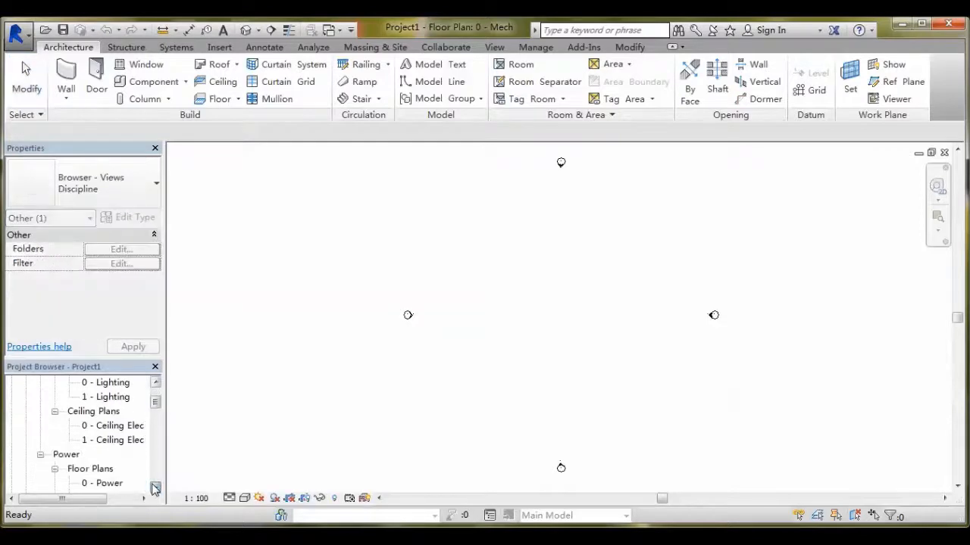
pyautogui.moveTo(154, 488); pyautogui.dragTo(154, 488)
pyautogui.moveTo(156, 454); pyautogui.dragTo(156, 394)
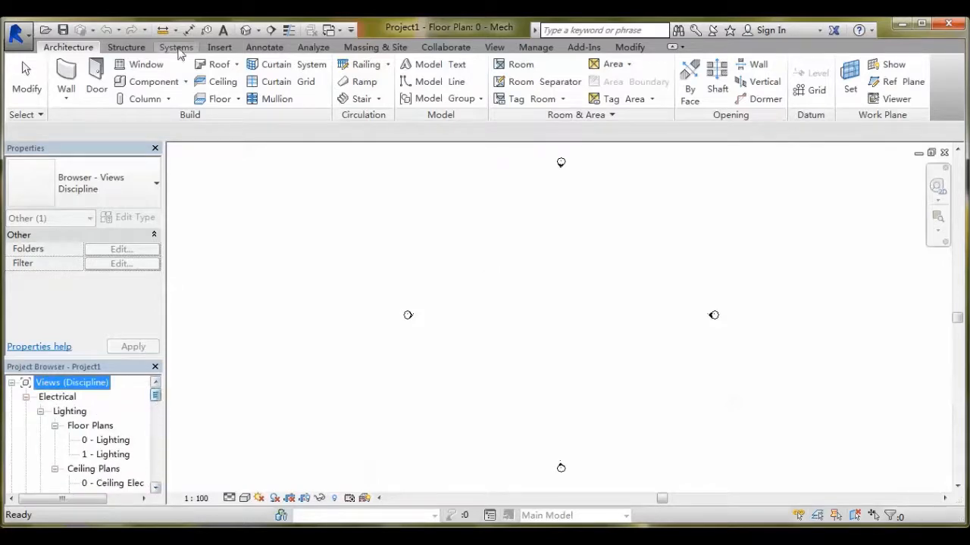
# Step: Save the project as Project1_MEP in the mechanical folder inside revit_tutorial on the desktop
pyautogui.click(20, 41)
pyautogui.click(93, 203)
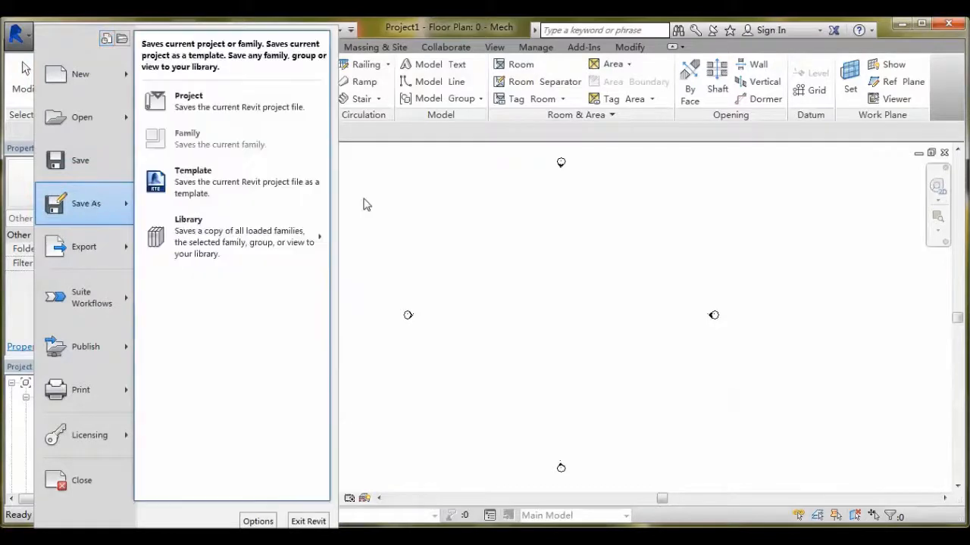
pyautogui.click(206, 113)
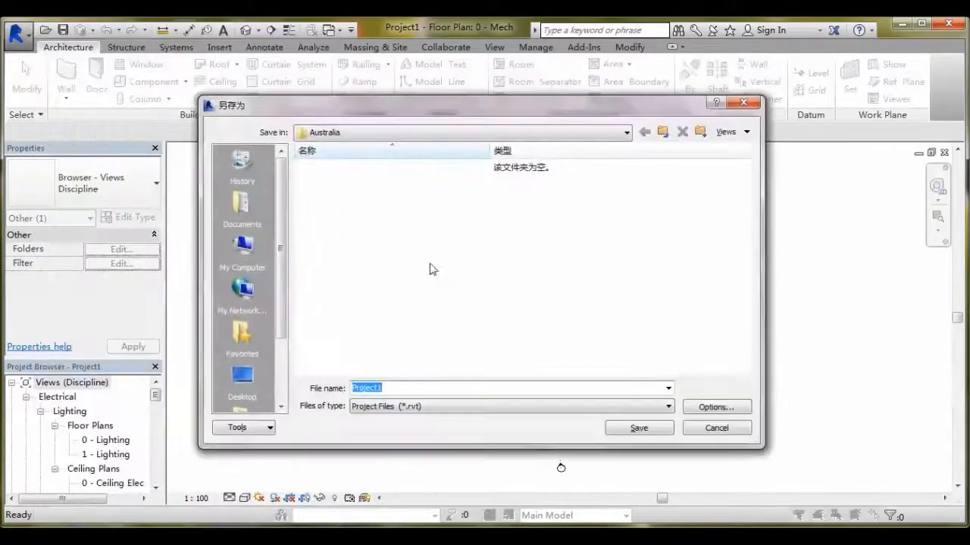
pyautogui.click(414, 391)
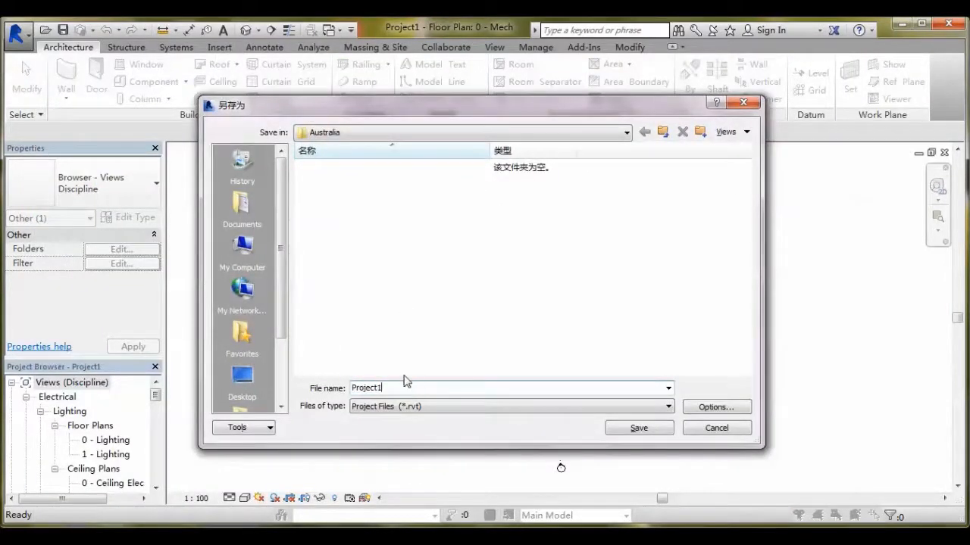
pyautogui.click(243, 376)
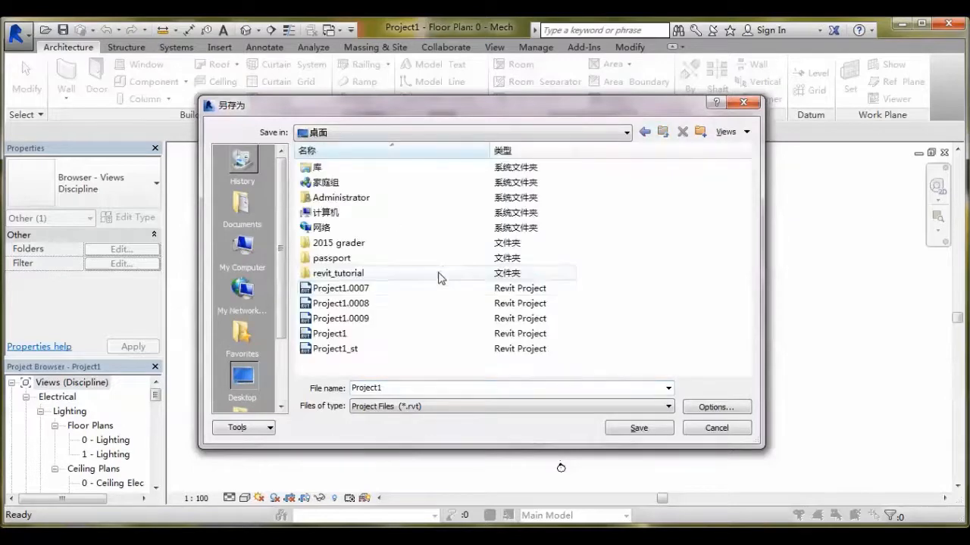
pyautogui.doubleClick(369, 286)
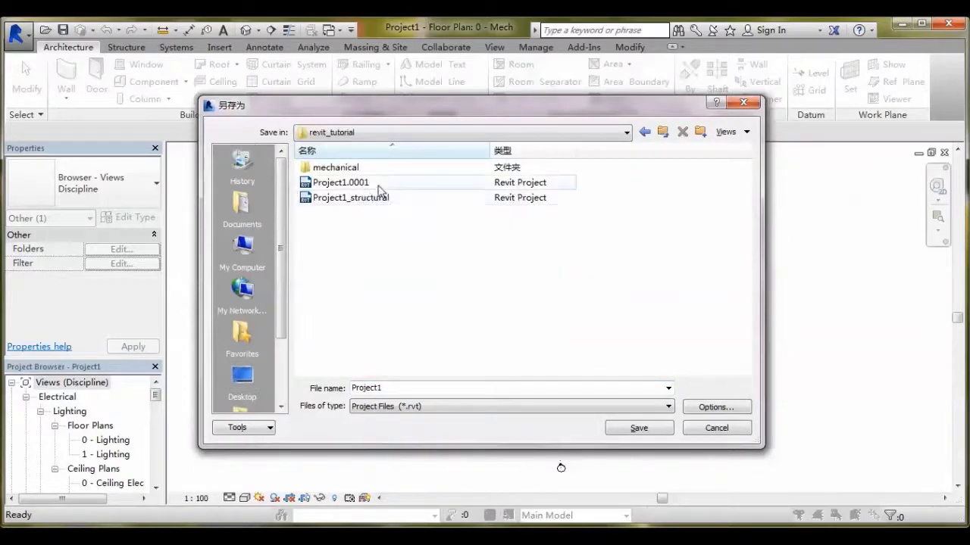
pyautogui.doubleClick(353, 167)
pyautogui.click(477, 388)
pyautogui.click(486, 389)
pyautogui.write('_MEP')
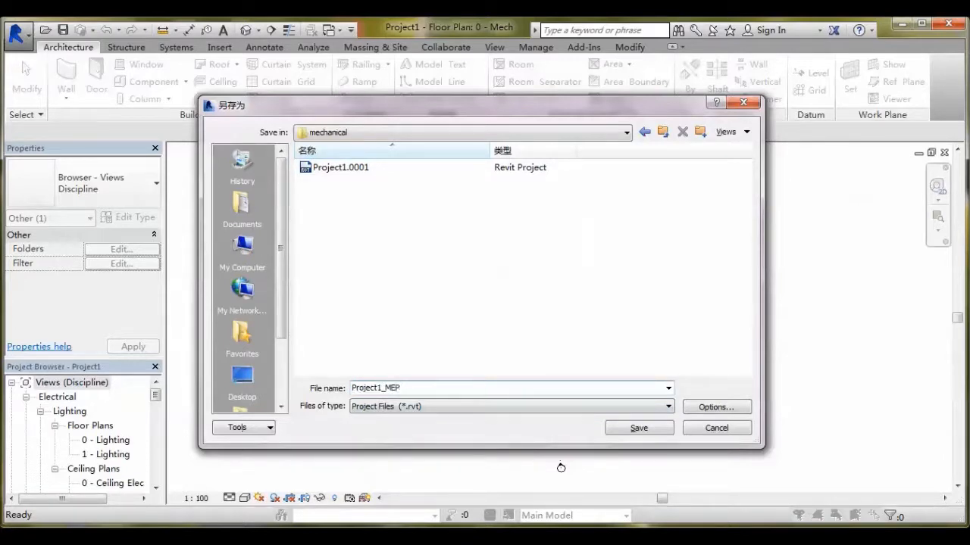
pyautogui.click(639, 428)
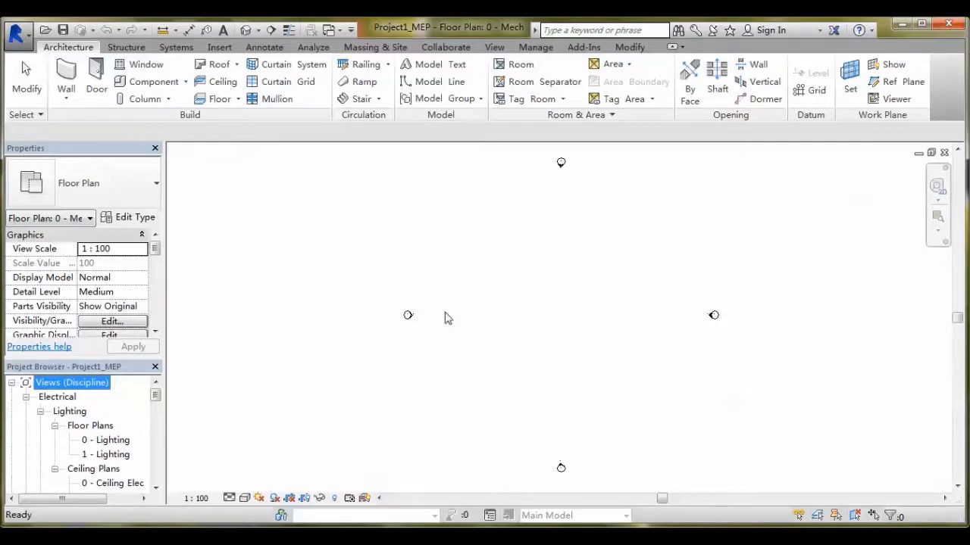
# Step: Link the Revit model Project1.0001 from the mechanical folder using Auto - Center to Center positioning
pyautogui.click(220, 47)
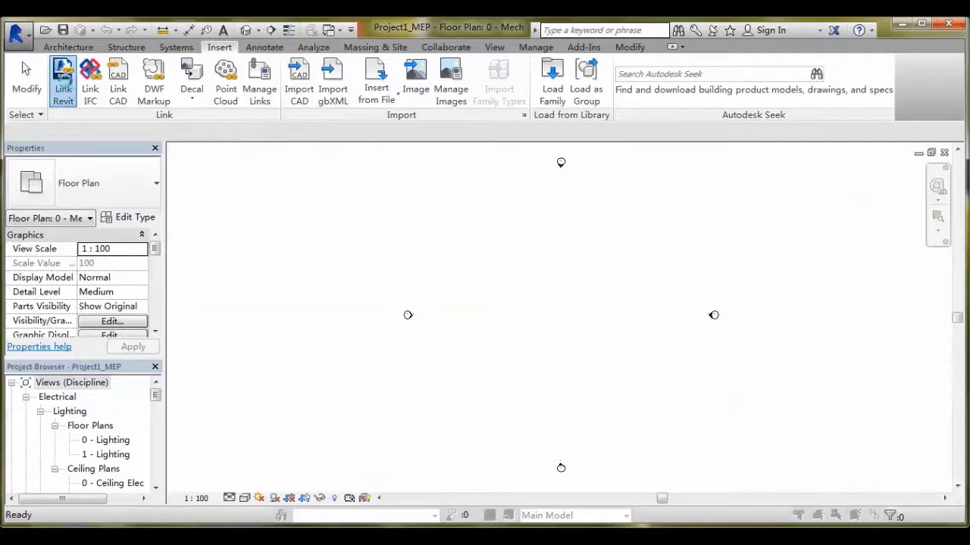
pyautogui.click(65, 85)
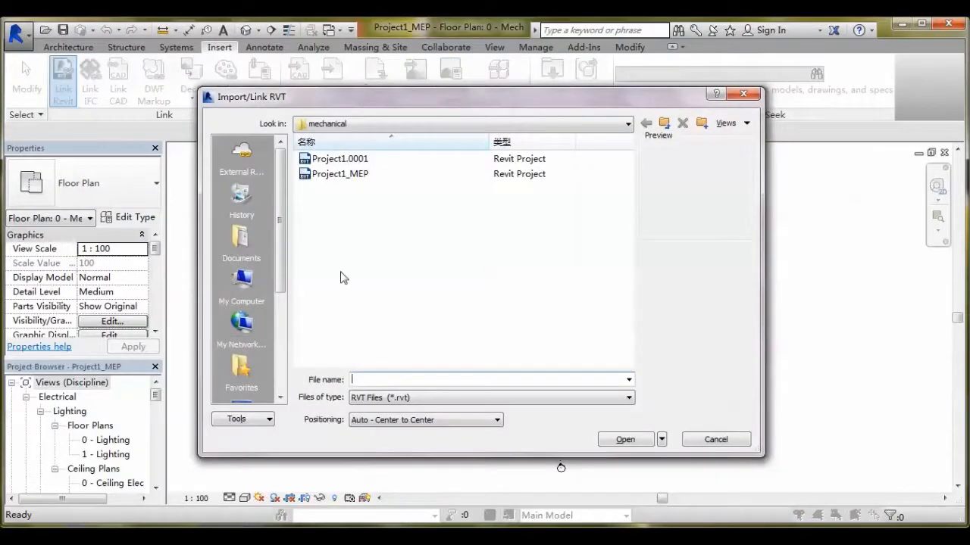
pyautogui.click(337, 160)
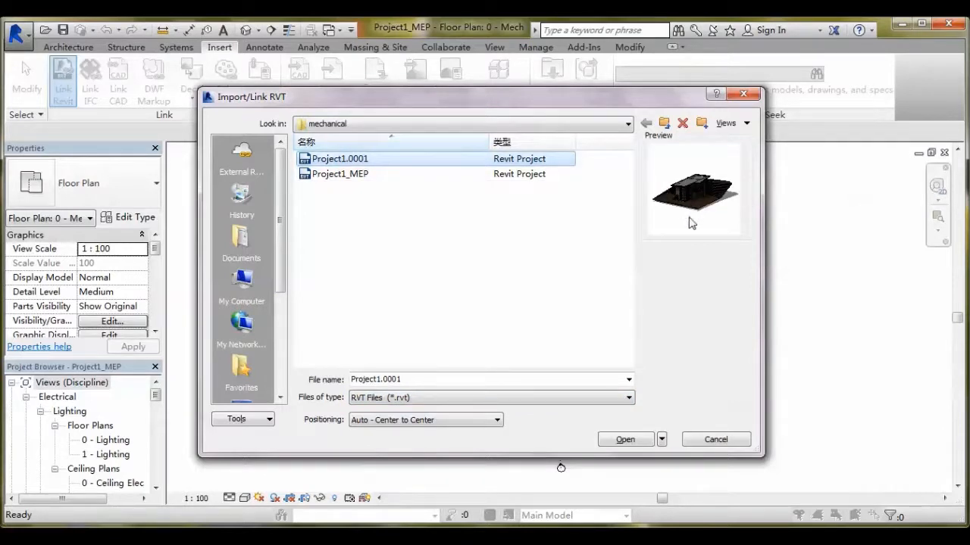
pyautogui.click(638, 442)
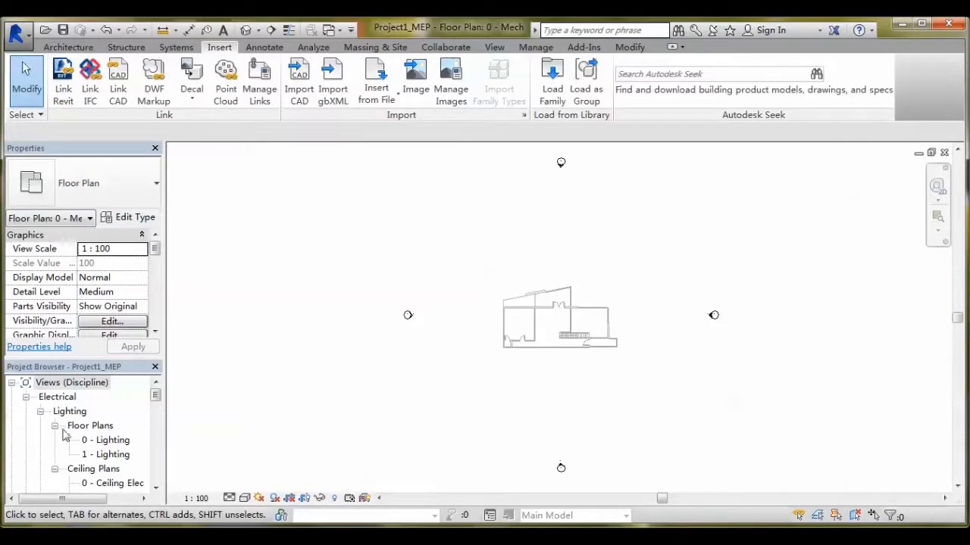
# Step: Open the 0 - Lighting floor plan under Electrical to view the linked building
pyautogui.click(155, 397)
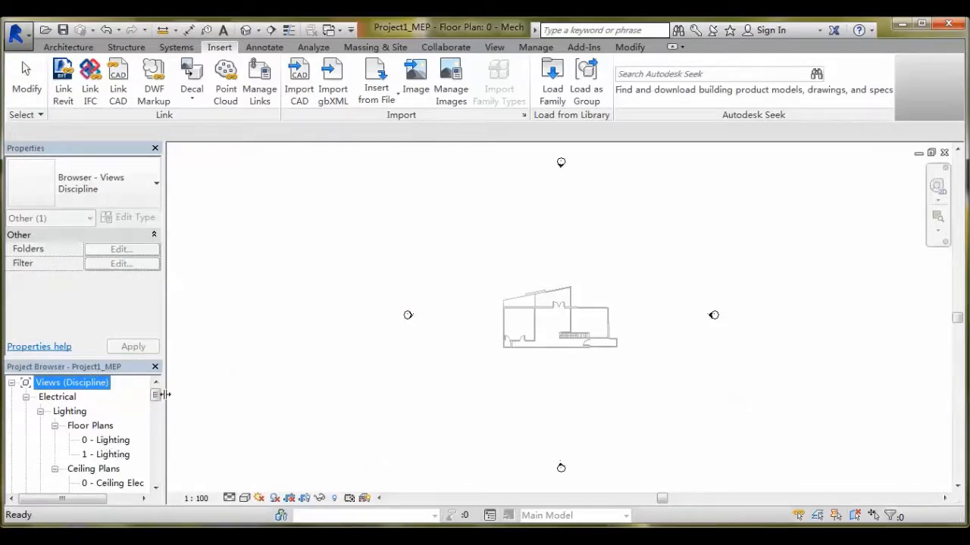
pyautogui.moveTo(155, 396); pyautogui.dragTo(155, 399)
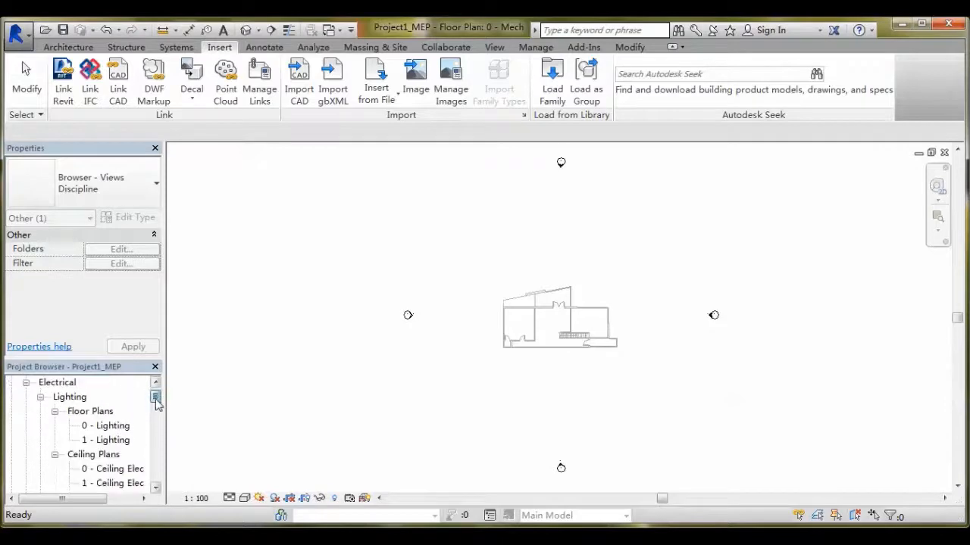
pyautogui.click(119, 428)
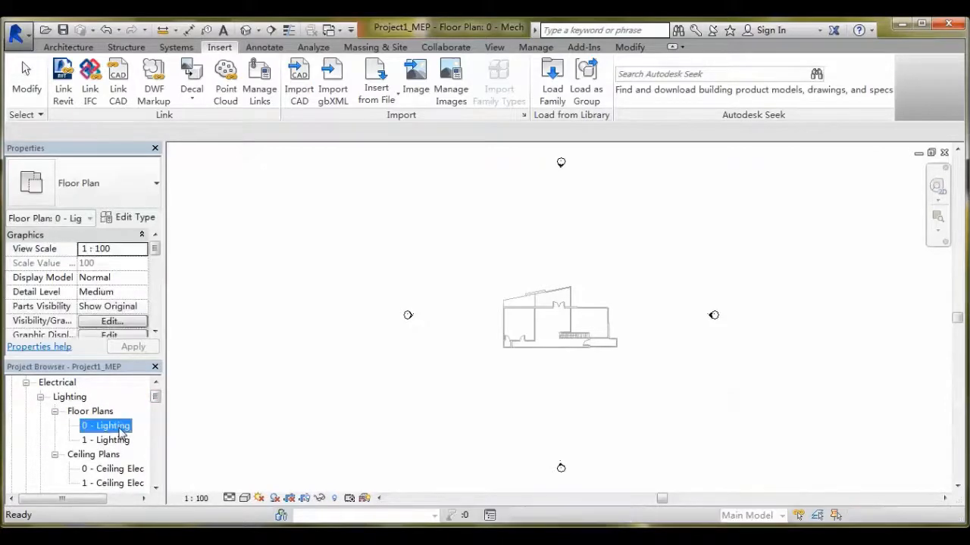
pyautogui.doubleClick(119, 429)
pyautogui.scroll(5, 597, 286)
pyautogui.scroll(-1, 597, 342)
pyautogui.moveTo(634, 326); pyautogui.dragTo(690, 270, button='middle')
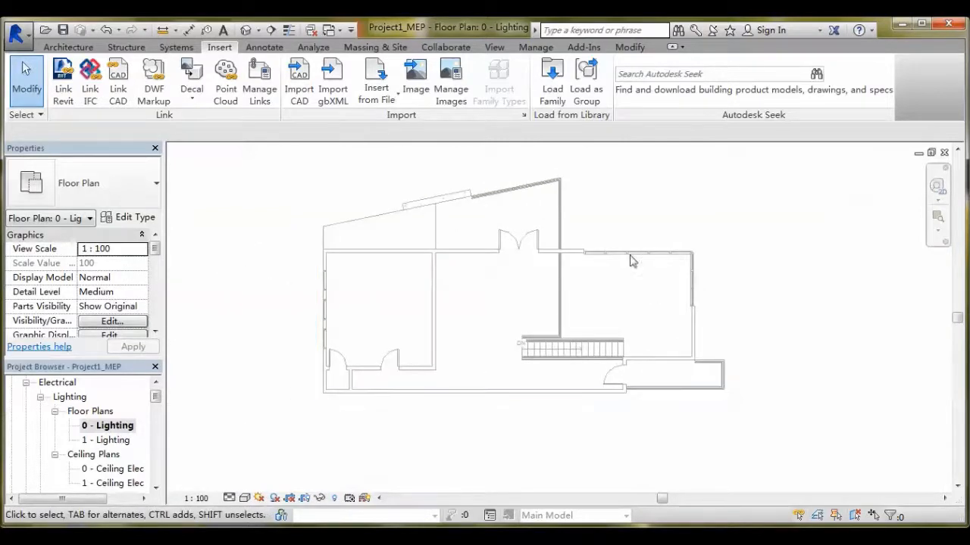
pyautogui.click(155, 489)
pyautogui.click(155, 489)
pyautogui.scroll(-7, 155, 489)
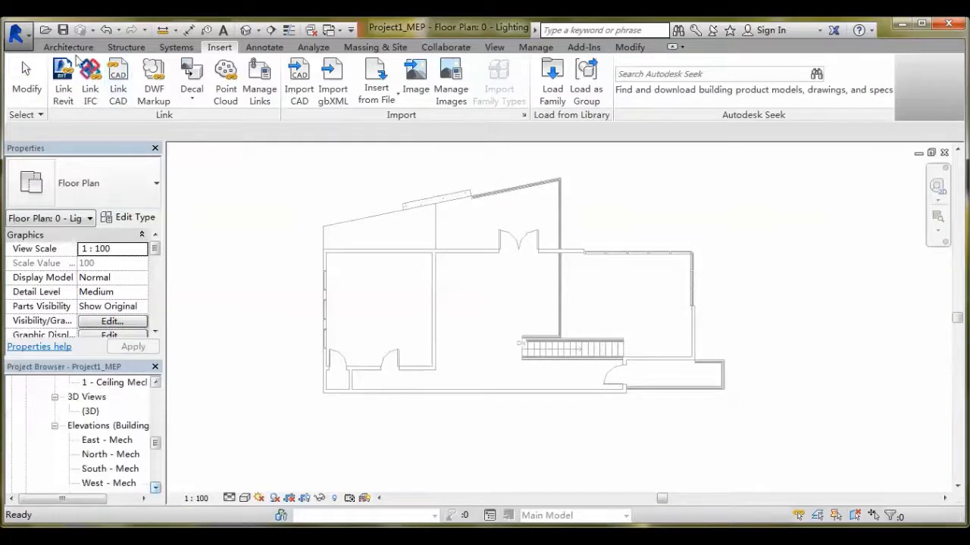
pyautogui.click(162, 48)
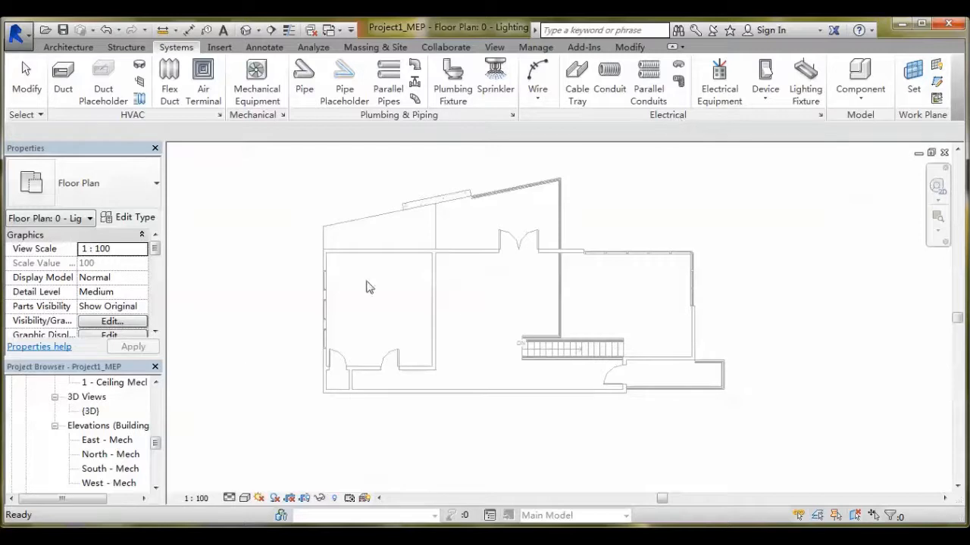
pyautogui.moveTo(154, 447); pyautogui.dragTo(156, 460)
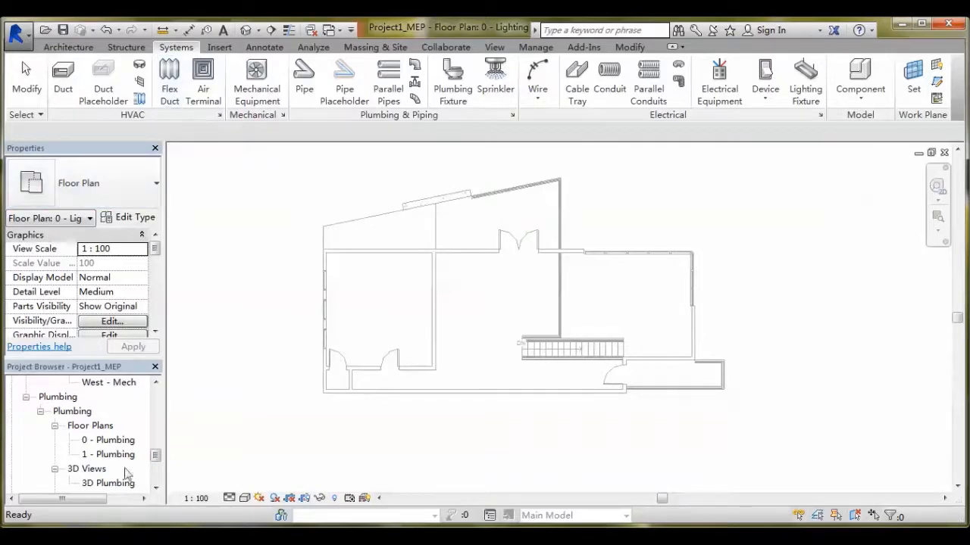
# Step: Open the 0 - Mech floor plan under Mechanical HVAC
pyautogui.moveTo(156, 455); pyautogui.dragTo(157, 427)
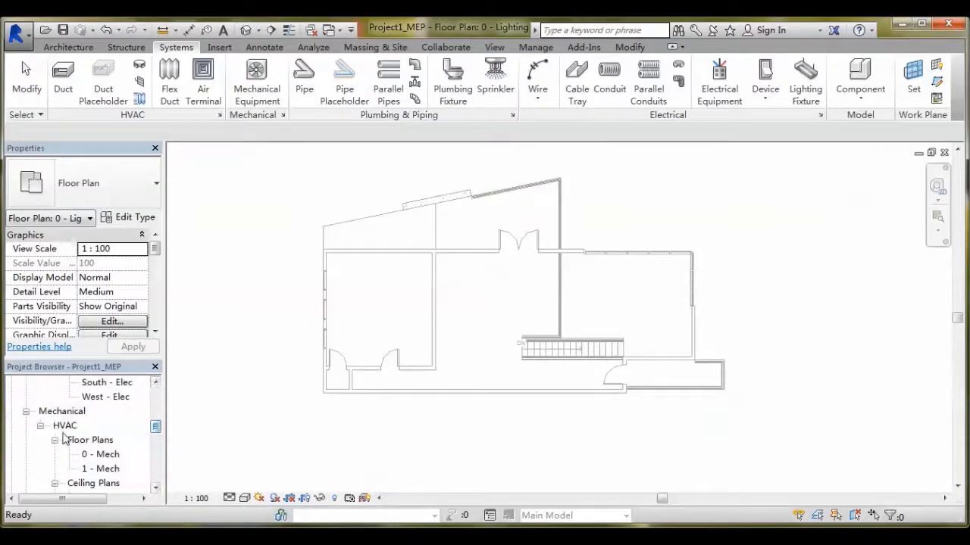
pyautogui.click(100, 455)
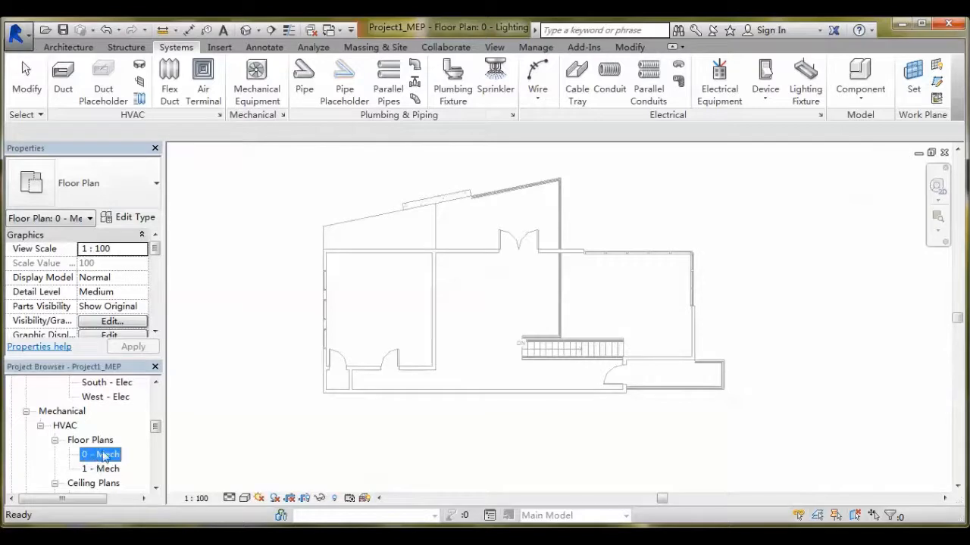
pyautogui.doubleClick(104, 454)
pyautogui.scroll(5, 576, 356)
pyautogui.moveTo(560, 385); pyautogui.dragTo(528, 482, button='middle')
pyautogui.moveTo(496, 379); pyautogui.dragTo(490, 336, button='middle')
pyautogui.scroll(2, 439, 366)
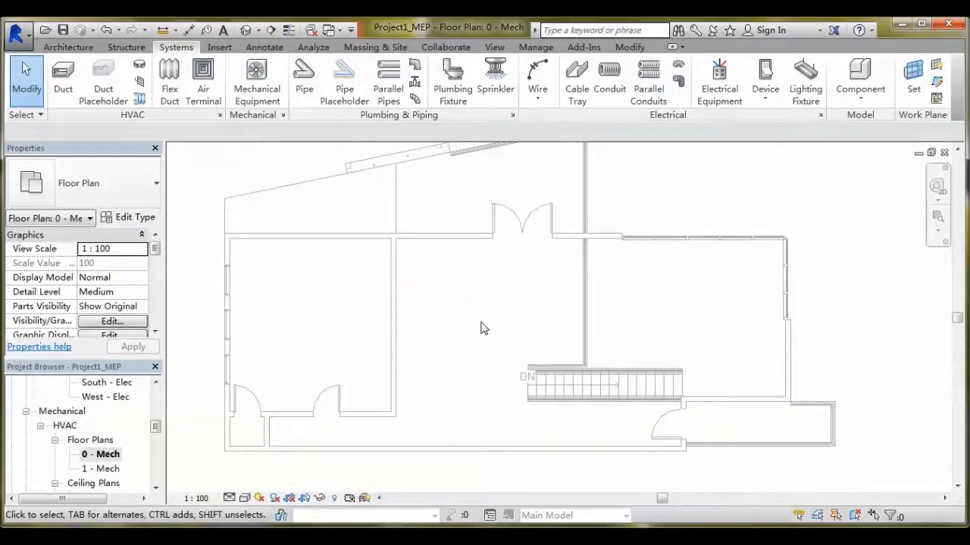
pyautogui.scroll(-1, 547, 318)
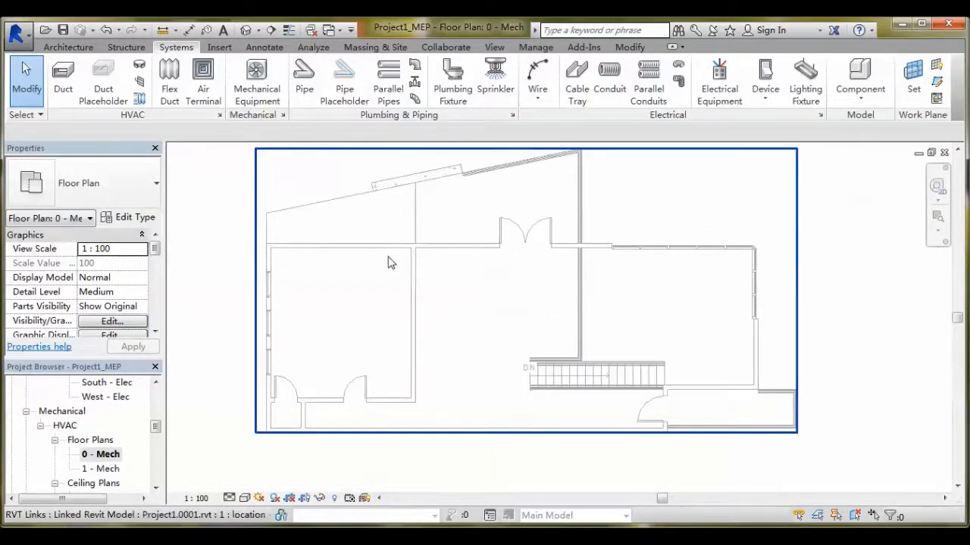
pyautogui.moveTo(441, 270); pyautogui.dragTo(410, 283, button='middle')
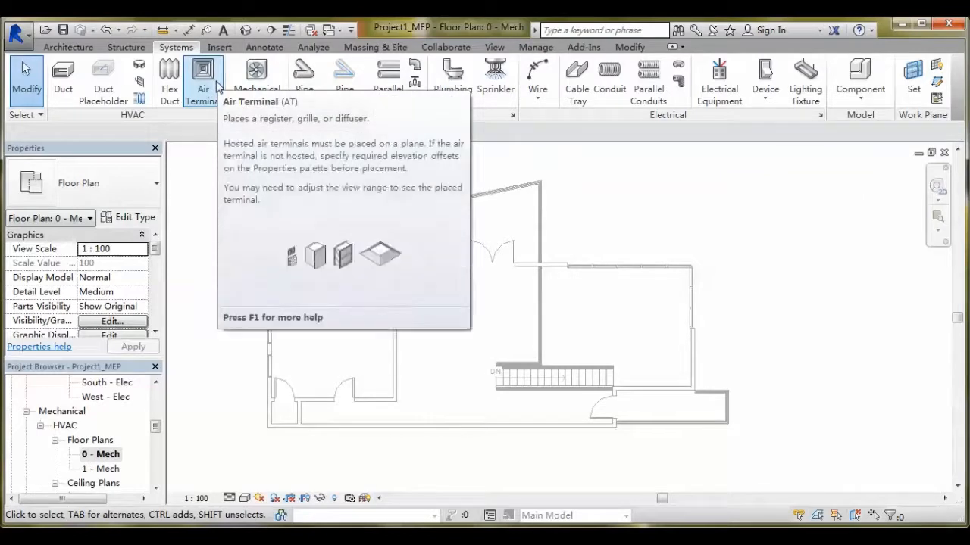
# Step: Place a VAV Unit - Parallel Fan Powered, Size 6 - 400mm Inlet, on Level 0 in the west room
pyautogui.click(261, 75)
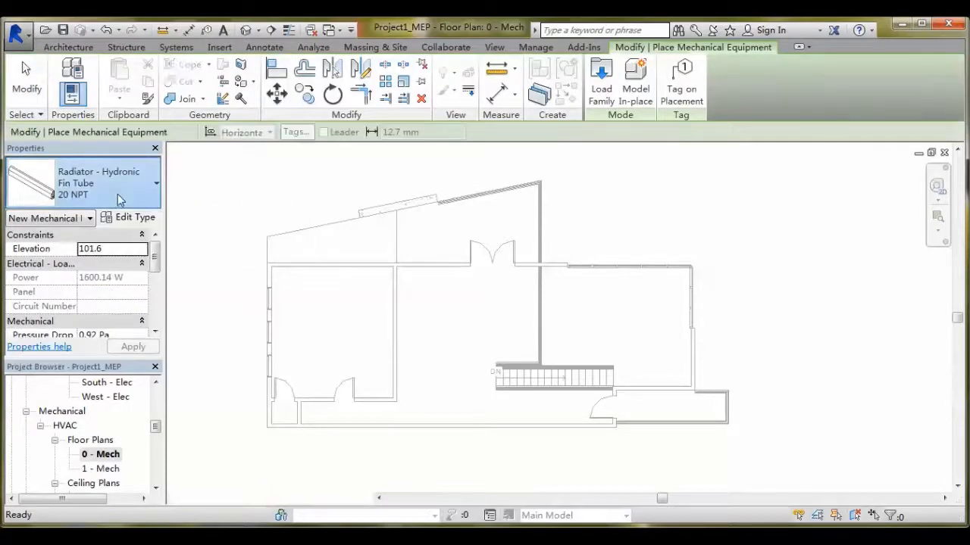
pyautogui.click(120, 198)
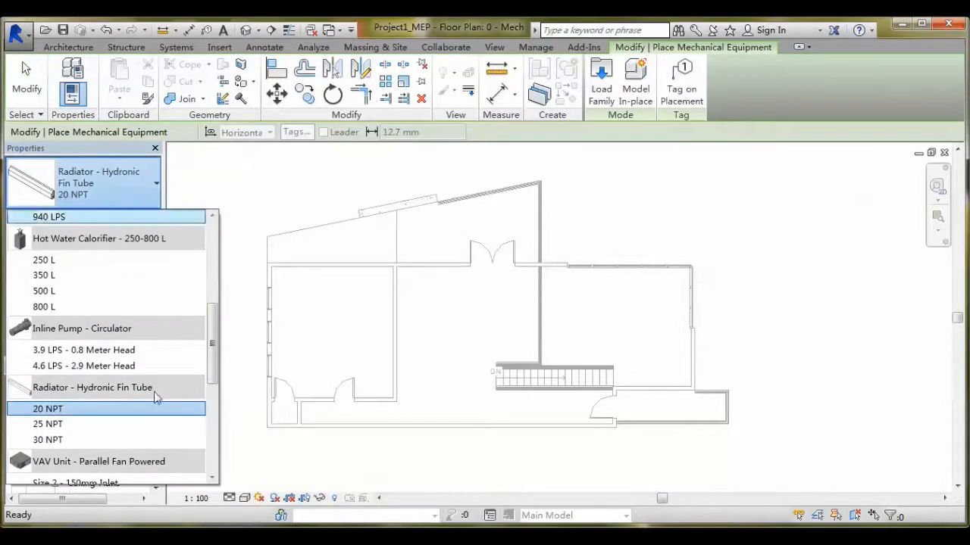
pyautogui.scroll(-4, 148, 370)
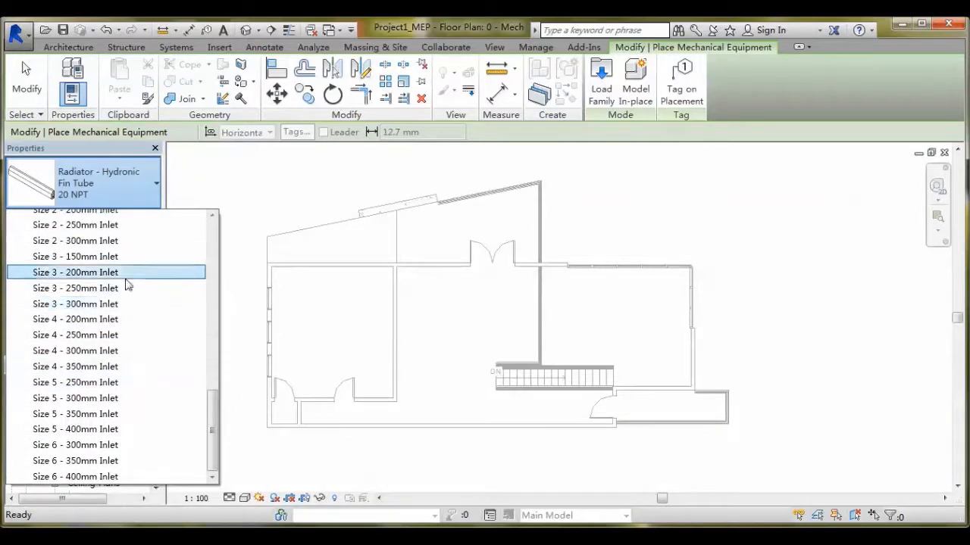
pyautogui.scroll(10, 142, 401)
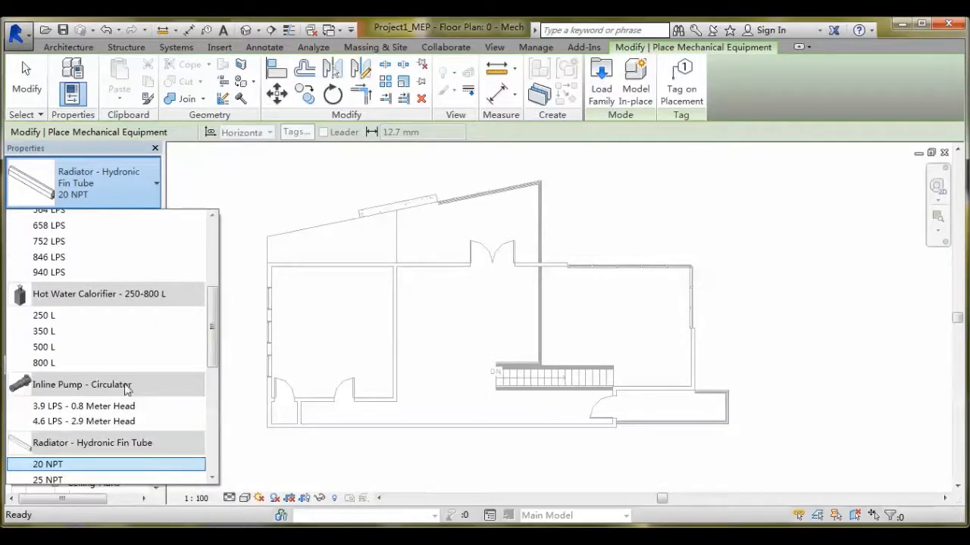
pyautogui.scroll(-8, 144, 363)
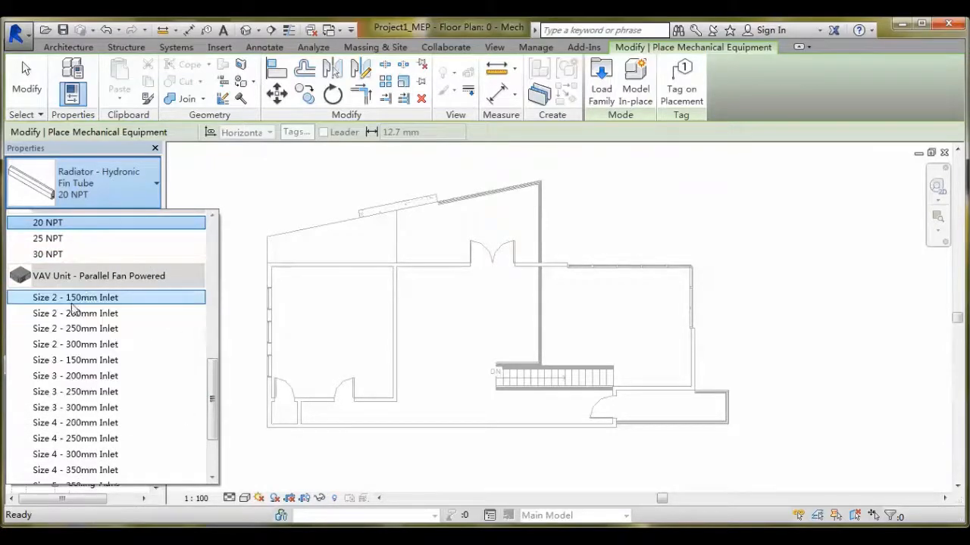
pyautogui.scroll(-2, 119, 419)
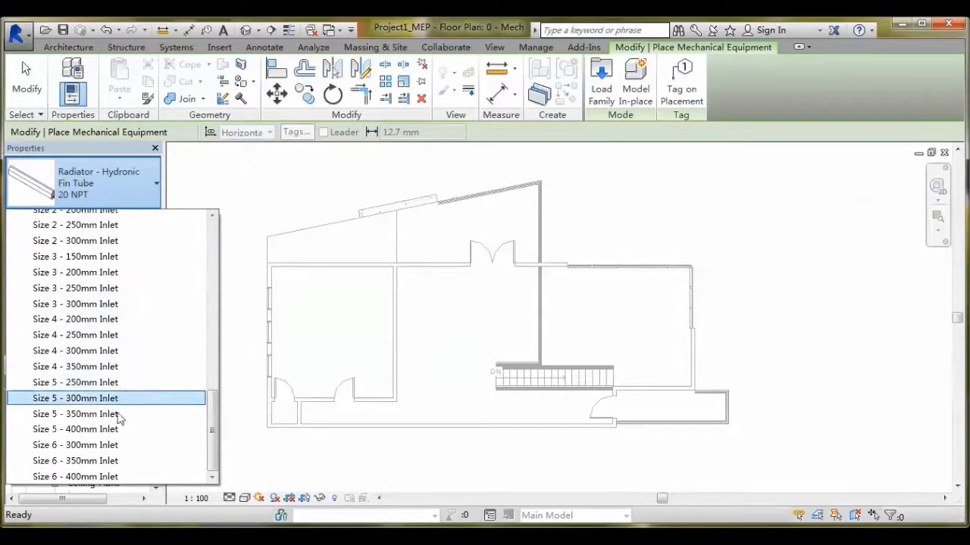
pyautogui.click(114, 477)
pyautogui.press('Escape')
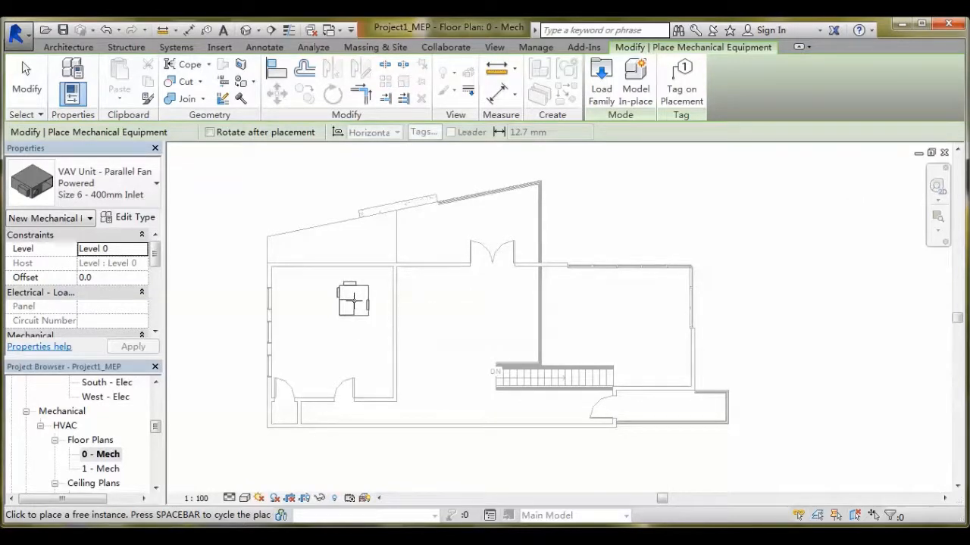
pyautogui.click(353, 300)
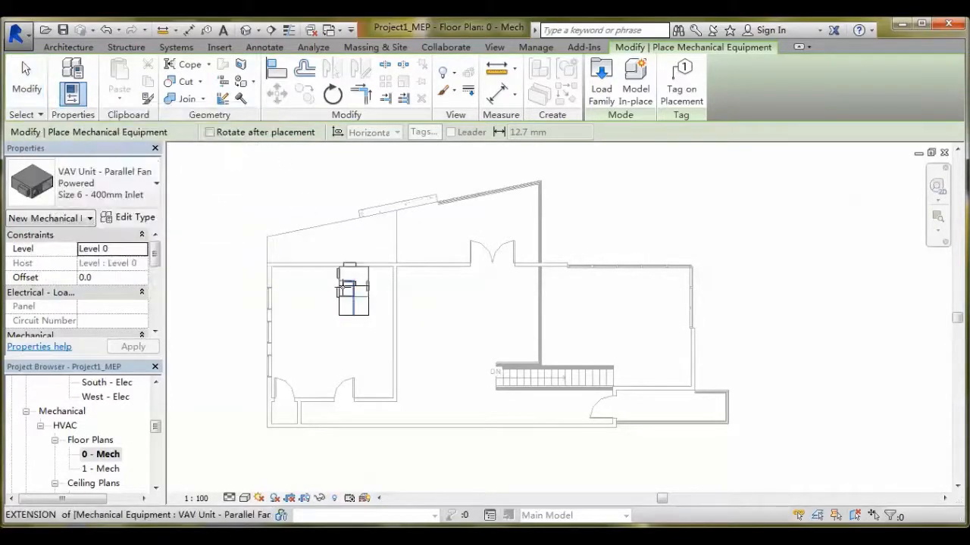
pyautogui.press('Escape')
pyautogui.press('Escape')
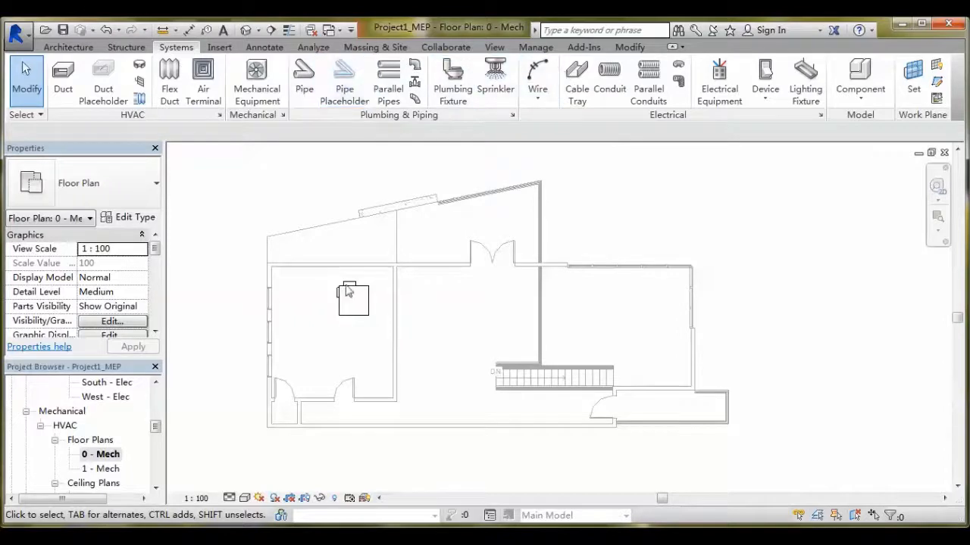
# Step: Place three 600 x 600 Face 300 x 300 Connection supply diffusers: below the double doors, in the lower corridor and in the VAV unit's room
pyautogui.click(203, 76)
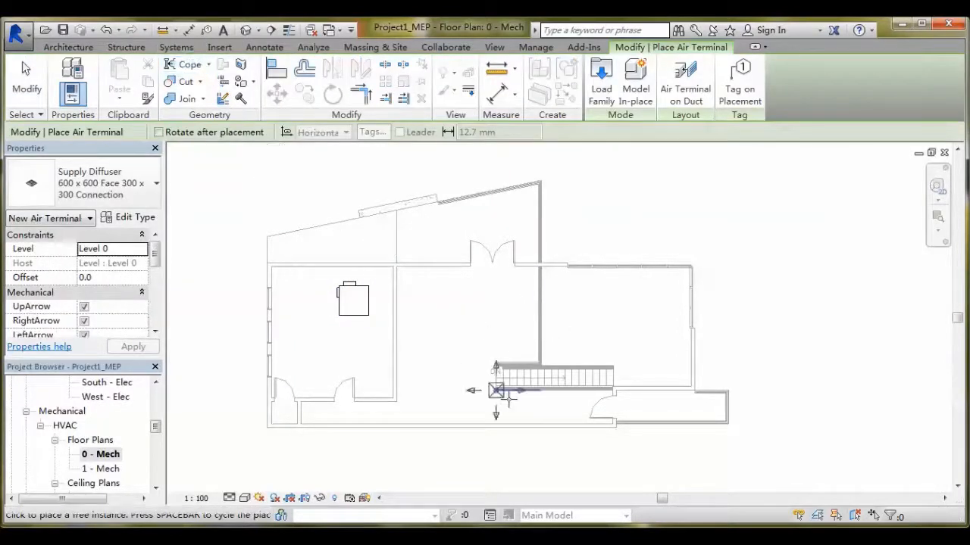
pyautogui.click(485, 299)
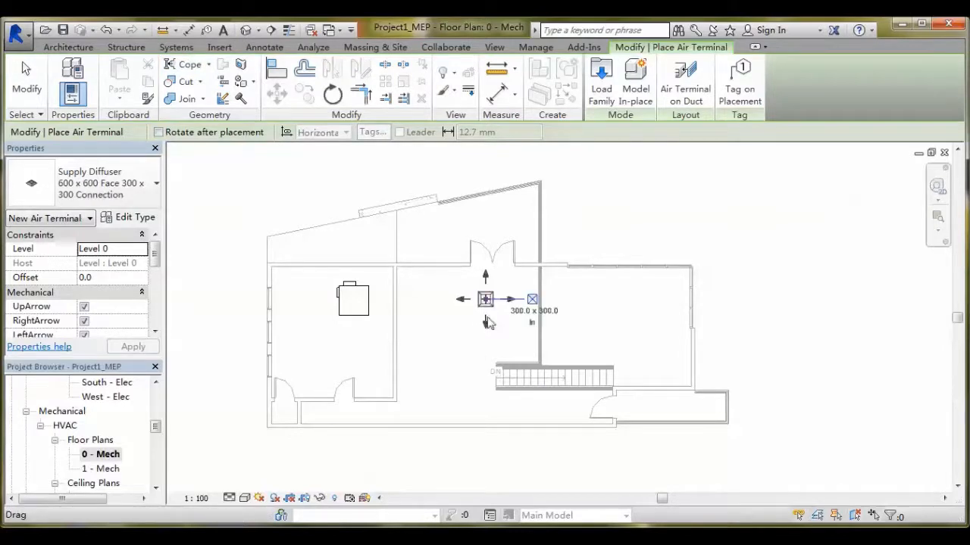
pyautogui.click(485, 408)
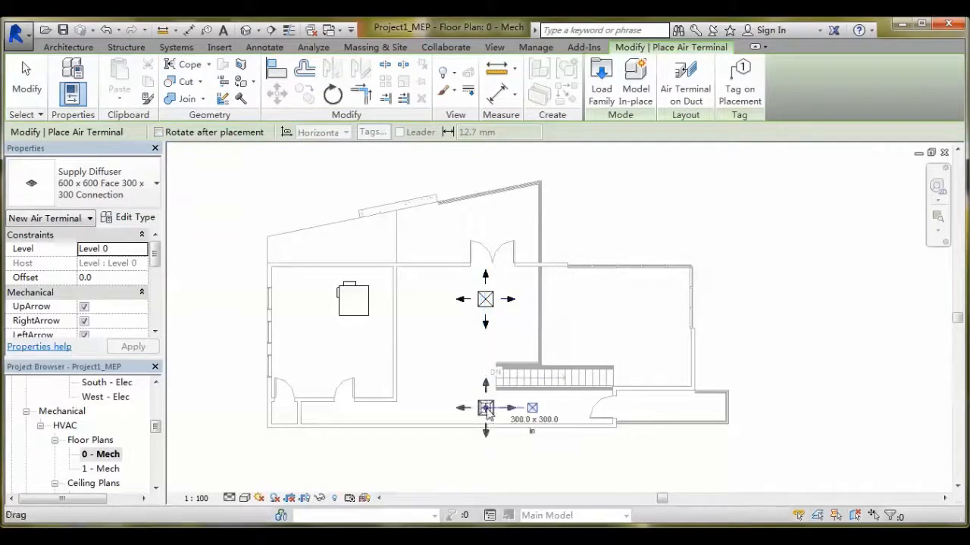
pyautogui.click(309, 375)
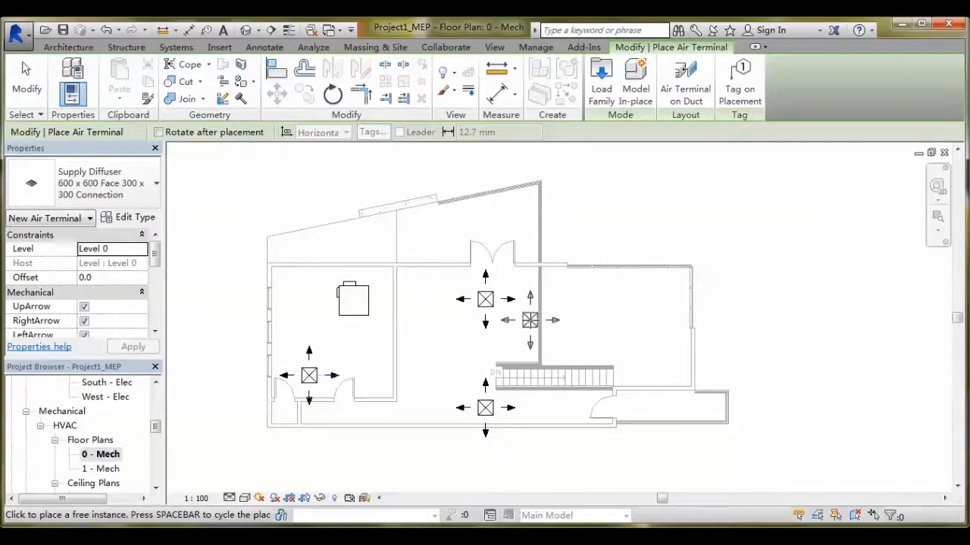
pyautogui.press('Escape')
pyautogui.press('Escape')
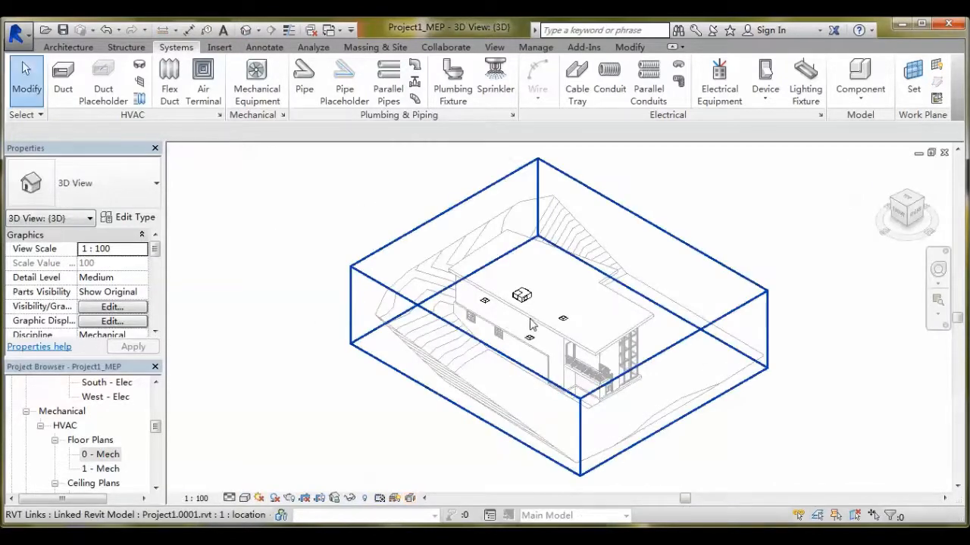
# Step: Examine the placed VAV unit and diffusers in the 3D view and return to the 0 - Mech floor plan
pyautogui.scroll(5, 530, 339)
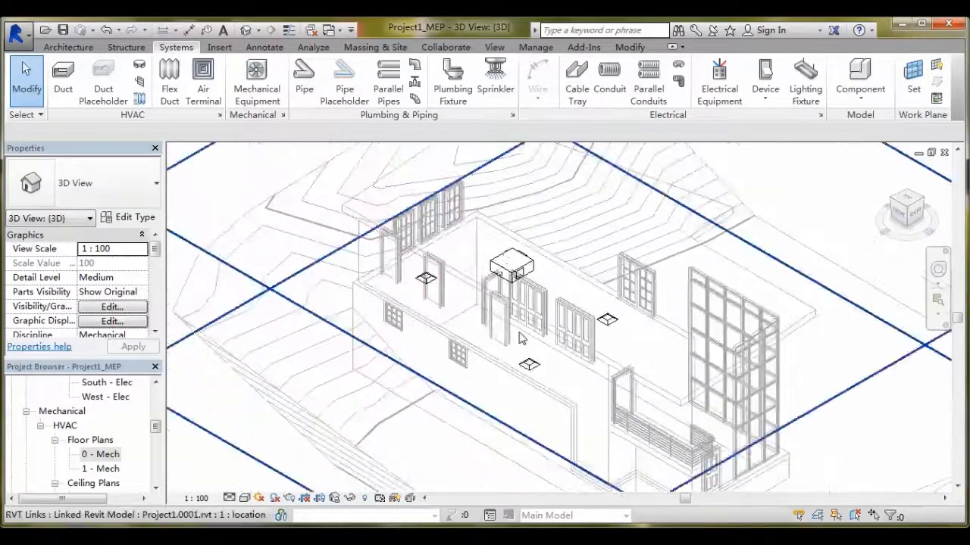
pyautogui.keyDown('shift'); pyautogui.moveTo(522, 338); pyautogui.dragTo(506, 277, button='middle'); pyautogui.keyUp('shift')
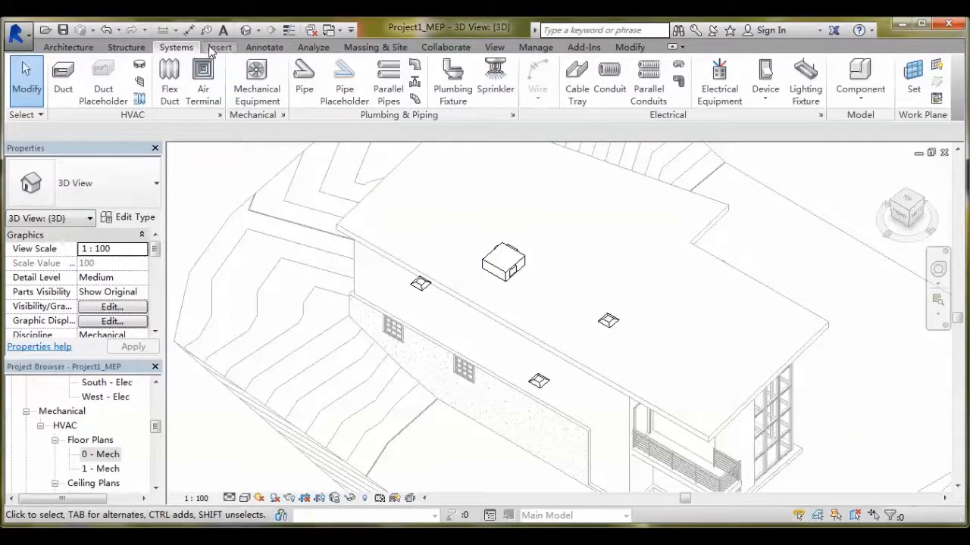
pyautogui.doubleClick(106, 455)
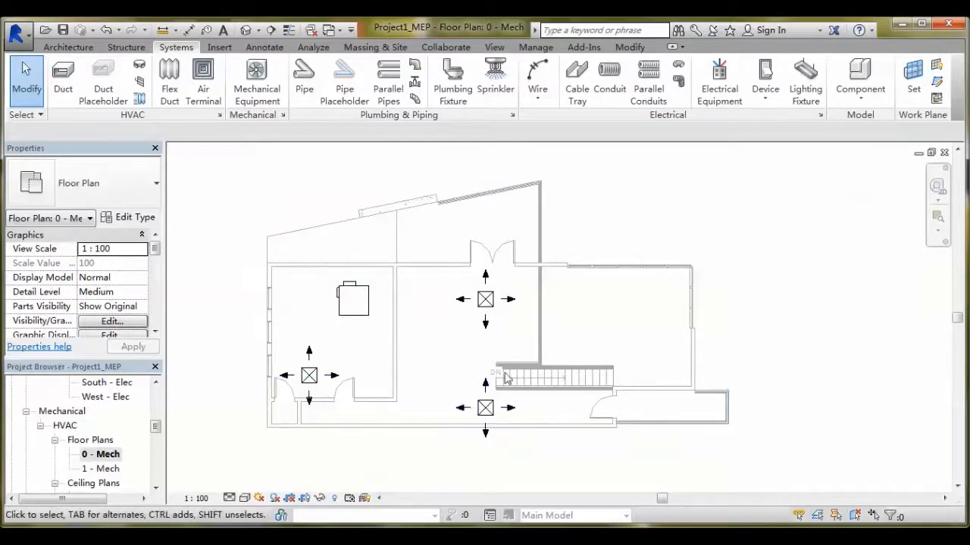
# Step: Try a 300 x 300 Flanged Radius Bend / Shoe Branch rectangular duct at 2750 mm offset from the VAV unit to the diffuser below the double doors
pyautogui.click(63, 76)
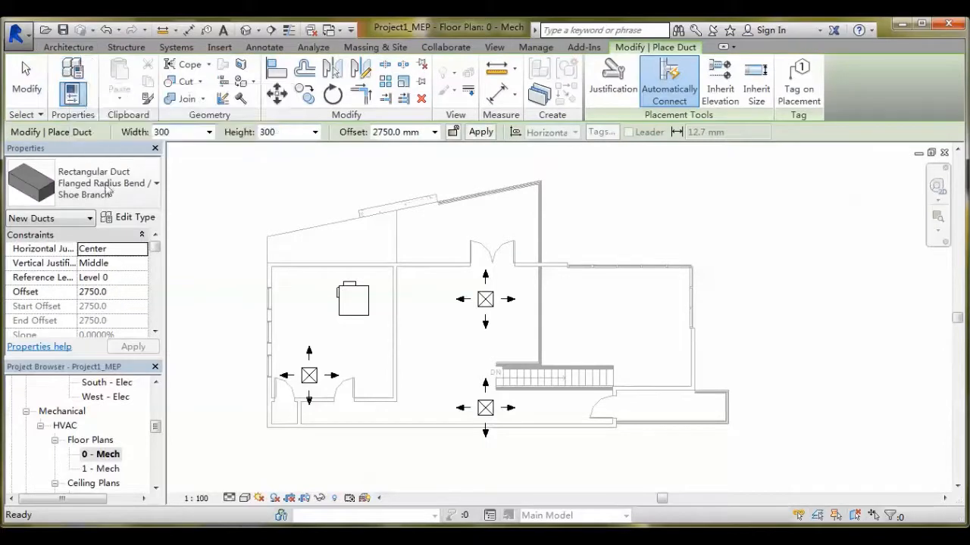
pyautogui.click(102, 198)
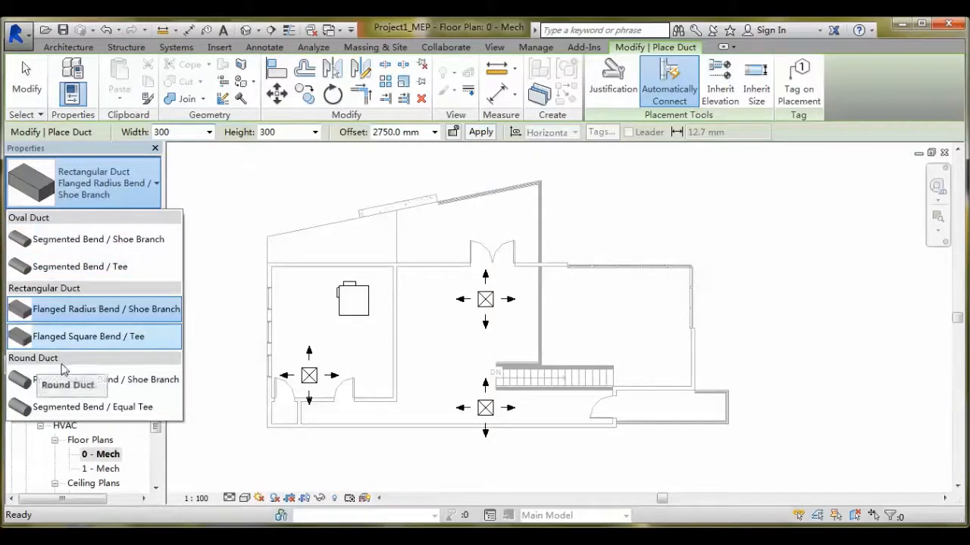
pyautogui.click(106, 309)
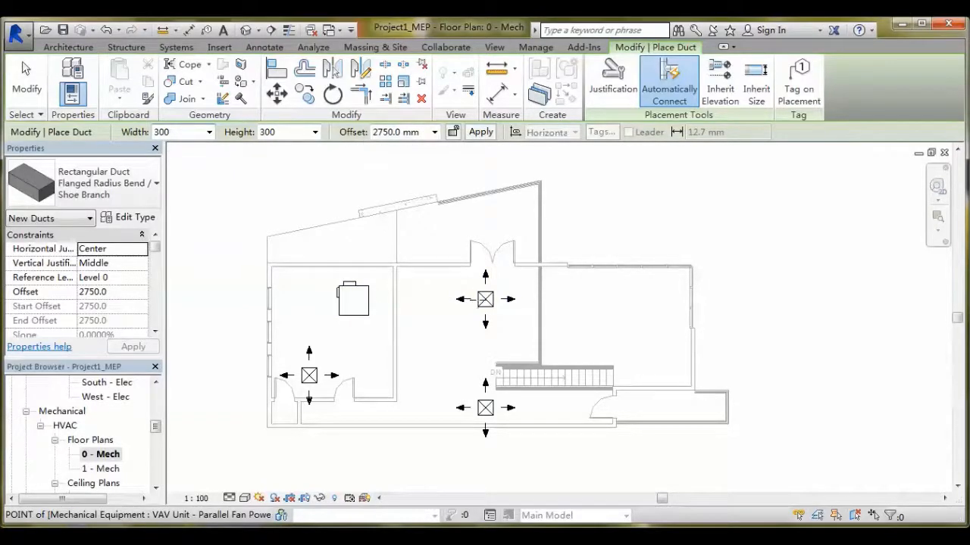
pyautogui.click(369, 303)
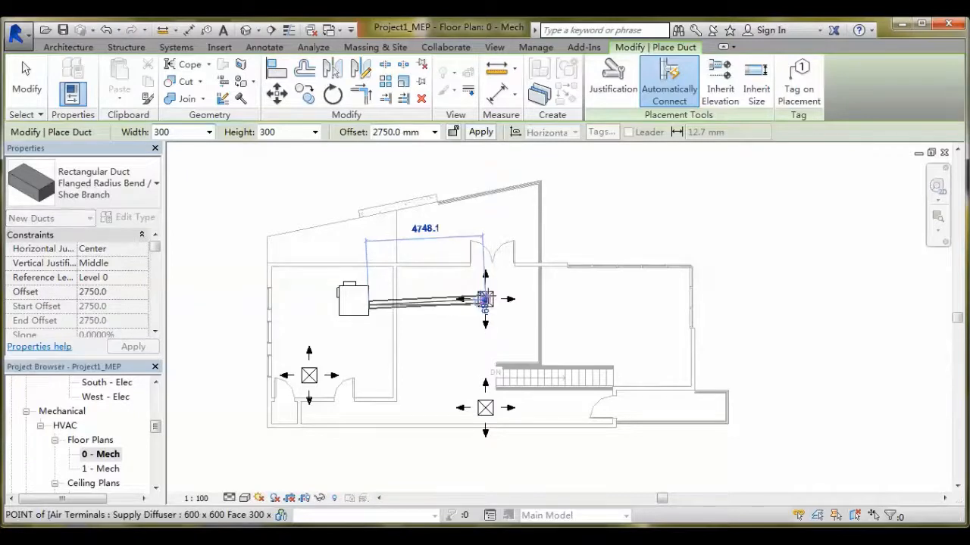
pyautogui.click(488, 297)
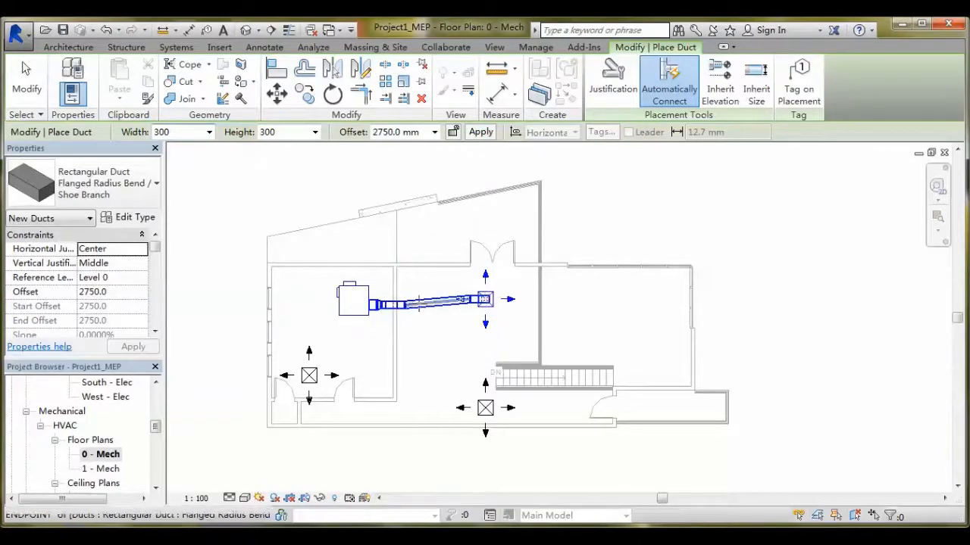
pyautogui.scroll(5, 423, 305)
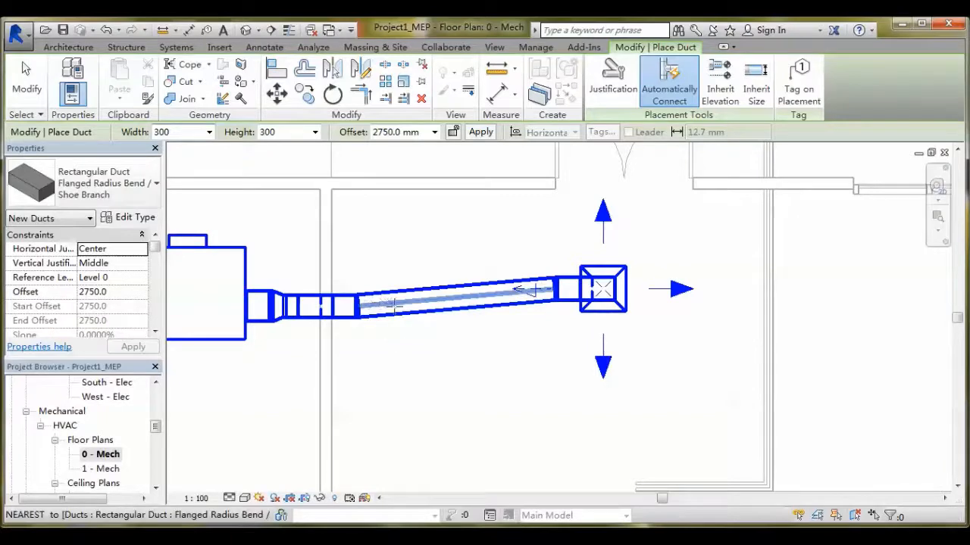
pyautogui.scroll(-5, 413, 314)
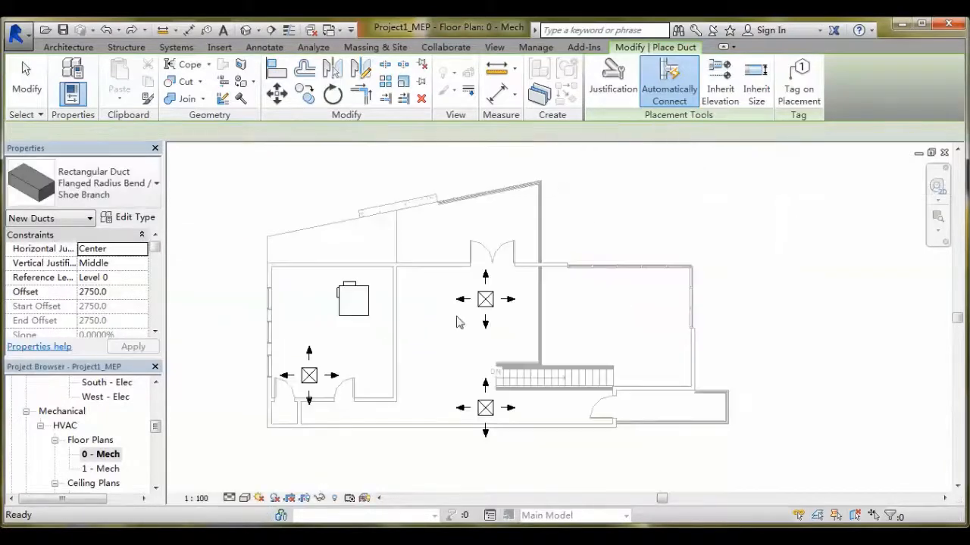
pyautogui.press('Escape')
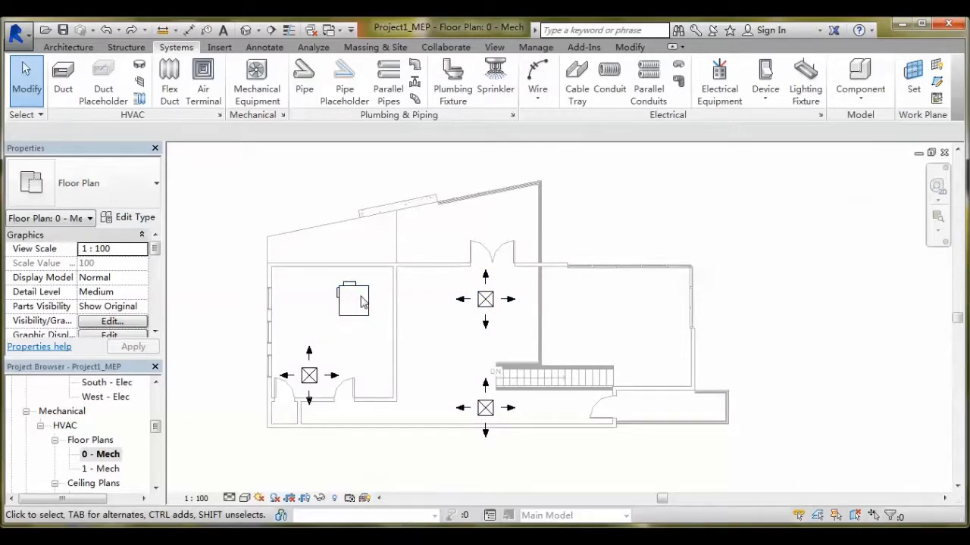
pyautogui.click(63, 89)
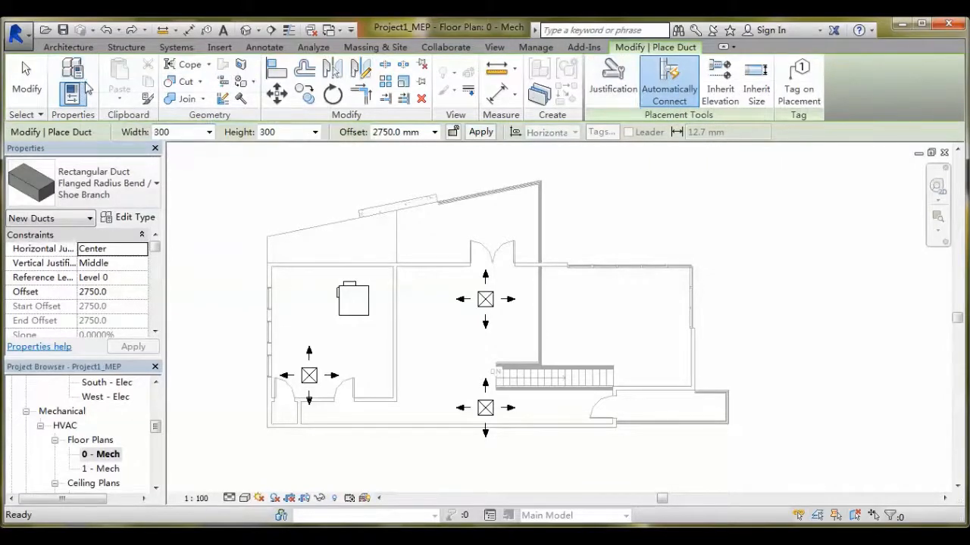
pyautogui.press('Escape')
pyautogui.press('Escape')
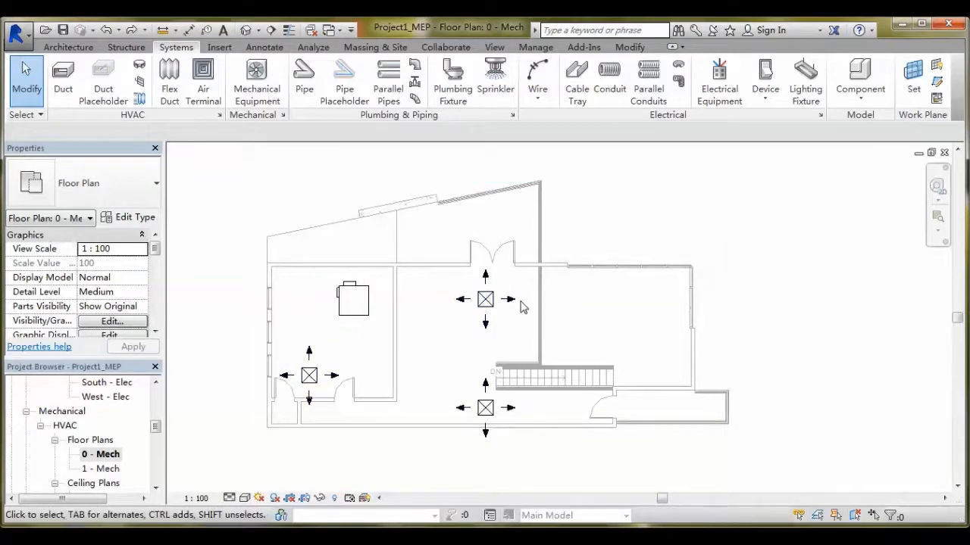
# Step: Create a Supply Air duct system from the diffuser below the double doors and assign the VAV unit as its equipment
pyautogui.click(486, 300)
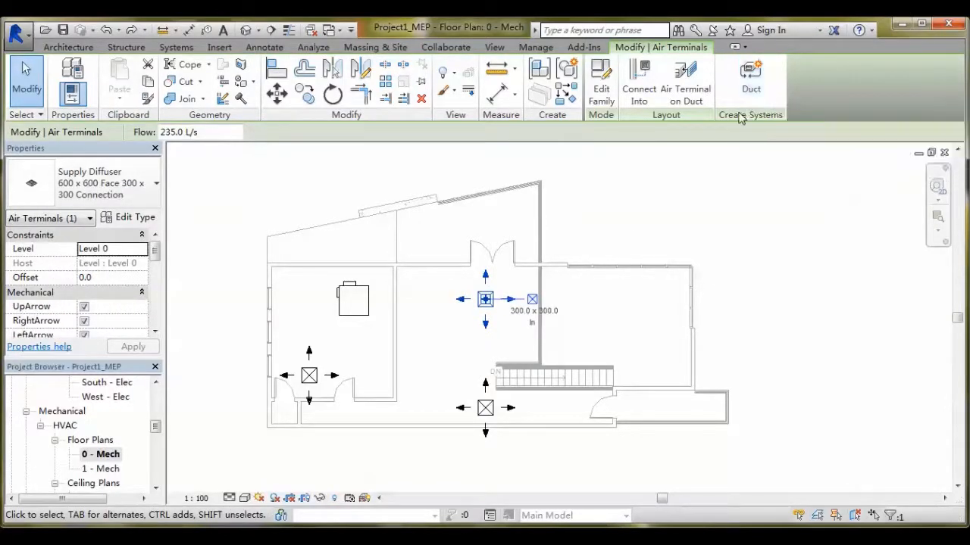
pyautogui.click(748, 89)
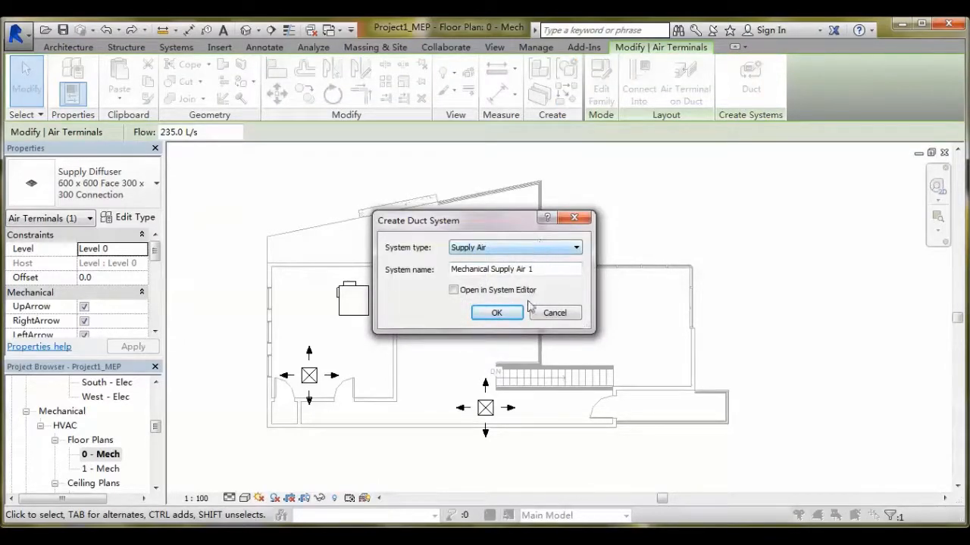
pyautogui.click(497, 313)
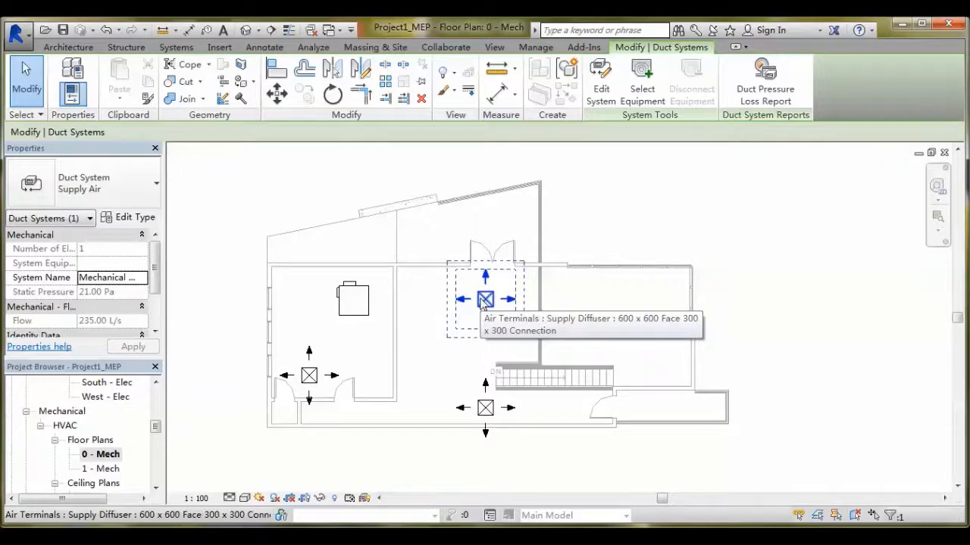
pyautogui.click(641, 76)
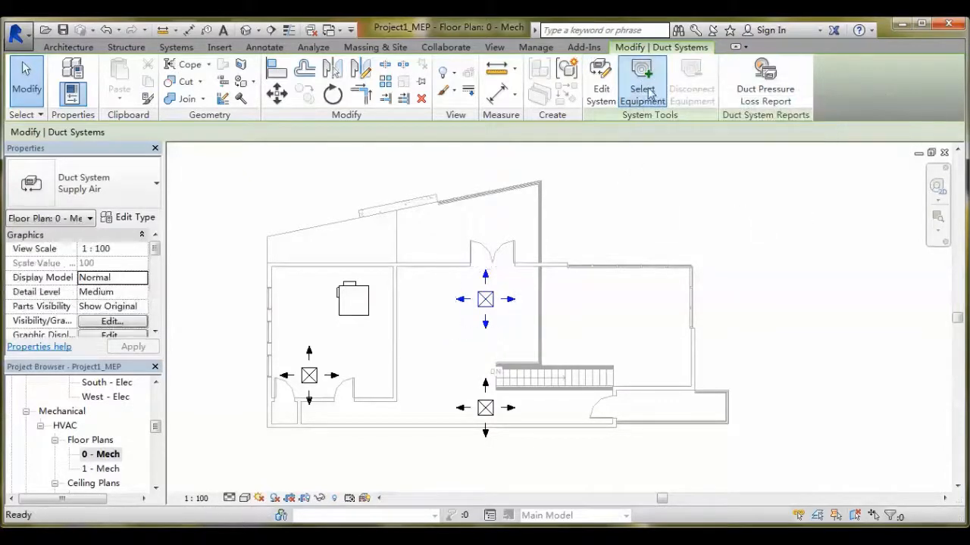
pyautogui.click(352, 307)
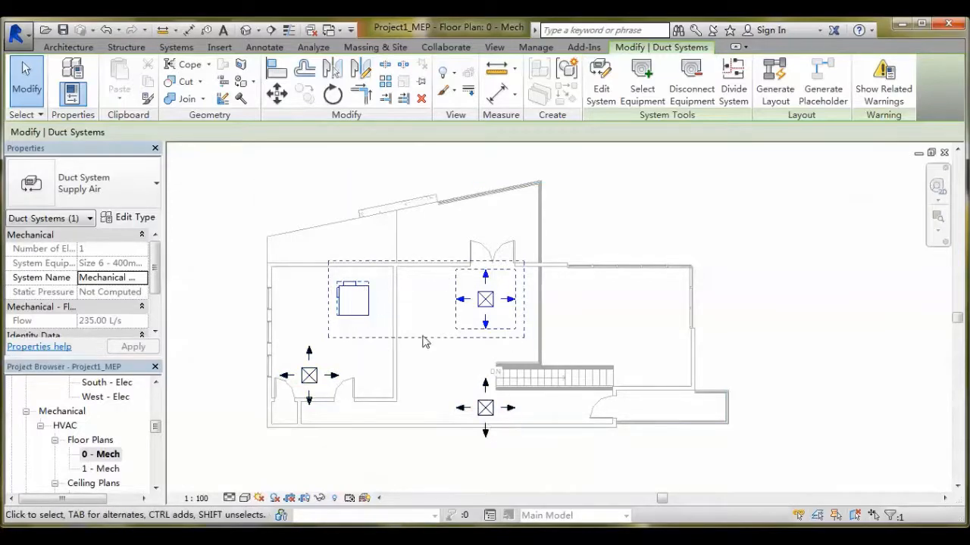
# Step: Add the diffusers in the VAV unit's room and the lower corridor to the Supply Air duct system and finish editing it
pyautogui.click(614, 99)
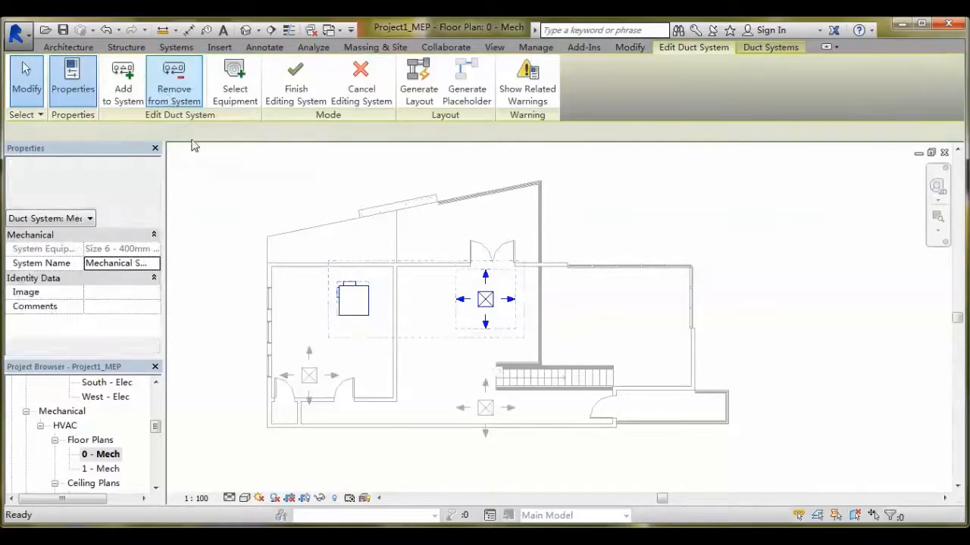
pyautogui.click(122, 89)
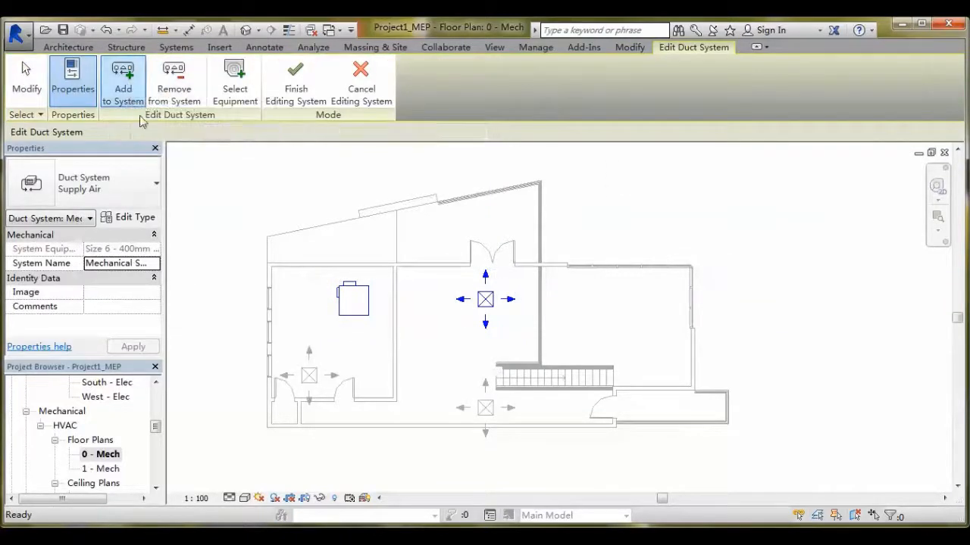
pyautogui.click(309, 375)
pyautogui.click(483, 407)
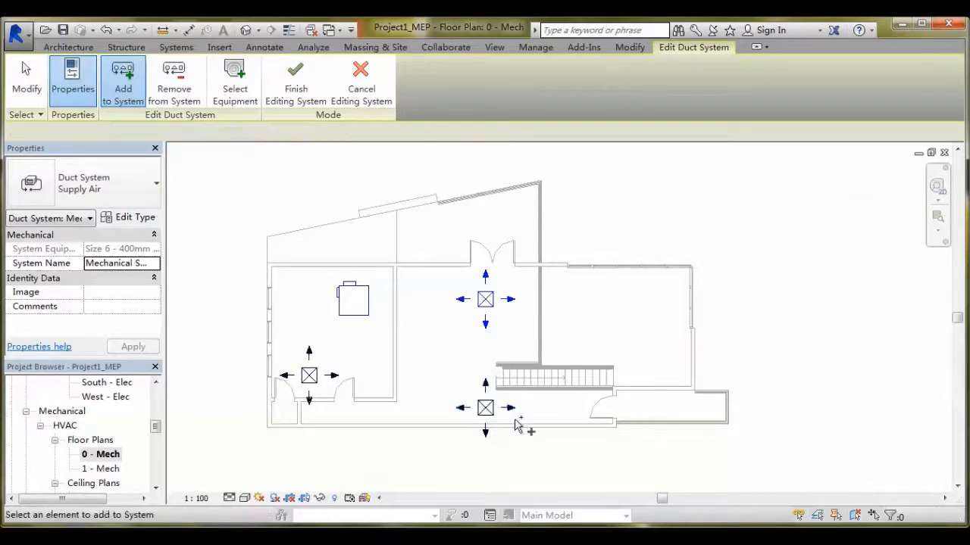
pyautogui.click(296, 82)
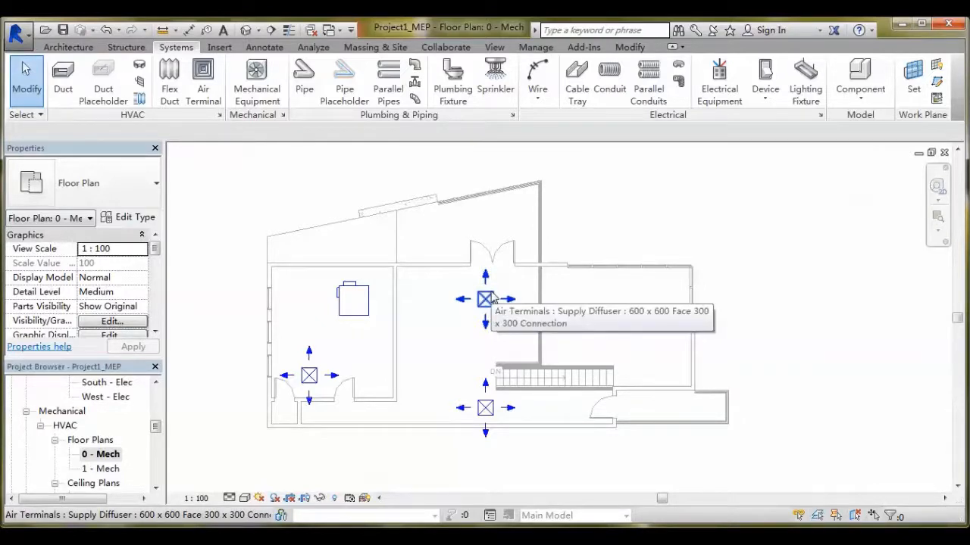
# Step: Start generating a layout for the whole supply air duct system, browse the Network solutions and choose solution 1 of 4
pyautogui.press('Tab')
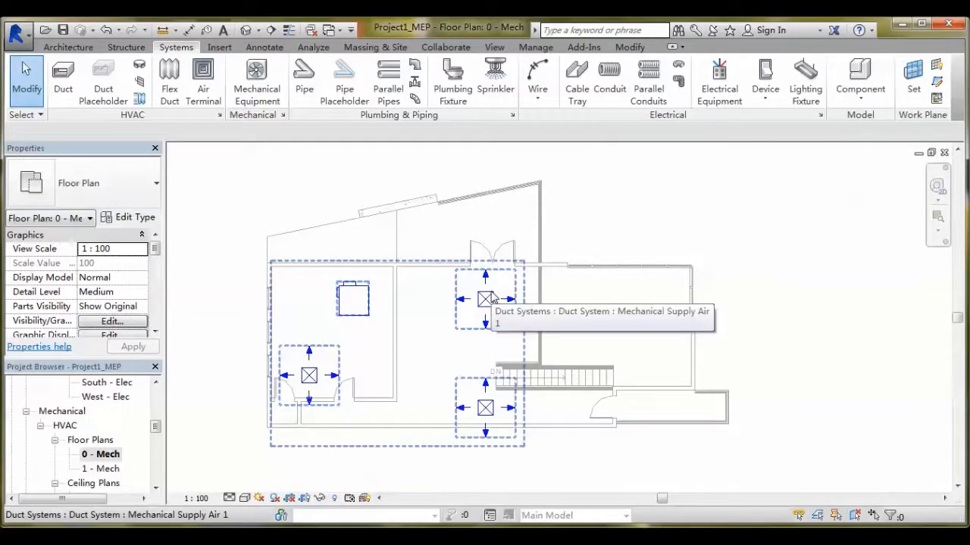
pyautogui.press('Tab')
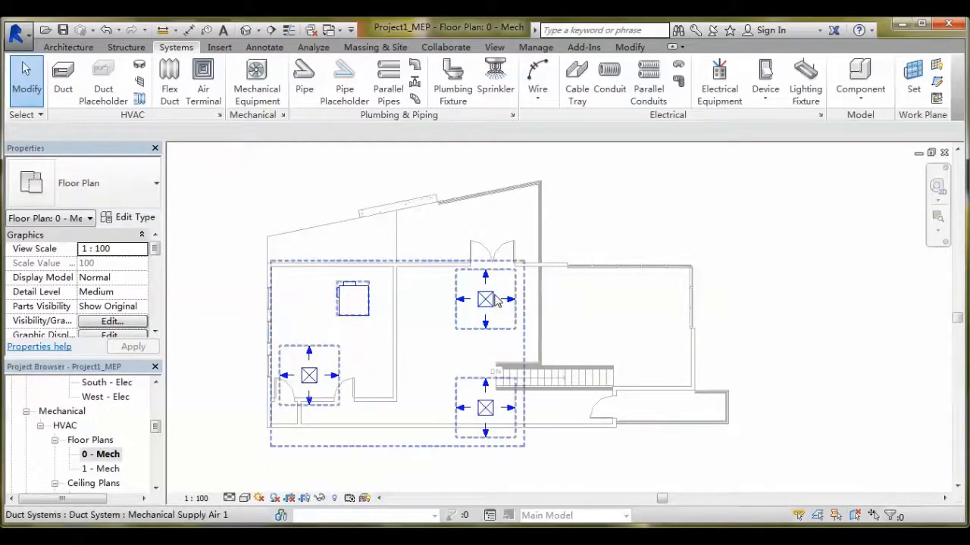
pyautogui.click(496, 301)
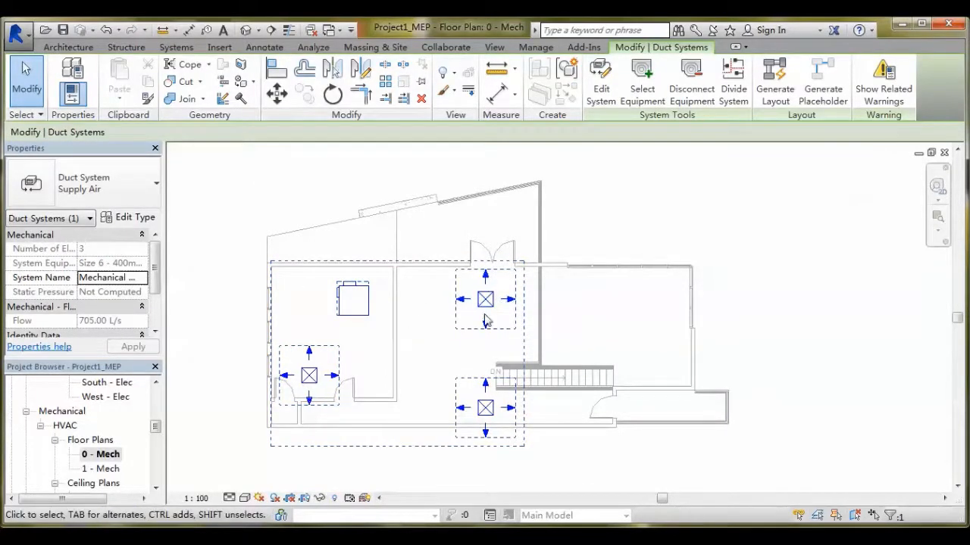
pyautogui.click(772, 99)
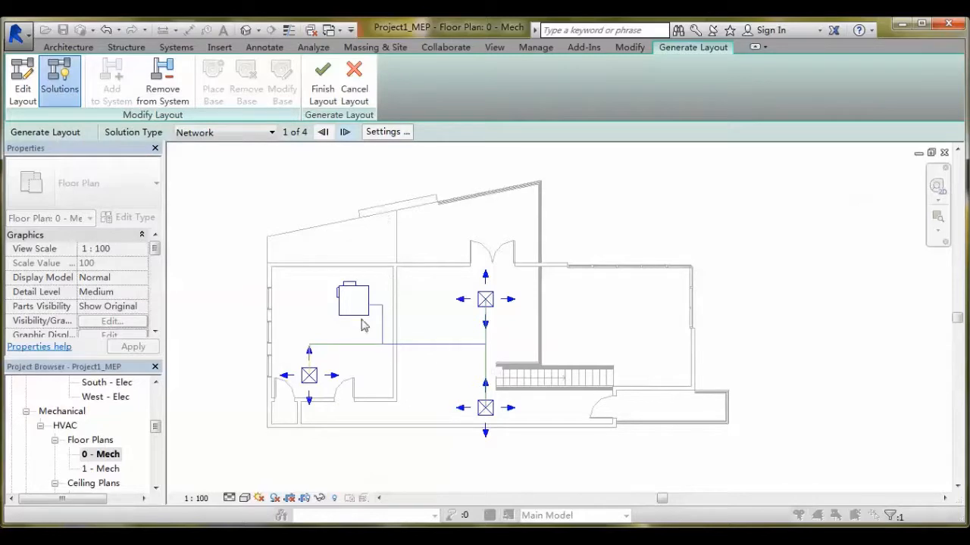
pyautogui.click(345, 132)
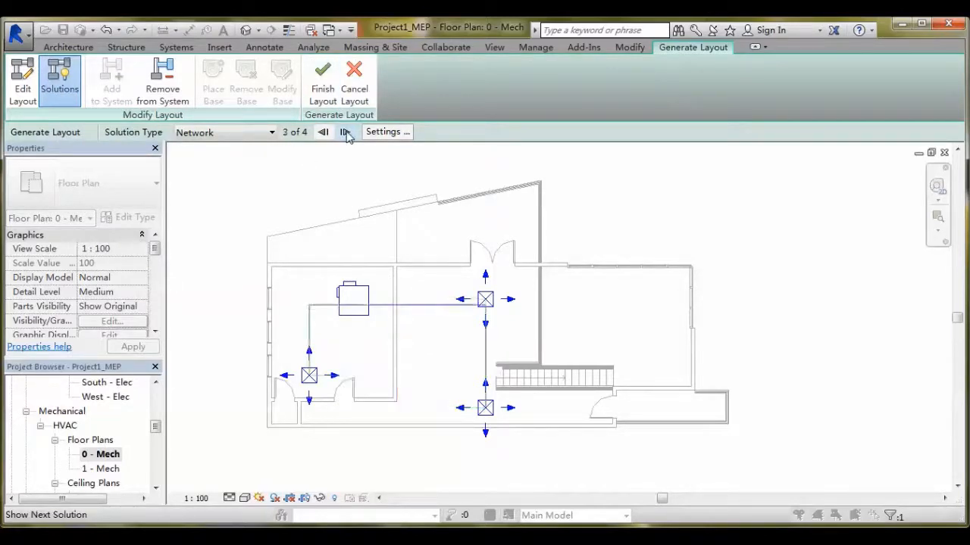
pyautogui.click(345, 132)
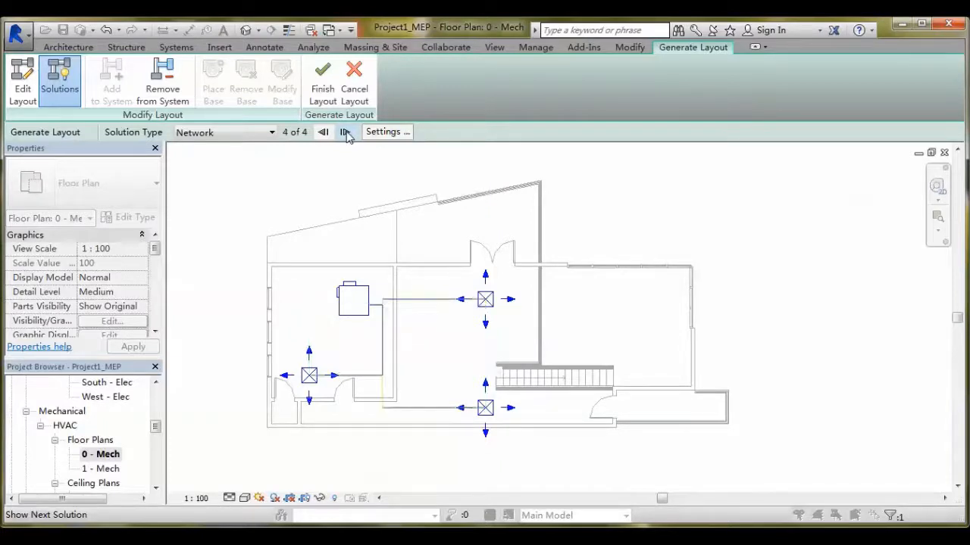
pyautogui.click(344, 133)
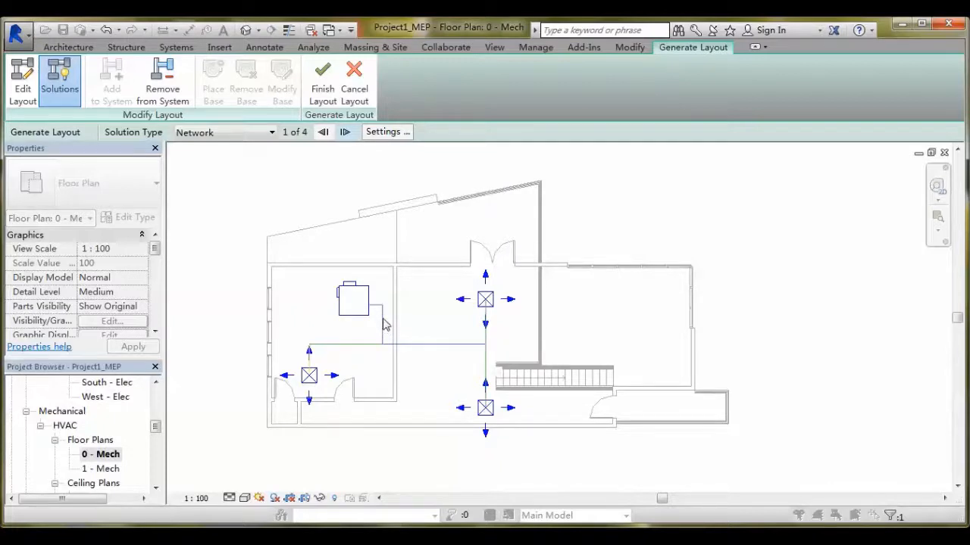
# Step: Edit the layout to try moving the VAV unit's route corner towards the diffuser below the double doors, and undo the move
pyautogui.click(20, 91)
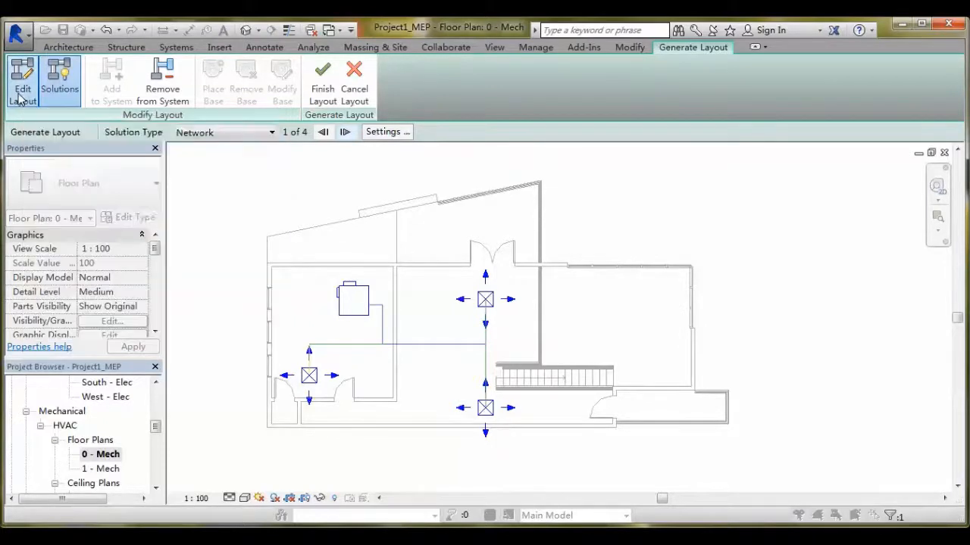
pyautogui.click(384, 328)
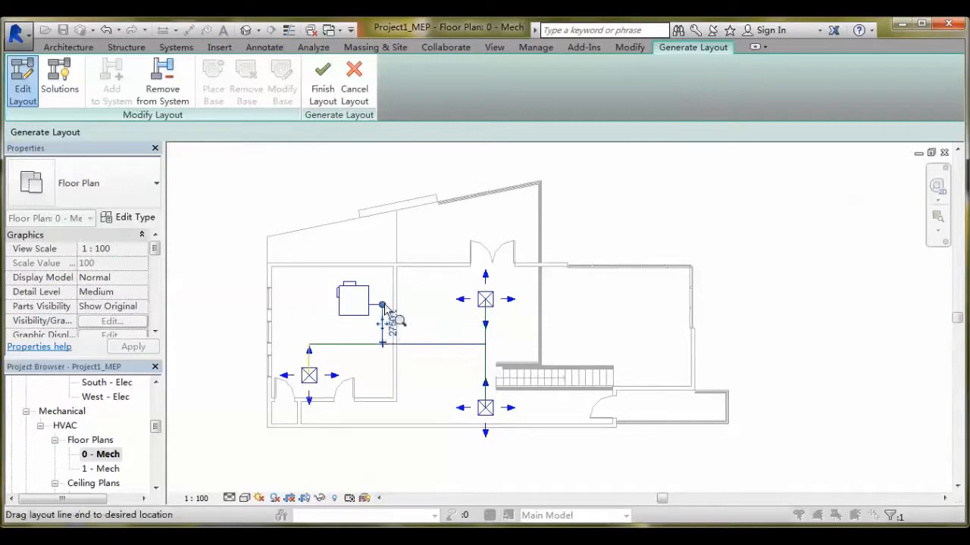
pyautogui.moveTo(384, 307); pyautogui.dragTo(457, 306)
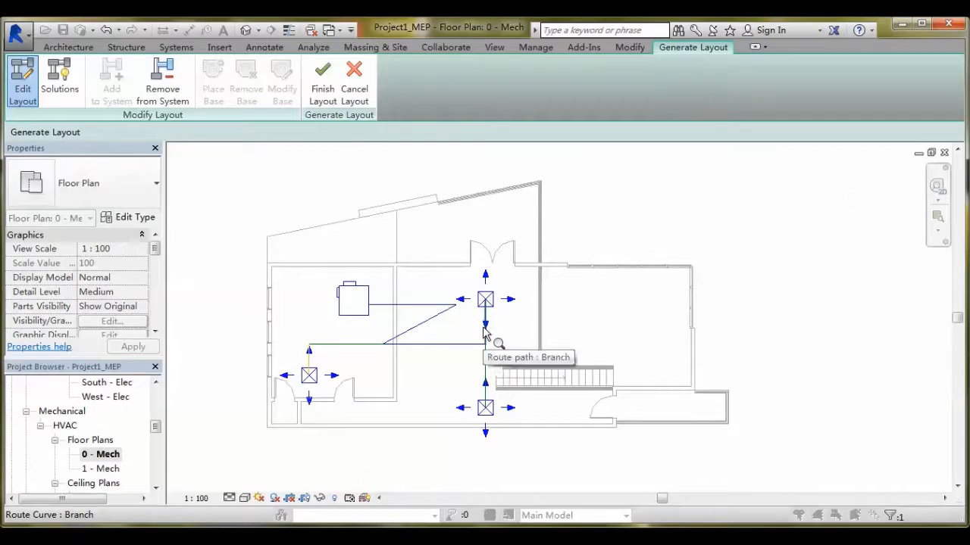
pyautogui.hotkey('ctrl', 'z')
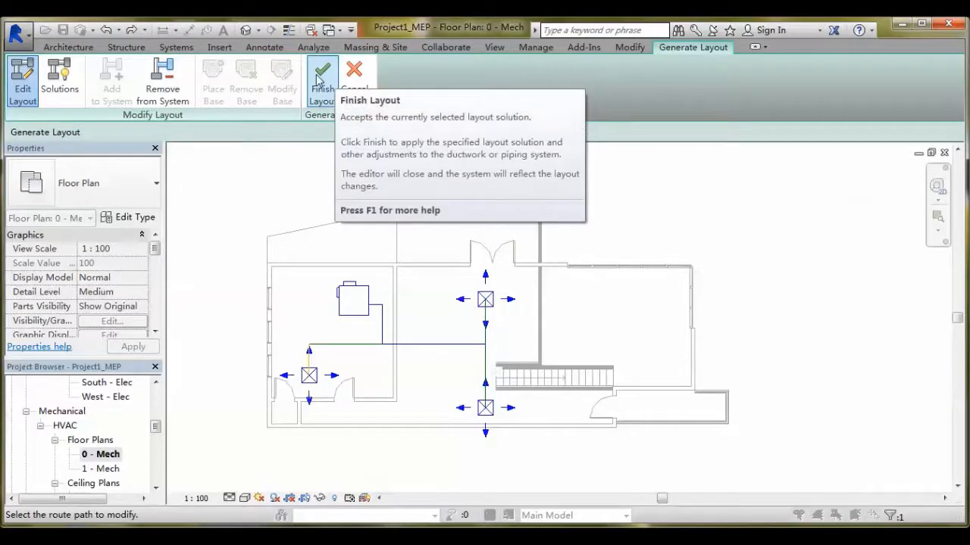
# Step: Finish the layout to generate the ductwork, review both open-connection warnings and dismiss them
pyautogui.click(321, 78)
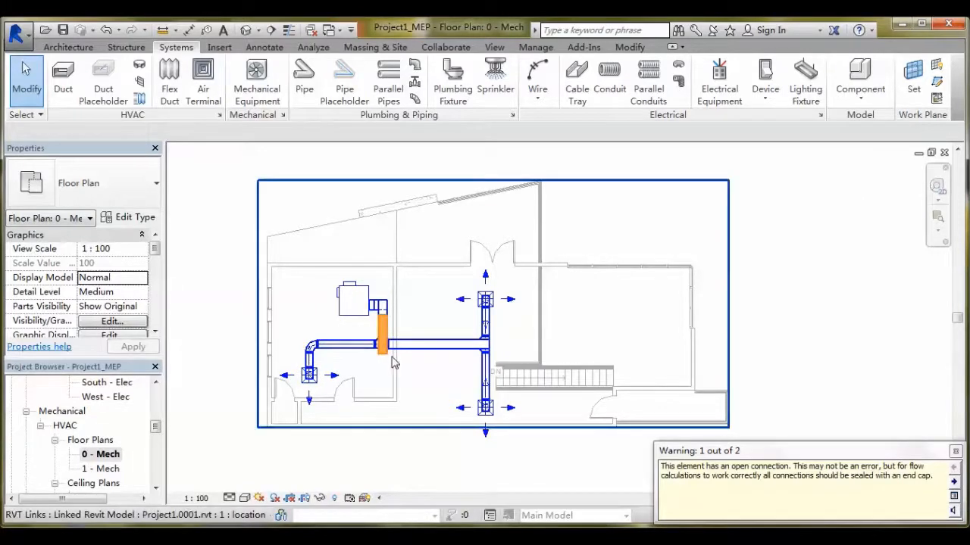
pyautogui.click(953, 482)
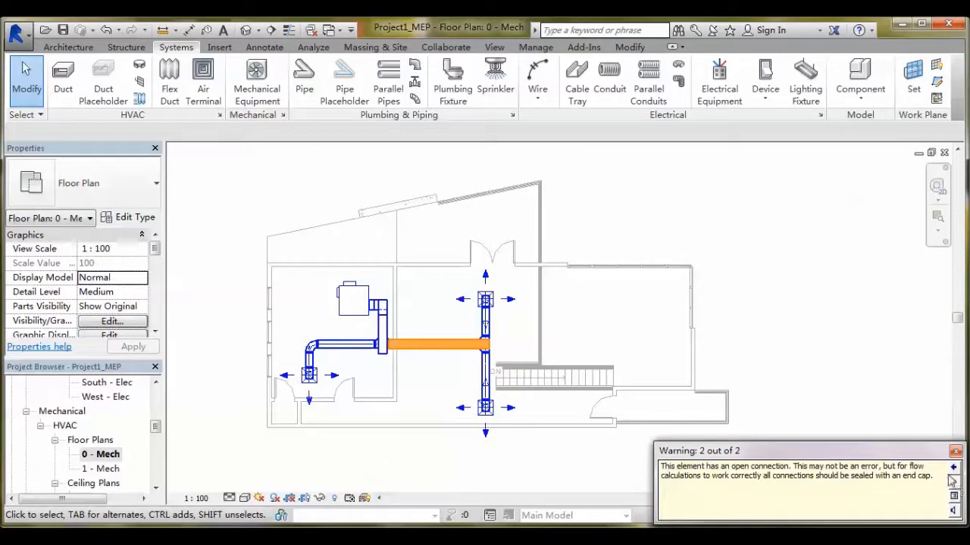
pyautogui.click(956, 453)
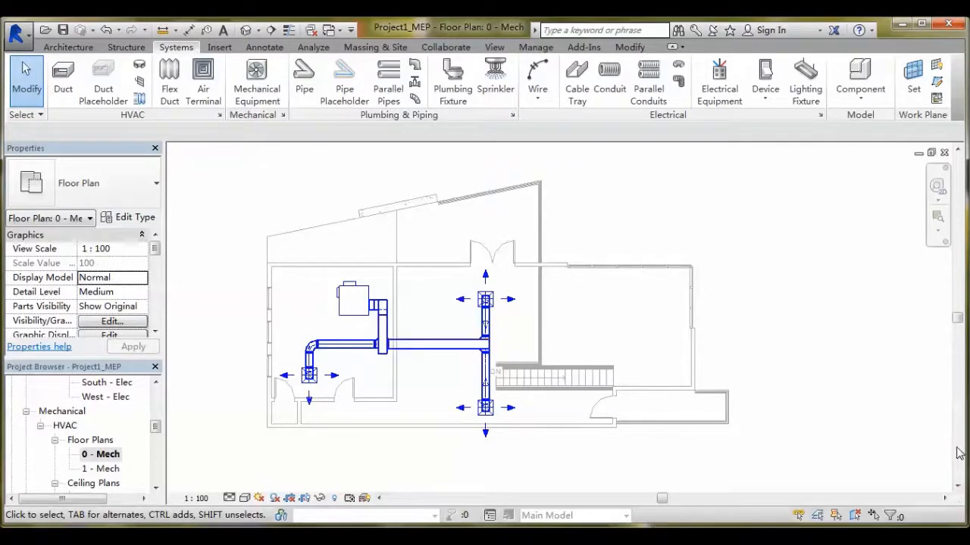
# Step: Cap the open ends of the vertical duct beside the VAV unit and the horizontal main duct
pyautogui.click(389, 335)
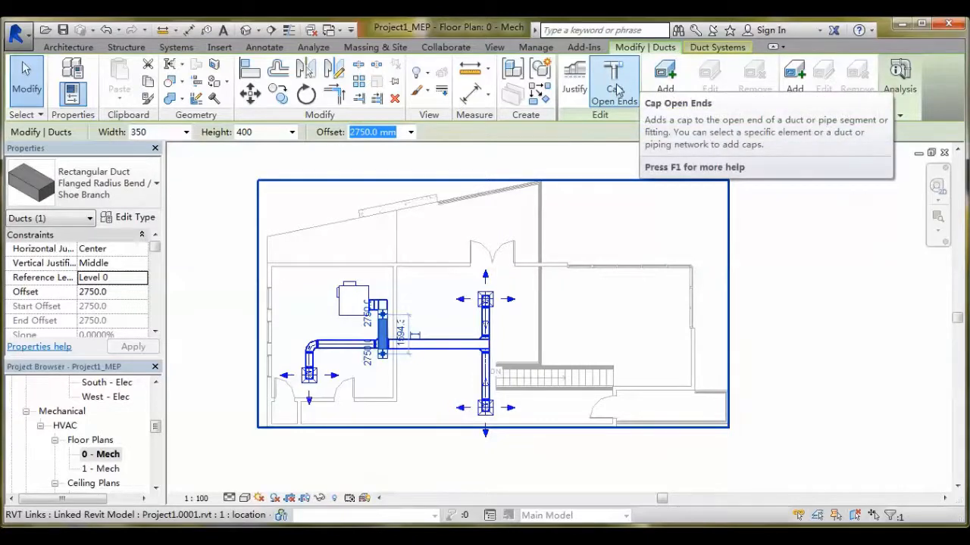
pyautogui.click(616, 89)
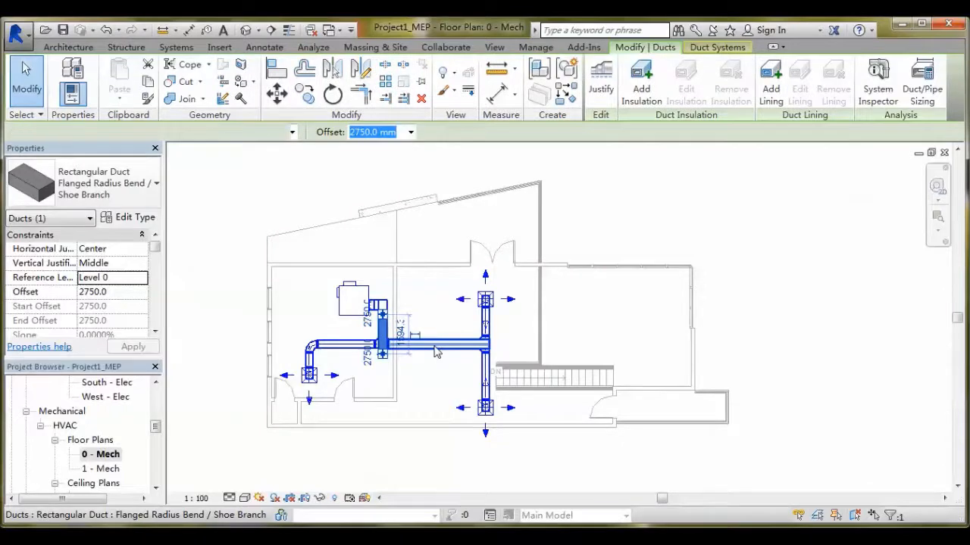
pyautogui.click(437, 350)
pyautogui.click(599, 99)
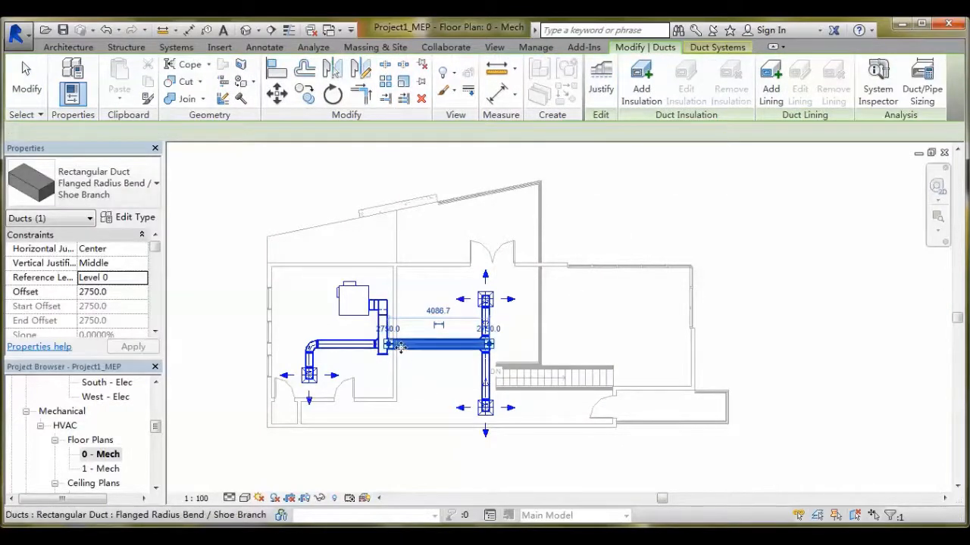
pyautogui.scroll(5, 400, 363)
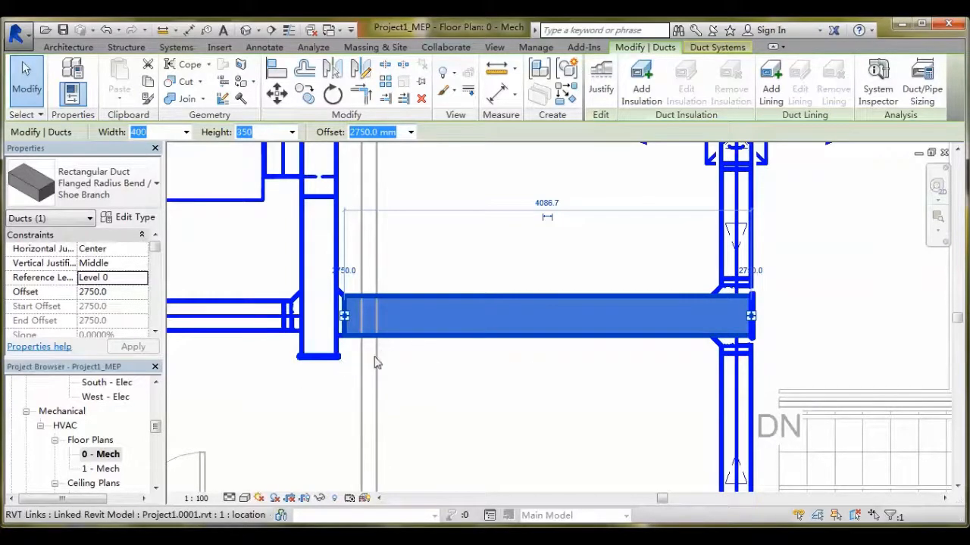
pyautogui.scroll(-2, 386, 350)
pyautogui.scroll(-2, 564, 344)
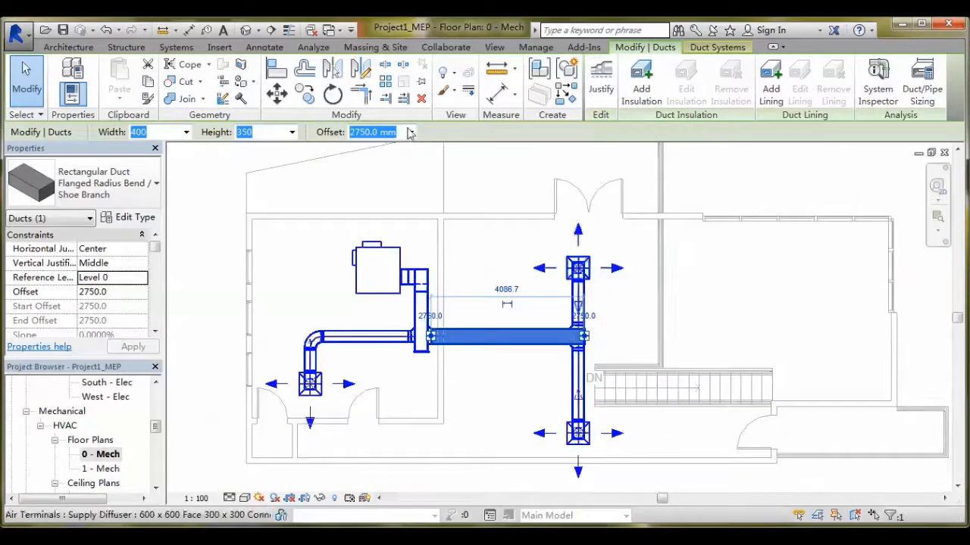
# Step: Examine the generated ductwork in the 3D view, return to the 0 - Mech floor plan and inspect the round duct below the double doors
pyautogui.click(246, 30)
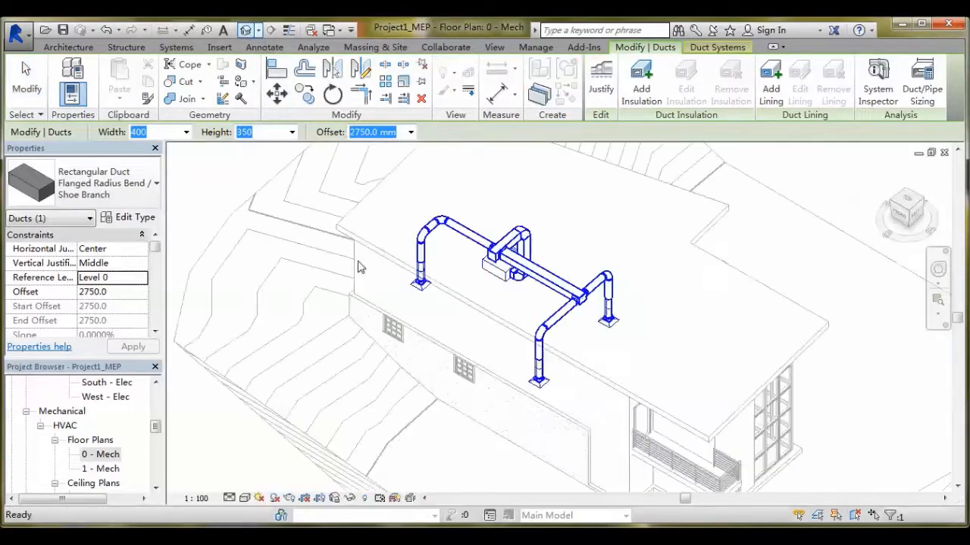
pyautogui.press('Escape')
pyautogui.scroll(5, 572, 293)
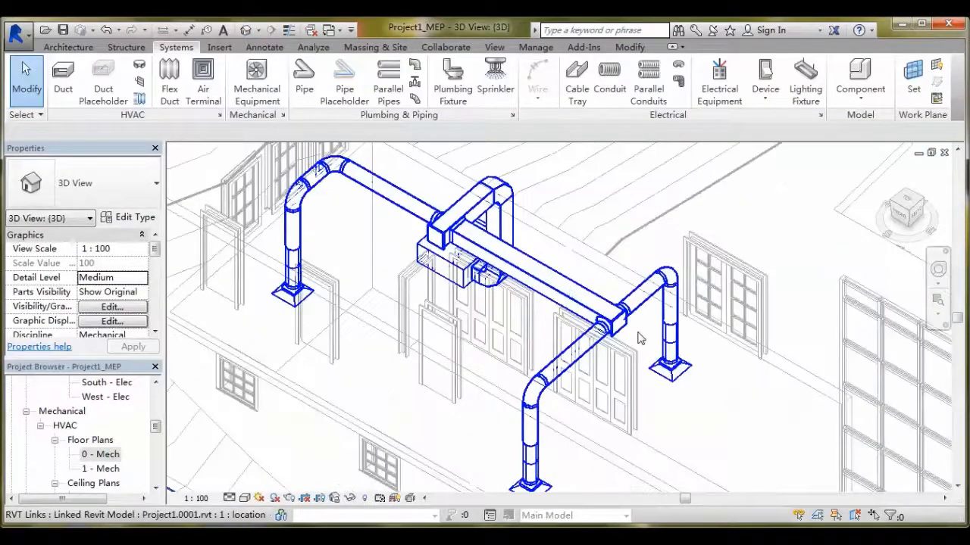
pyautogui.scroll(-4, 606, 333)
pyautogui.keyDown('shift'); pyautogui.moveTo(526, 366); pyautogui.dragTo(489, 454, button='middle'); pyautogui.keyUp('shift')
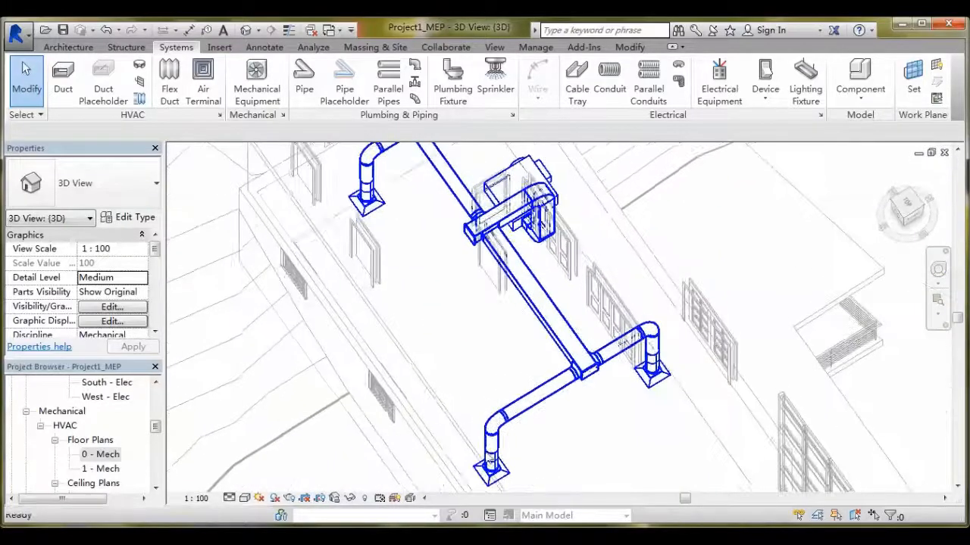
pyautogui.doubleClick(87, 454)
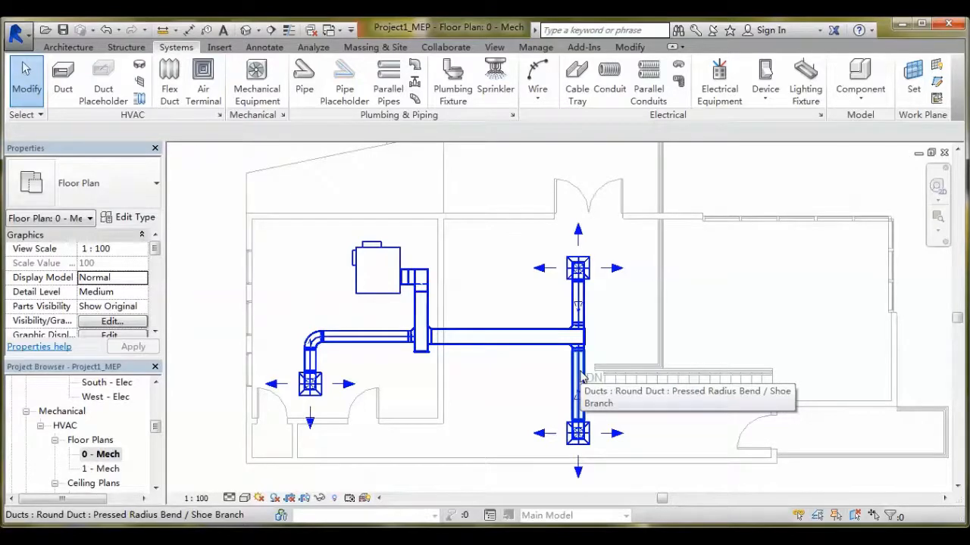
pyautogui.click(577, 305)
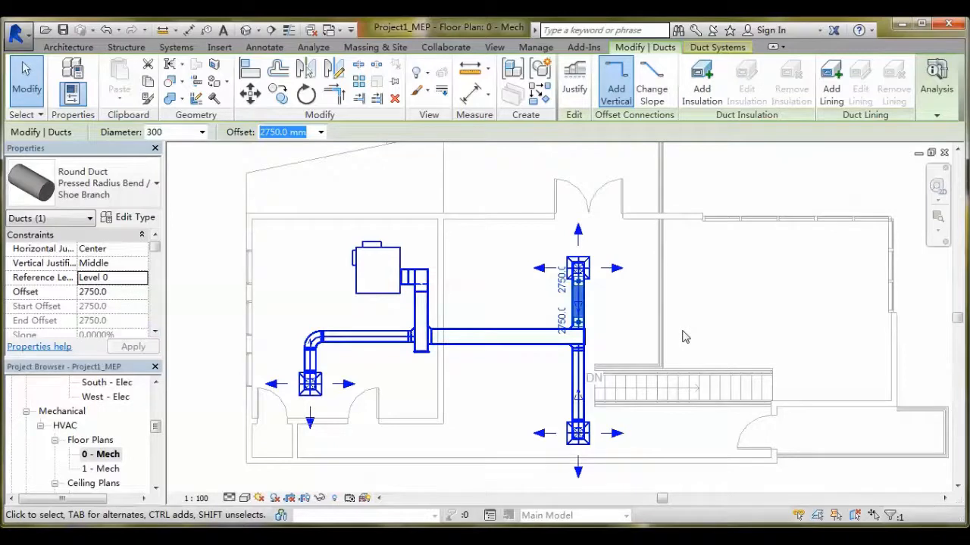
pyautogui.click(599, 336)
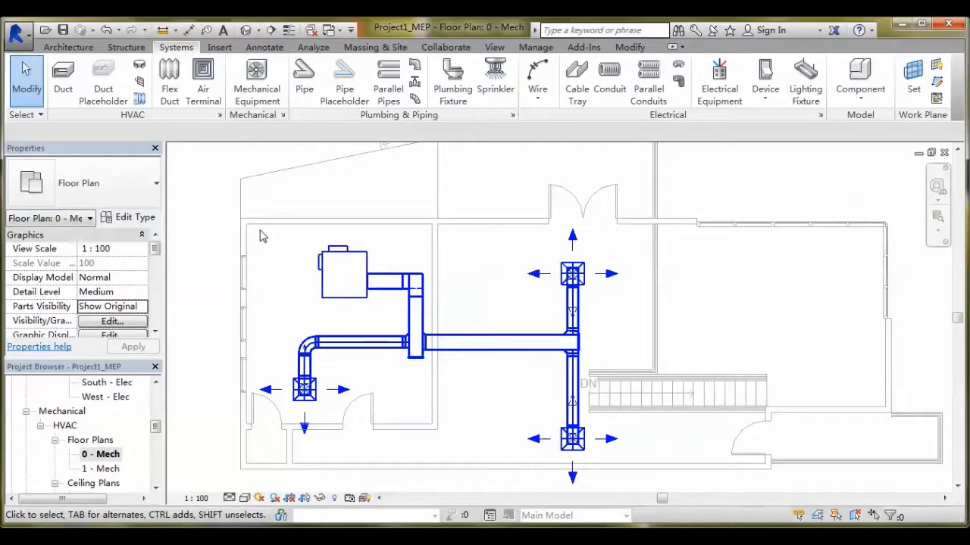
# Step: Size the whole duct network by Velocity only at 5.1 m/s, with branch sizing set to Calculated Size Only
pyautogui.moveTo(256, 231); pyautogui.dragTo(660, 471)
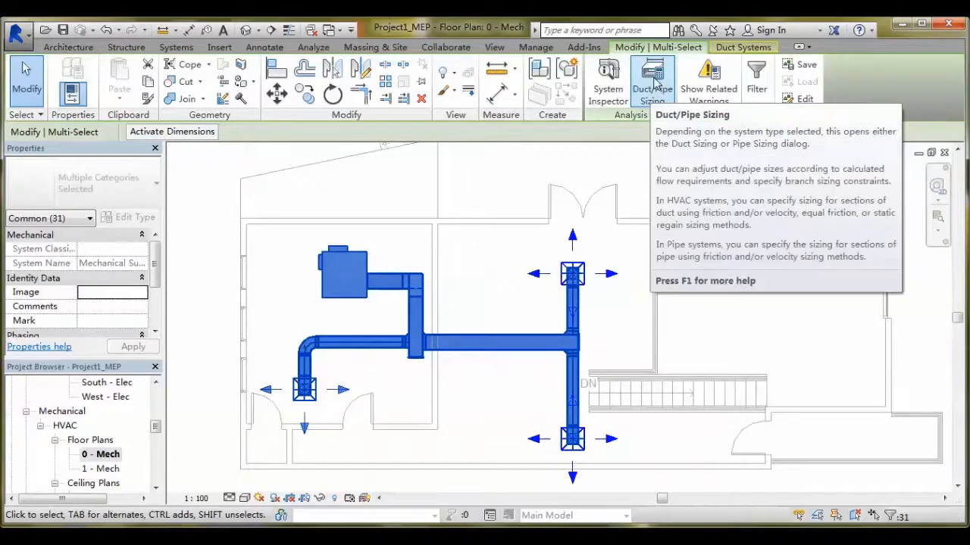
pyautogui.click(653, 83)
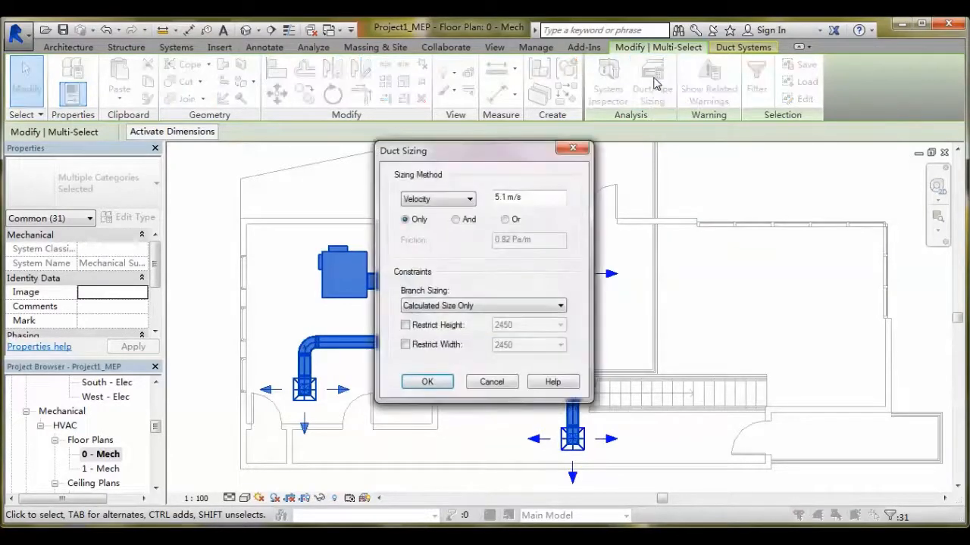
pyautogui.click(439, 198)
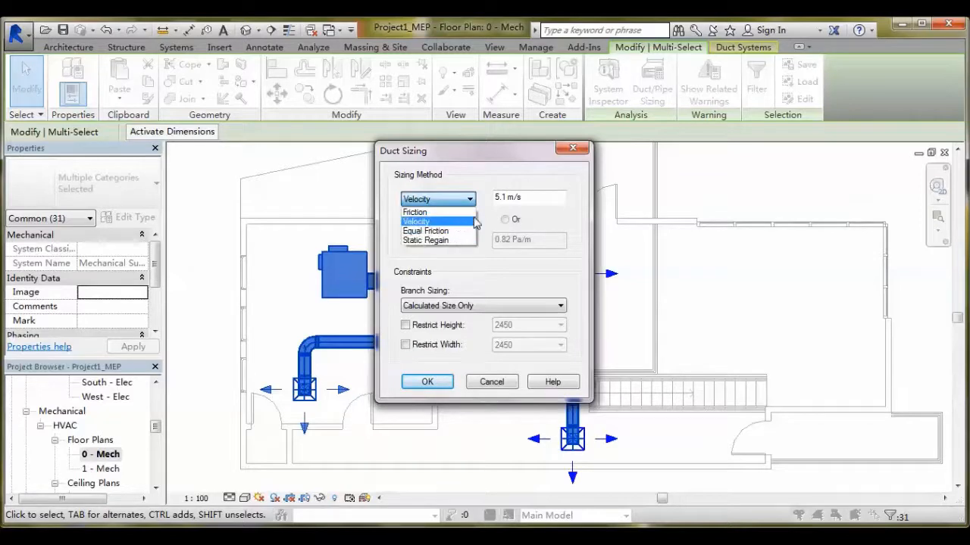
pyautogui.click(449, 224)
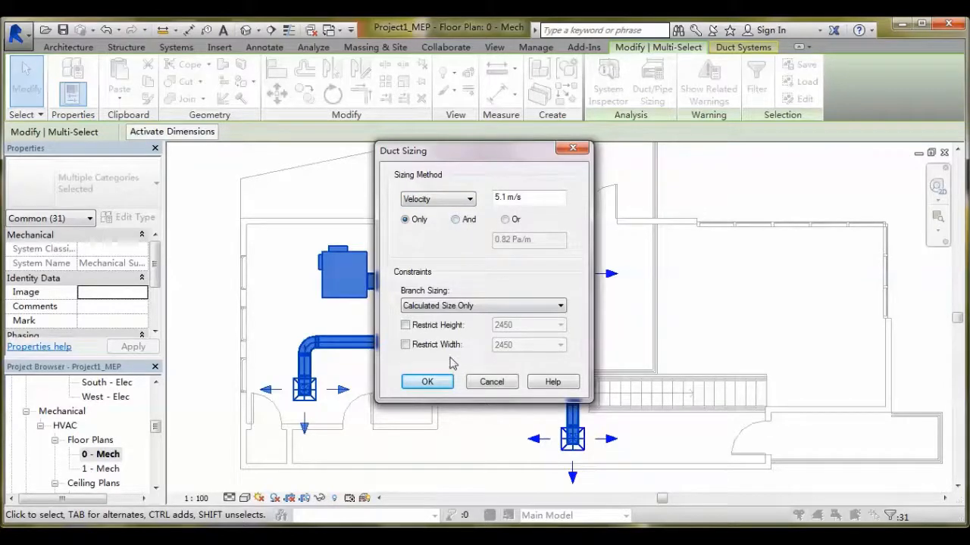
pyautogui.click(427, 382)
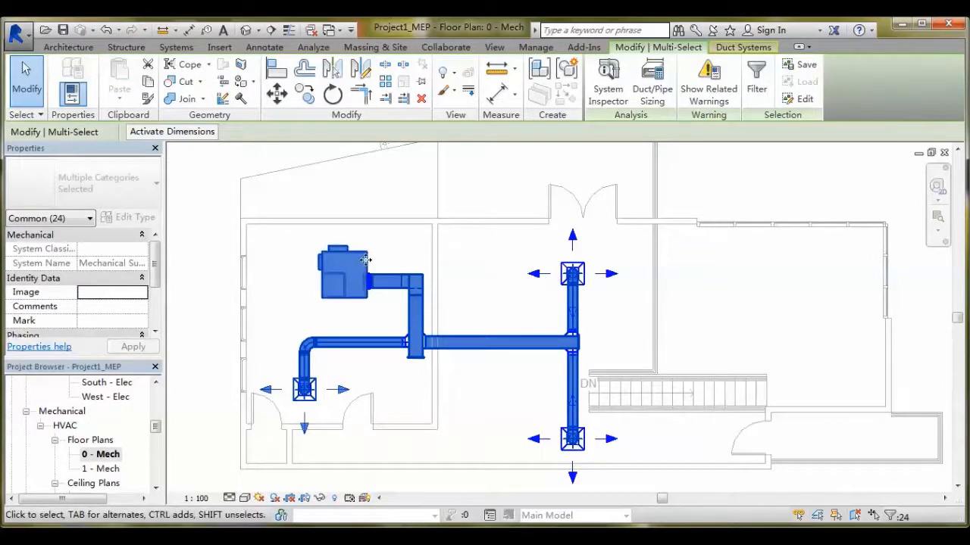
pyautogui.press('Escape')
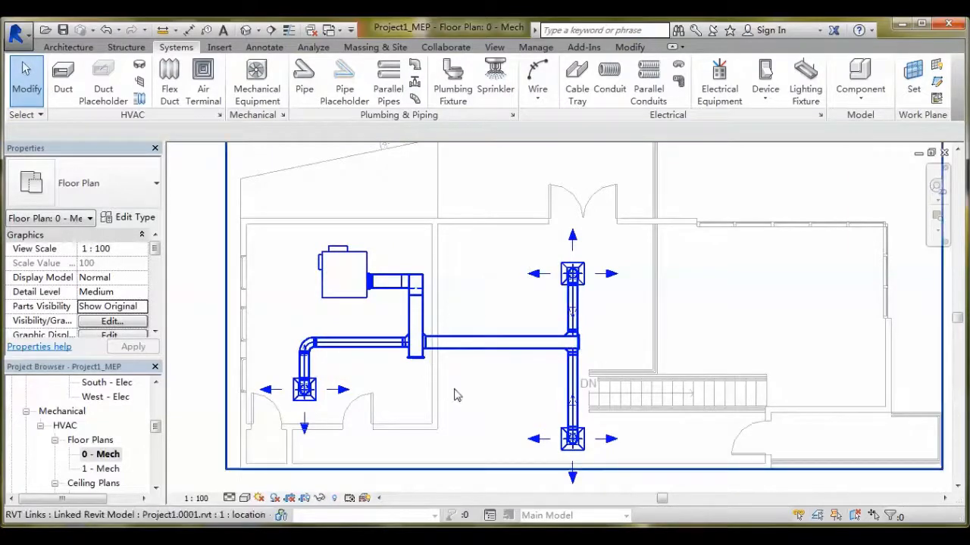
# Step: Examine the resized duct network in the 0 - Mech floor plan and in the 3D view
pyautogui.scroll(4, 502, 395)
pyautogui.scroll(-6, 522, 399)
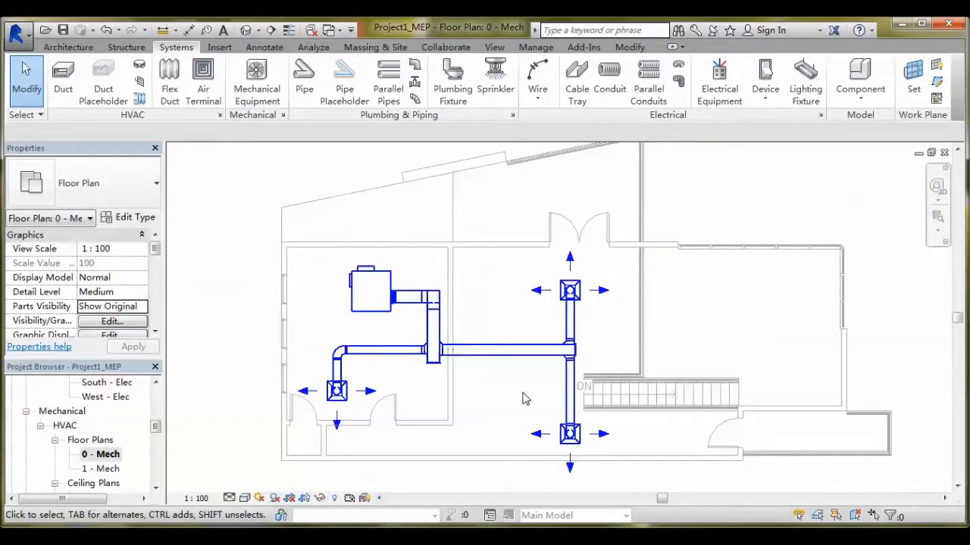
pyautogui.scroll(2, 518, 338)
pyautogui.moveTo(562, 372); pyautogui.dragTo(526, 333, button='middle')
pyautogui.moveTo(598, 391); pyautogui.dragTo(589, 439, button='middle')
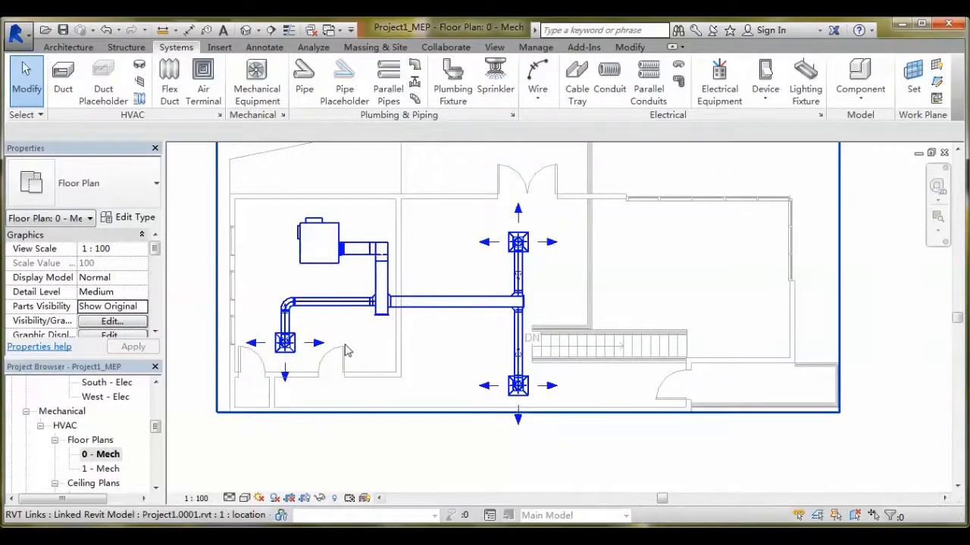
pyautogui.scroll(-1, 457, 282)
pyautogui.click(245, 30)
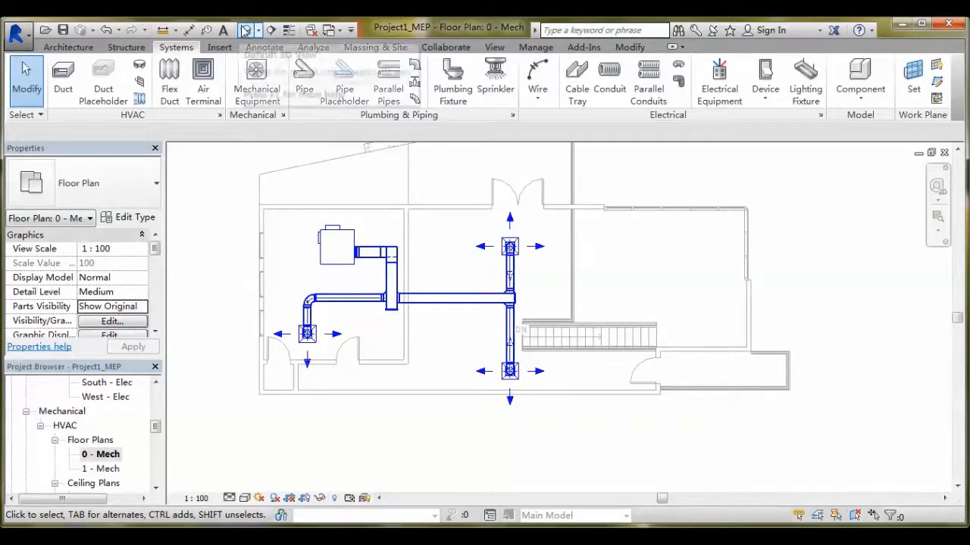
pyautogui.moveTo(430, 357)
pyautogui.keyDown('shift'); pyautogui.mouseDown(button='middle')
pyautogui.moveTo(416, 359)
pyautogui.moveTo(548, 241)
pyautogui.moveTo(485, 212)
pyautogui.moveTo(435, 335)
pyautogui.moveTo(575, 339)
pyautogui.moveTo(573, 424)
pyautogui.moveTo(507, 478)
pyautogui.moveTo(443, 478)
pyautogui.moveTo(496, 446)
pyautogui.moveTo(503, 424)
pyautogui.moveTo(427, 396)
pyautogui.moveTo(424, 359)
pyautogui.mouseUp(button='middle'); pyautogui.keyUp('shift')
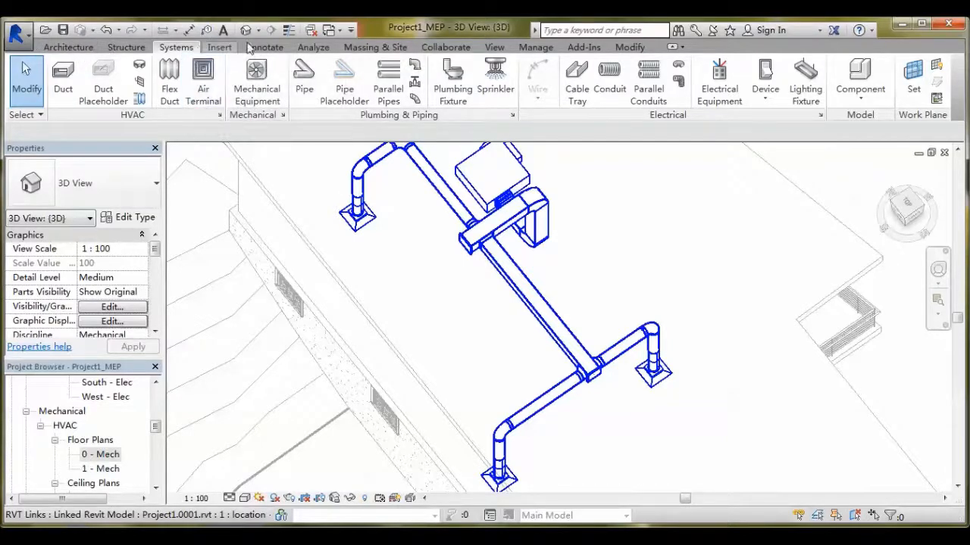
# Step: Find and open the 0 - Plumbing floor plan among the Plumbing discipline's views
pyautogui.click(155, 382)
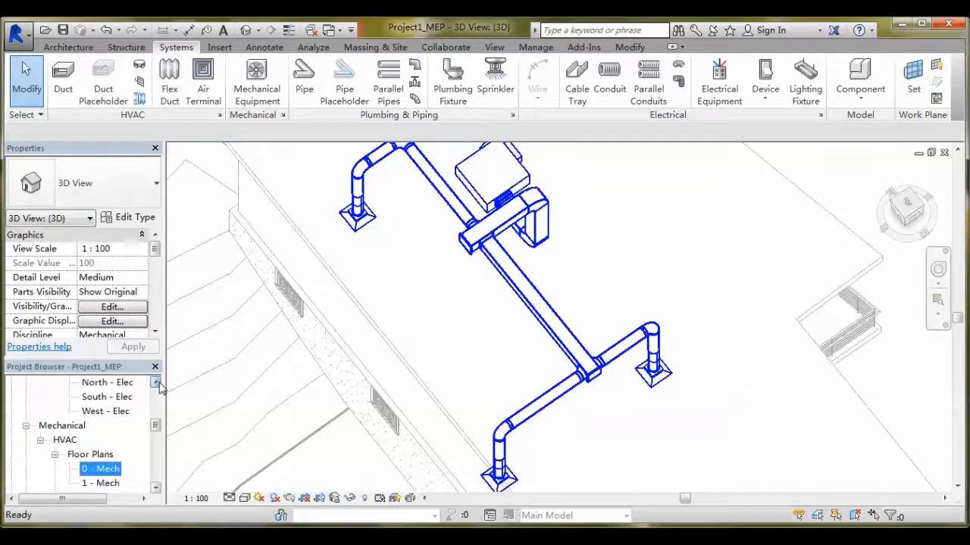
pyautogui.click(155, 382)
pyautogui.click(156, 382)
pyautogui.click(156, 382)
pyautogui.click(155, 382)
pyautogui.click(155, 383)
pyautogui.click(156, 382)
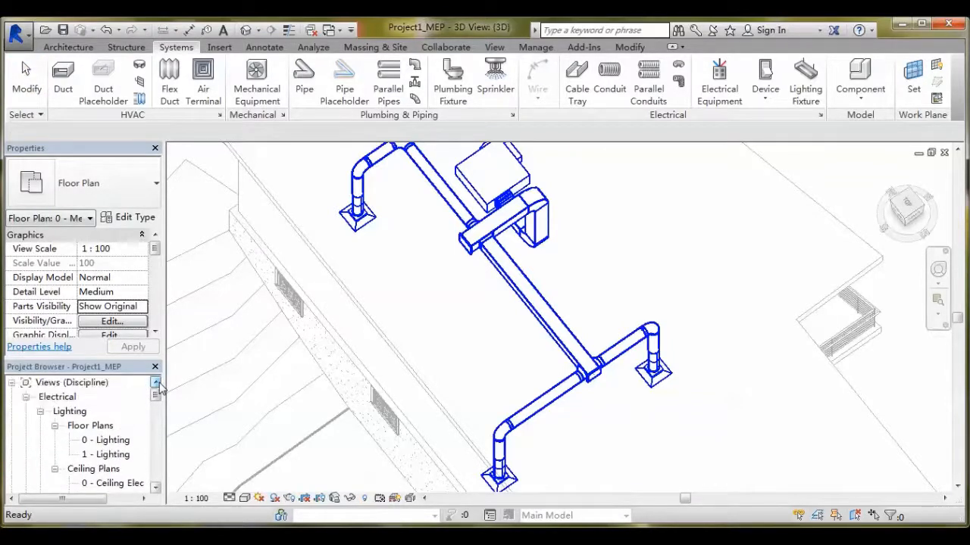
pyautogui.click(155, 488)
pyautogui.click(155, 487)
pyautogui.click(155, 487)
pyautogui.click(155, 487)
pyautogui.click(156, 487)
pyautogui.click(155, 487)
pyautogui.click(155, 487)
pyautogui.click(155, 487)
pyautogui.click(155, 487)
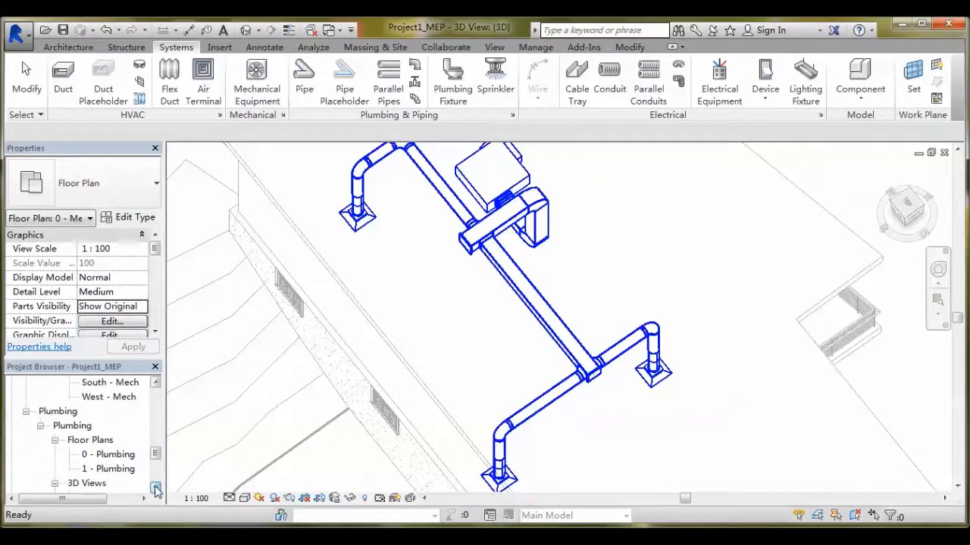
pyautogui.click(155, 487)
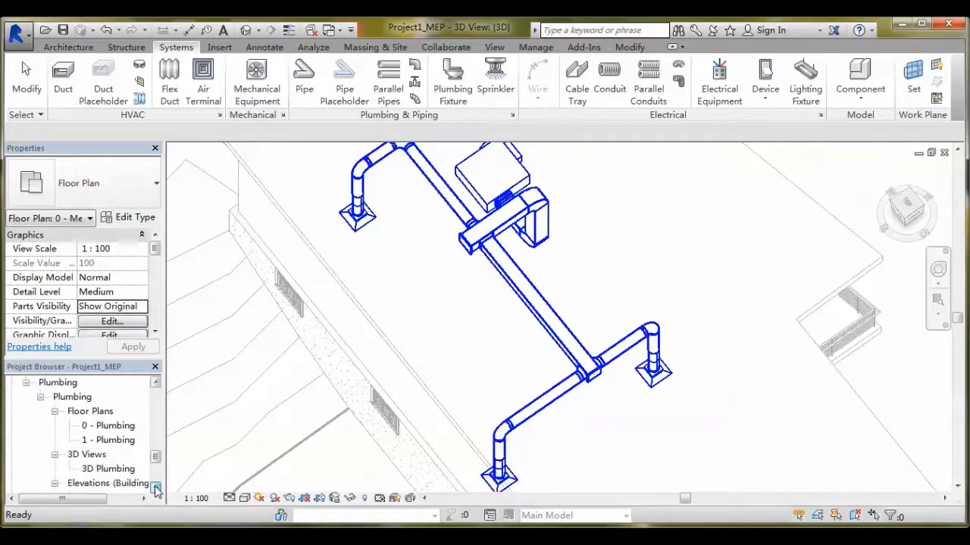
pyautogui.doubleClick(107, 426)
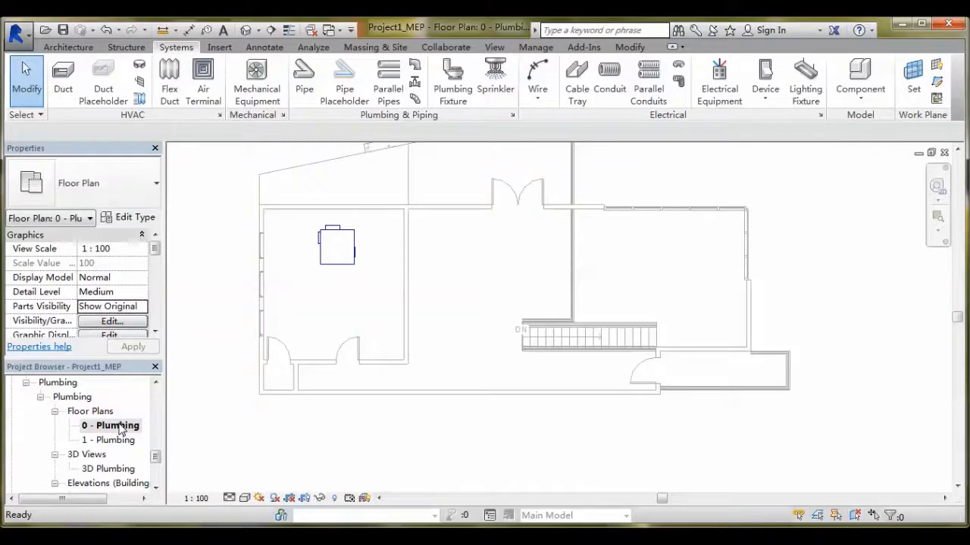
# Step: Place a wall-mounted flush valve water closet, type Private - 6.1 Lpf, on the inner partition wall of the small corner room
pyautogui.scroll(2, 346, 392)
pyautogui.scroll(-1, 346, 391)
pyautogui.moveTo(347, 392); pyautogui.dragTo(503, 381, button='middle')
pyautogui.scroll(5, 502, 381)
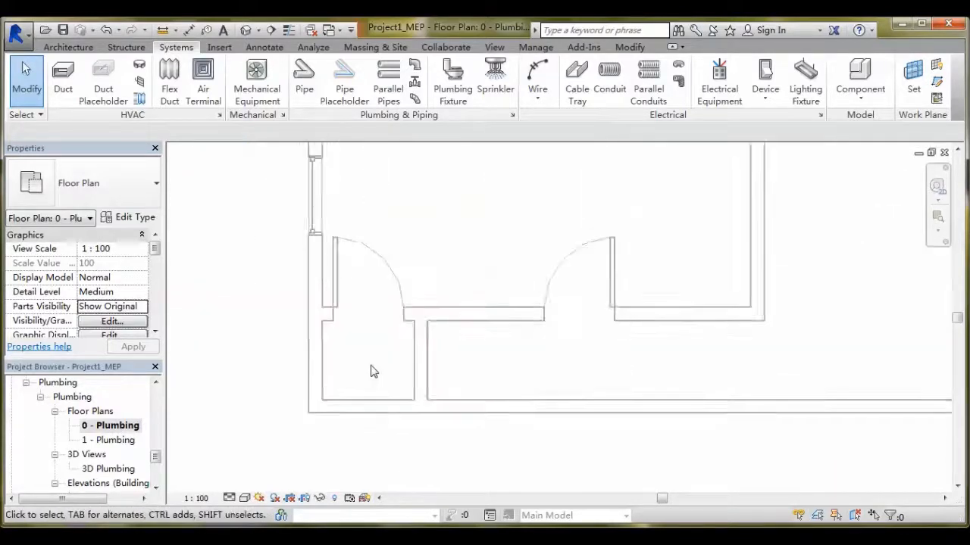
pyautogui.scroll(1, 371, 366)
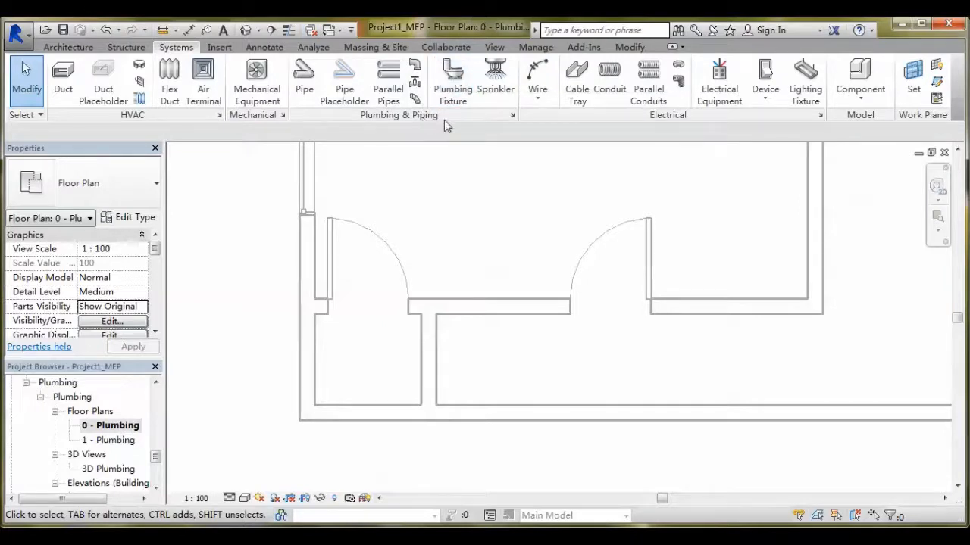
pyautogui.click(456, 80)
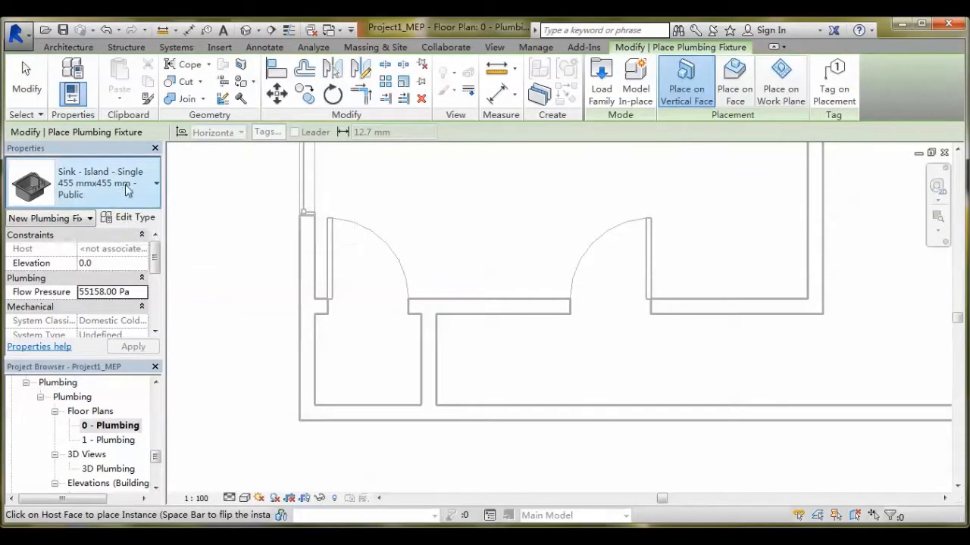
pyautogui.click(117, 187)
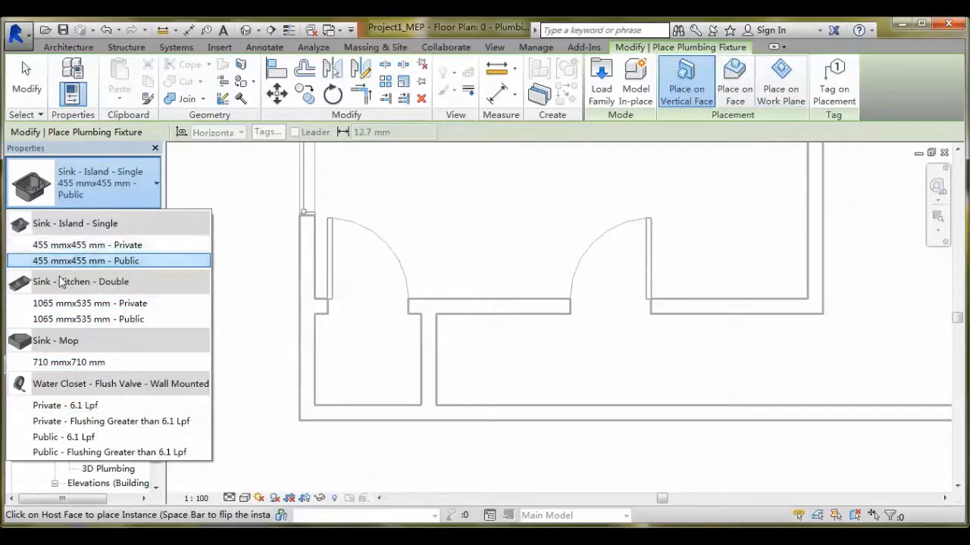
pyautogui.click(65, 406)
pyautogui.press('Escape')
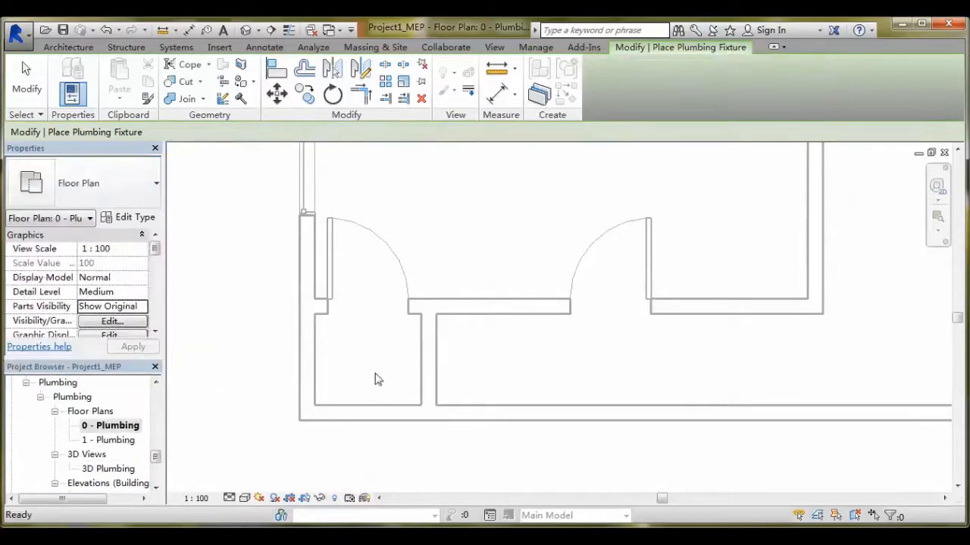
pyautogui.press('Return')
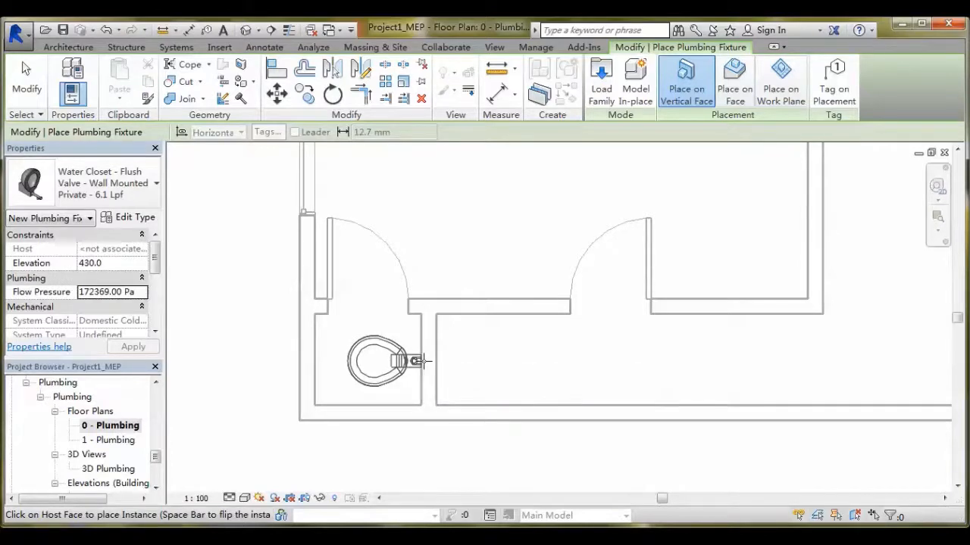
pyautogui.click(422, 361)
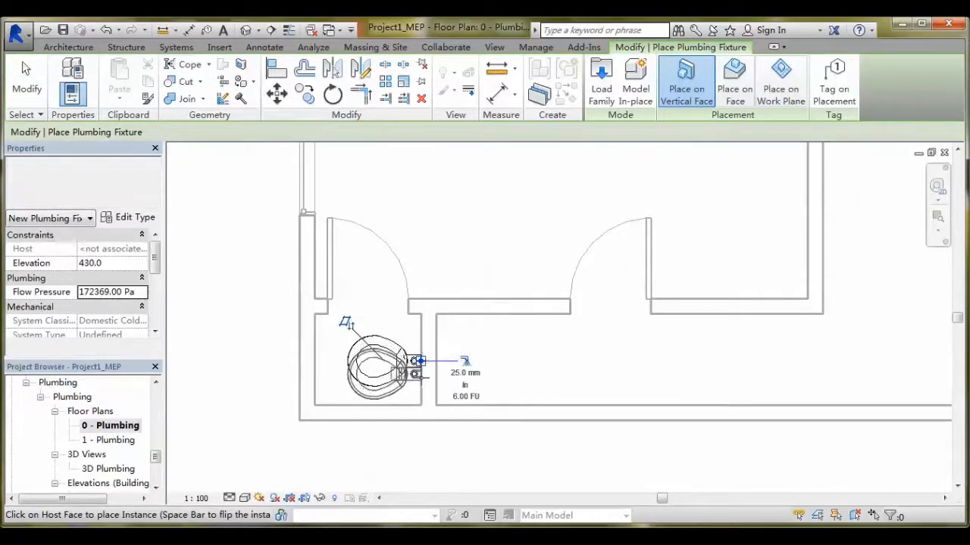
pyautogui.press('Escape')
pyautogui.press('Escape')
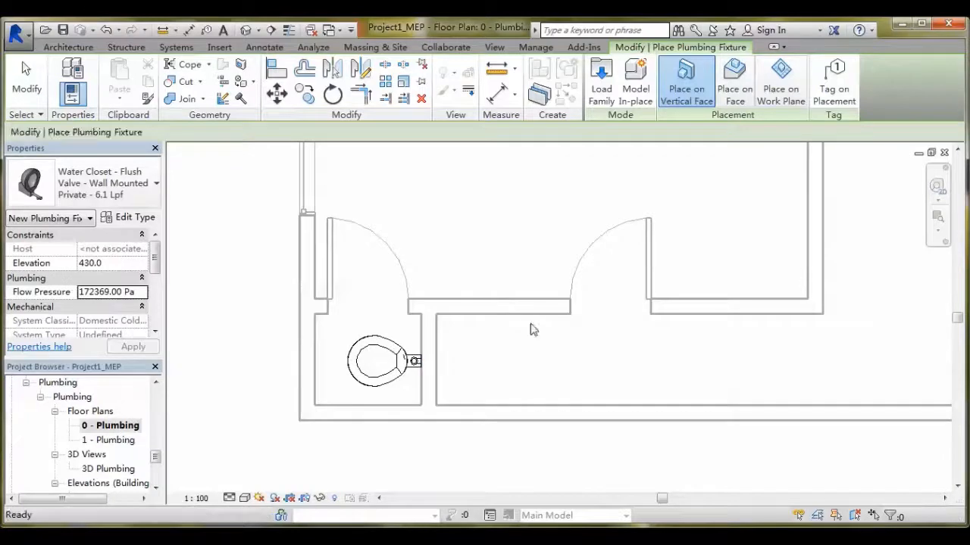
# Step: Try to place a Sink - Island - Single, 455 mmx455 mm - Private, on the vertical wall face opposite the water closet
pyautogui.click(141, 182)
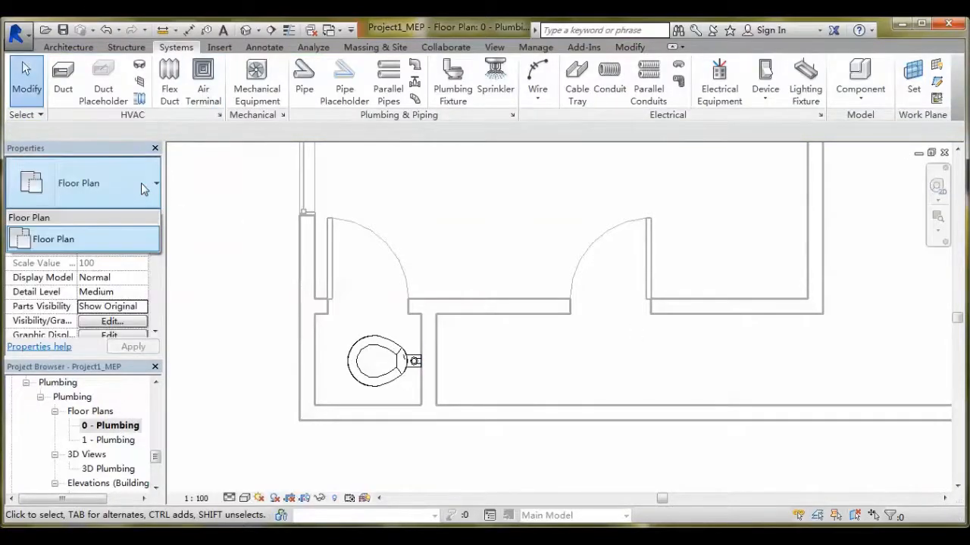
pyautogui.click(454, 81)
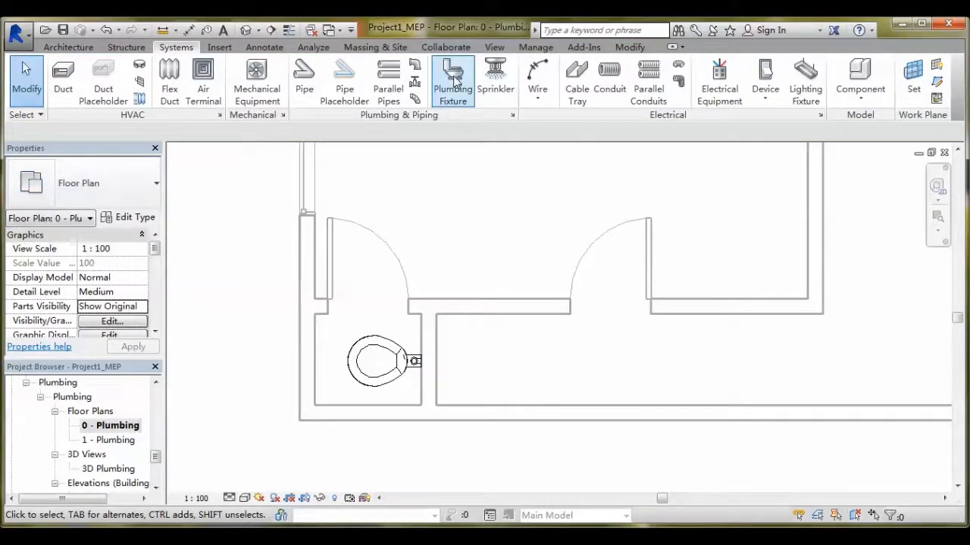
pyautogui.click(455, 83)
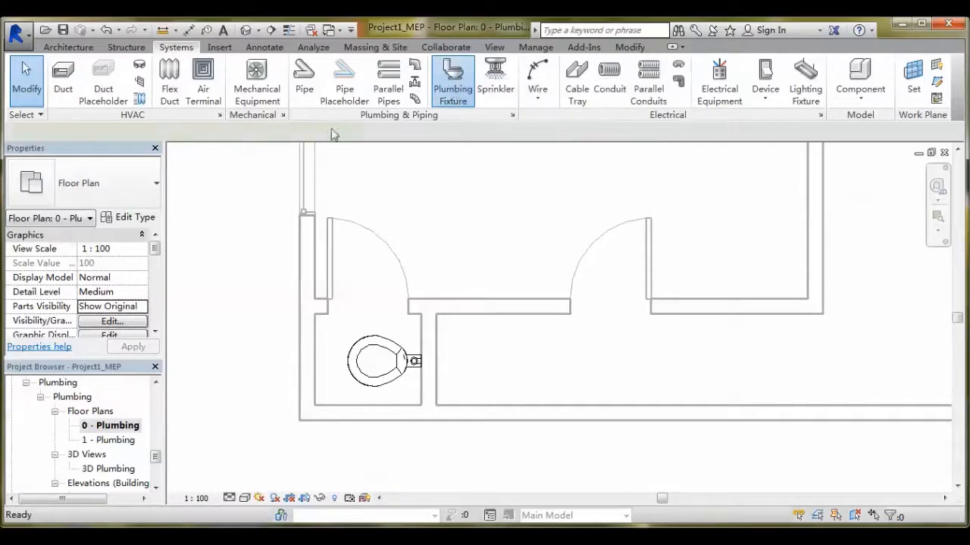
pyautogui.click(106, 193)
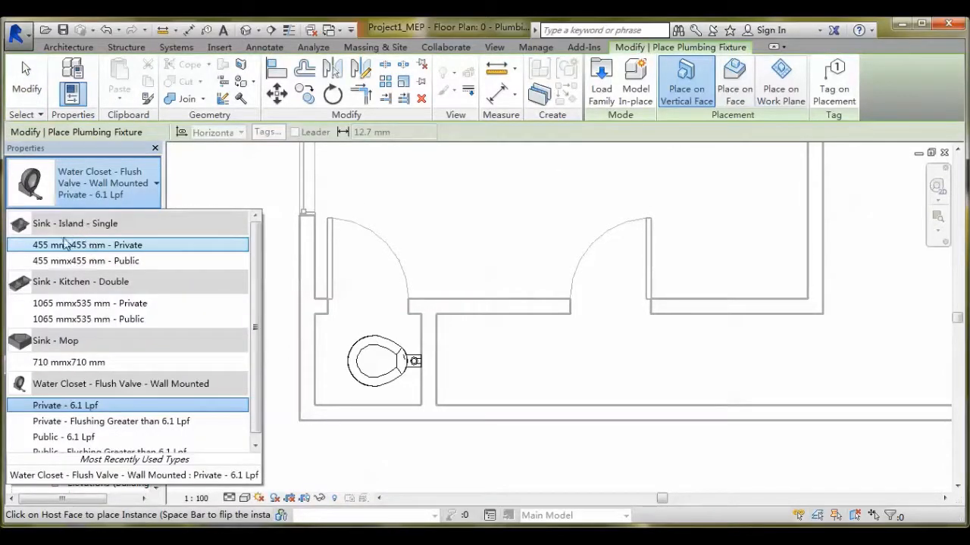
pyautogui.moveTo(56, 250)
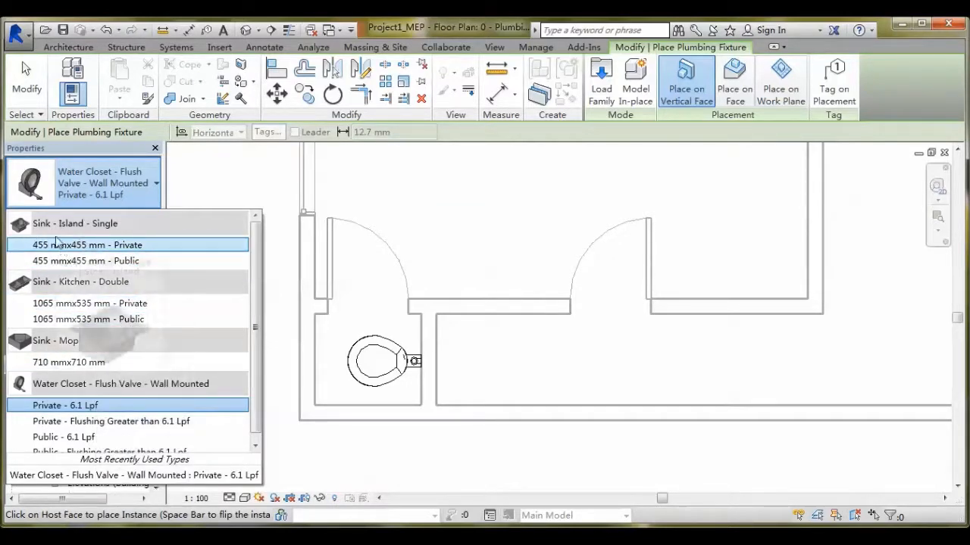
pyautogui.moveTo(164, 250)
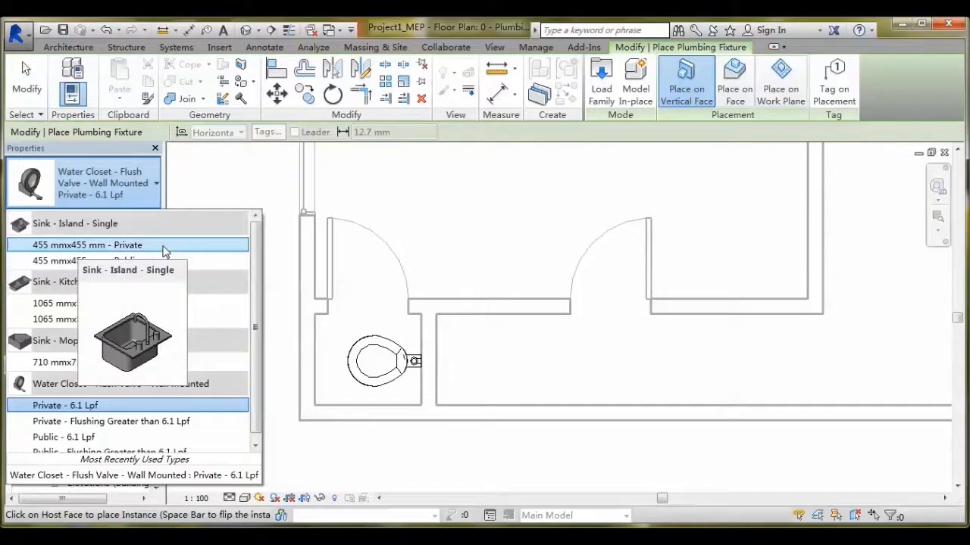
pyautogui.click(164, 247)
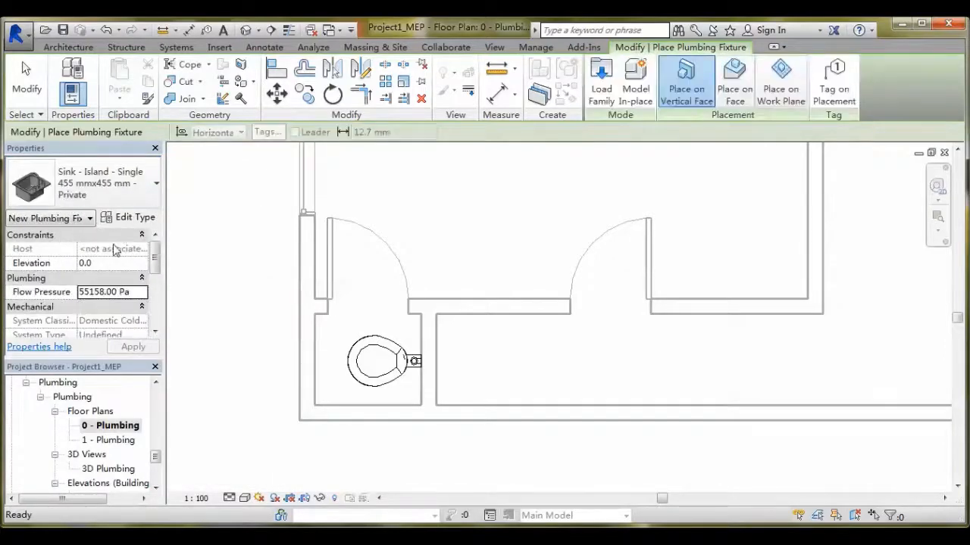
pyautogui.scroll(-3, 272, 180)
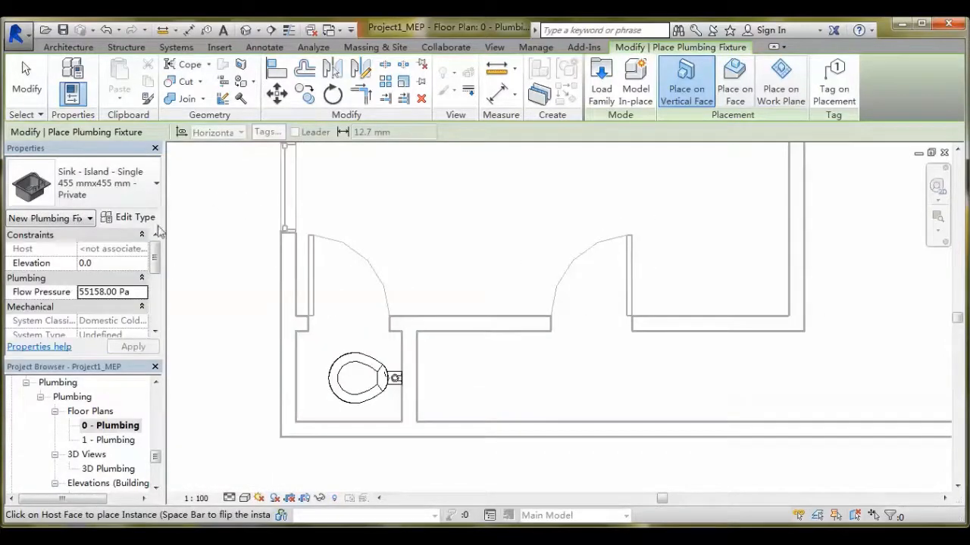
pyautogui.scroll(1, 668, 150)
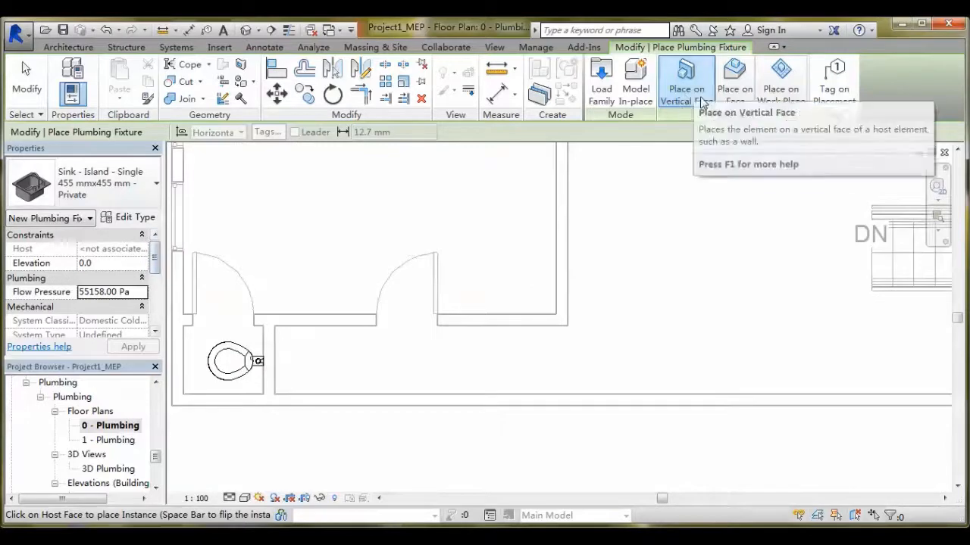
pyautogui.click(682, 90)
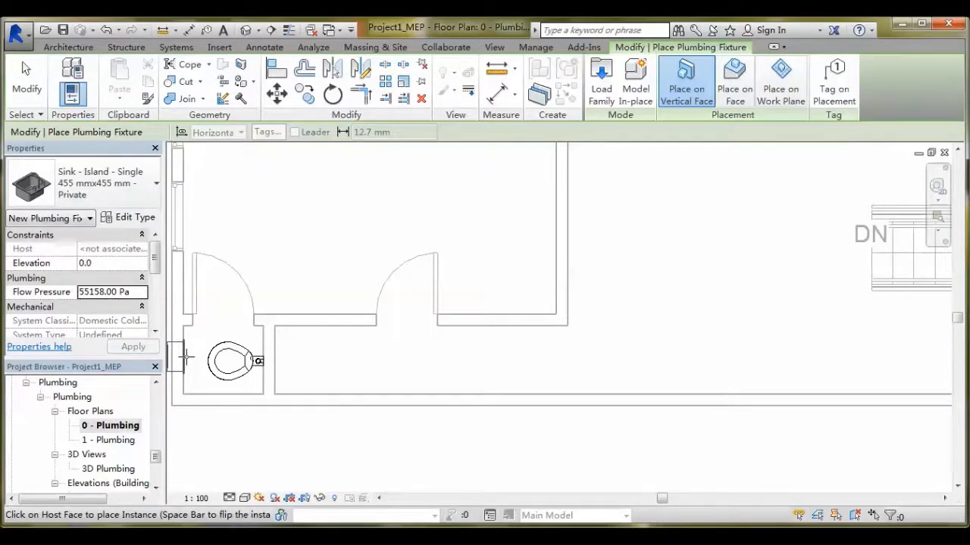
pyautogui.click(185, 356)
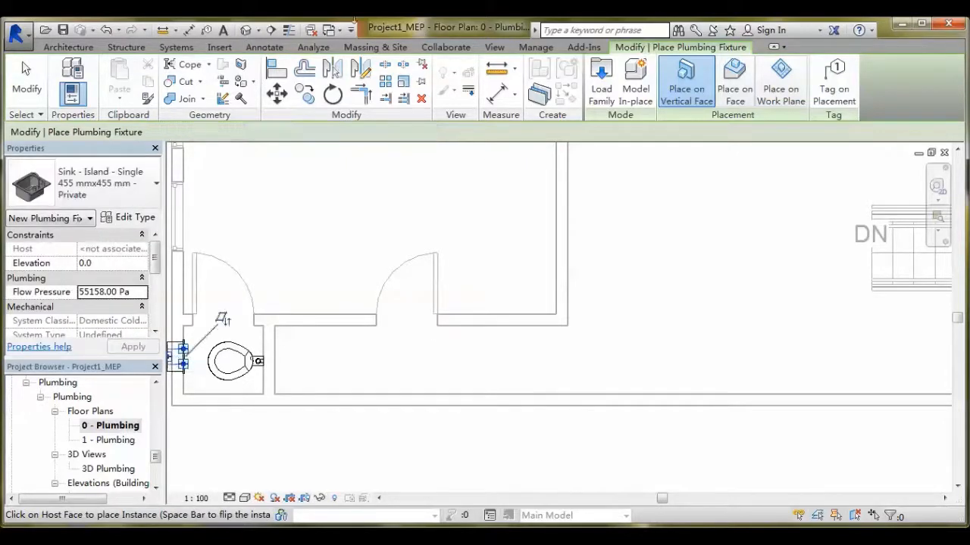
# Step: Inspect the sink and water closet in the 3D view and return to the 0 - Plumbing floor plan
pyautogui.click(246, 31)
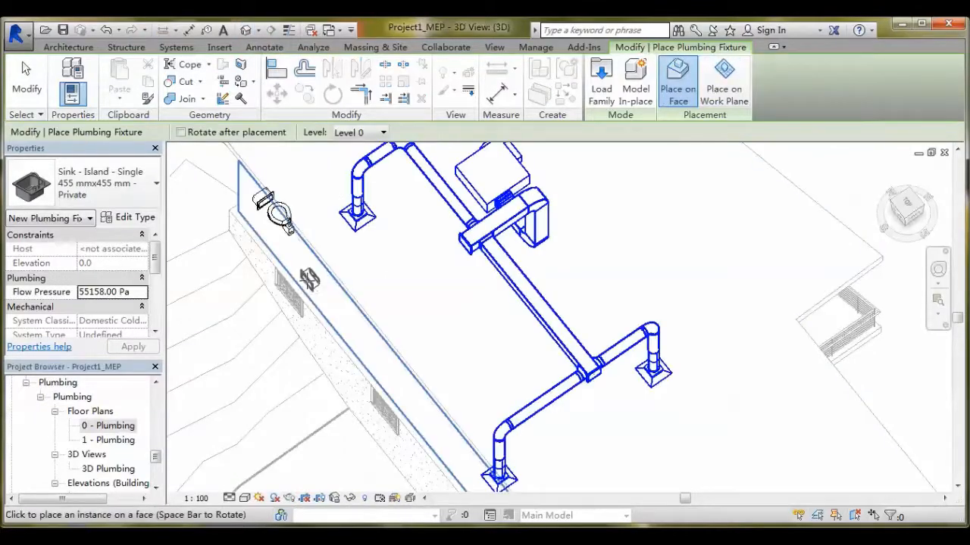
pyautogui.keyDown('shift'); pyautogui.moveTo(364, 331); pyautogui.dragTo(498, 207, button='middle'); pyautogui.keyUp('shift')
pyautogui.keyDown('shift'); pyautogui.moveTo(342, 310); pyautogui.dragTo(355, 118, button='middle'); pyautogui.keyUp('shift')
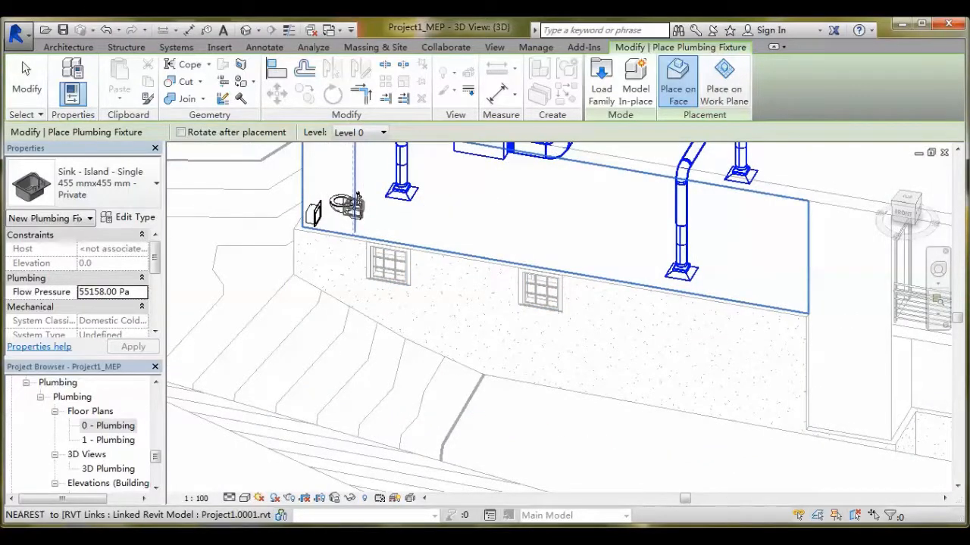
pyautogui.click(358, 195)
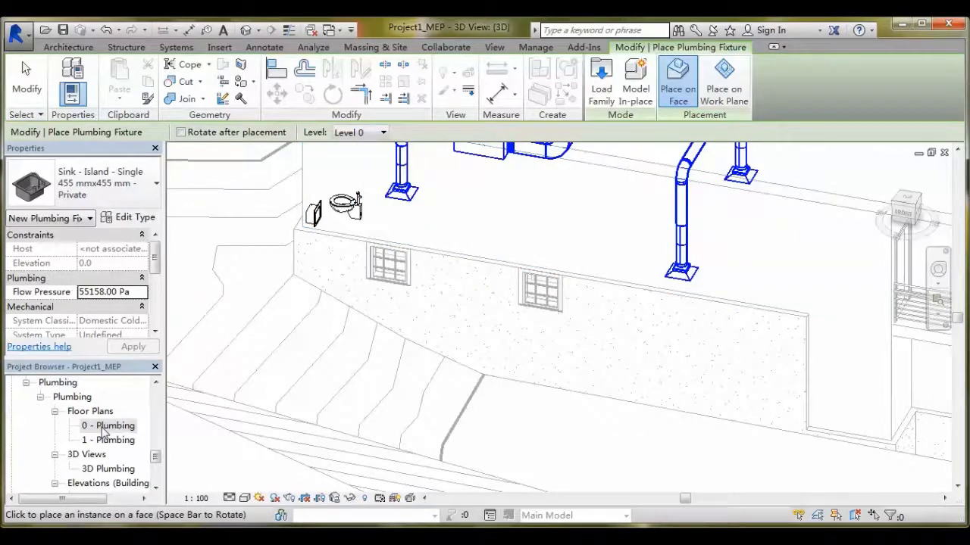
pyautogui.doubleClick(106, 427)
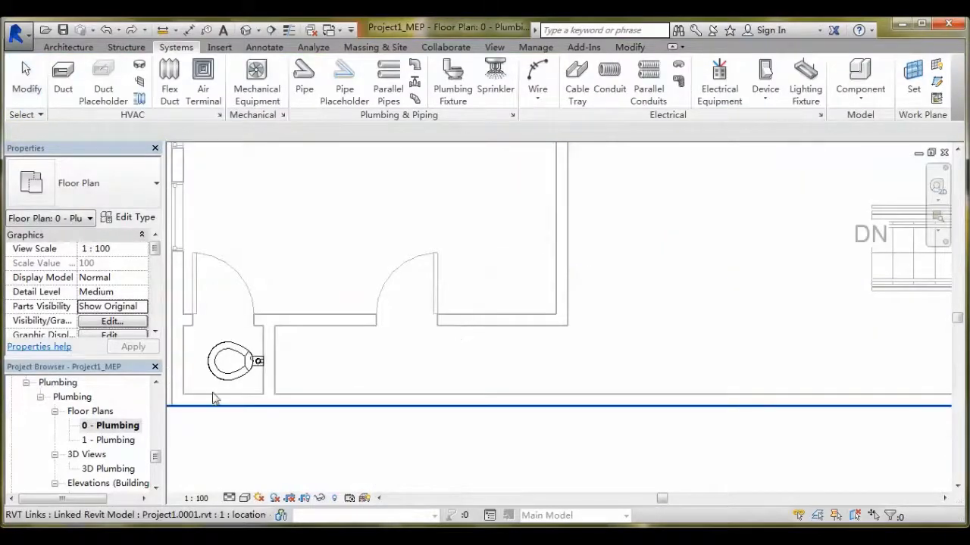
# Step: Load the plumbing fixture family Sink-Bathroom-Kohler-Pinoir-2035-8 from the mechanical folder inside revit_tutorial on the desktop
pyautogui.moveTo(296, 371); pyautogui.dragTo(464, 380, button='middle')
pyautogui.scroll(-1, 466, 373)
pyautogui.scroll(3, 467, 363)
pyautogui.scroll(-1, 422, 365)
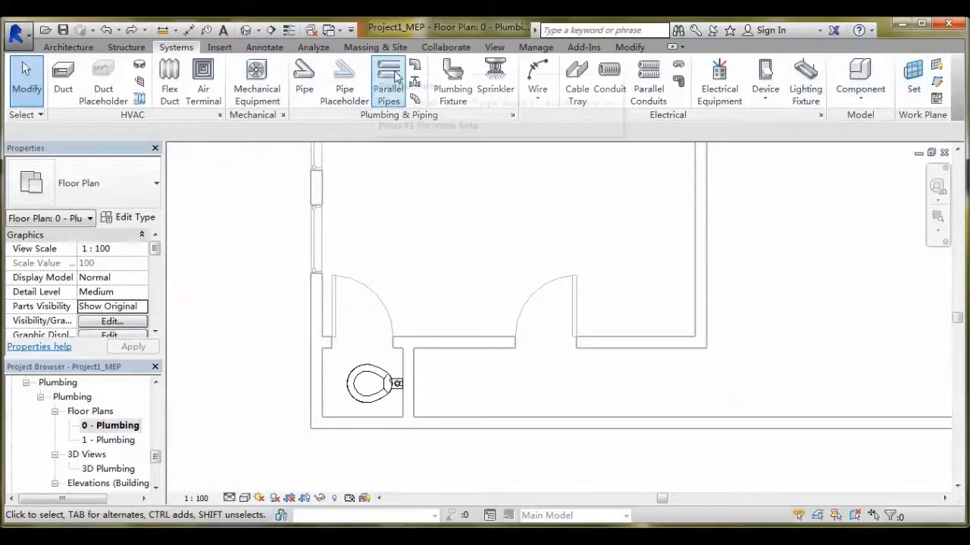
pyautogui.click(453, 75)
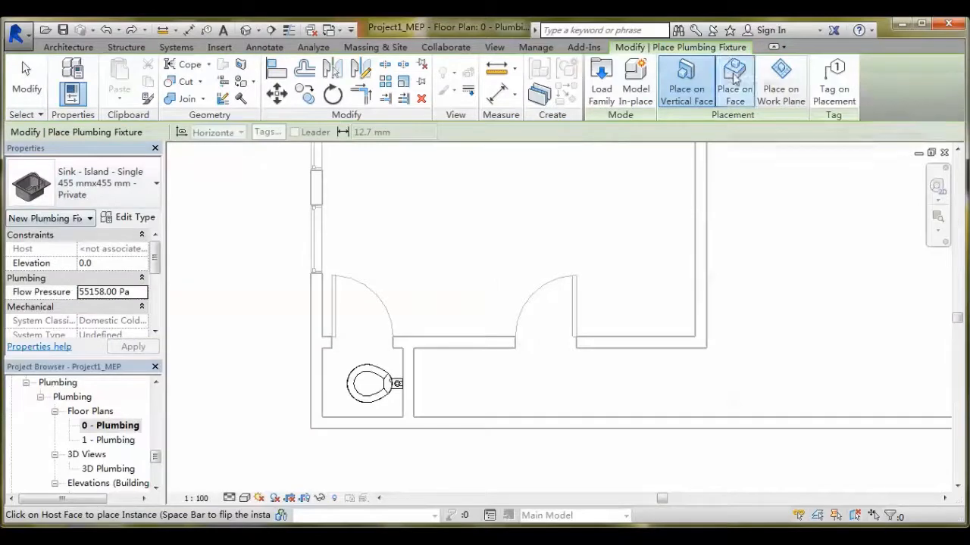
pyautogui.click(602, 90)
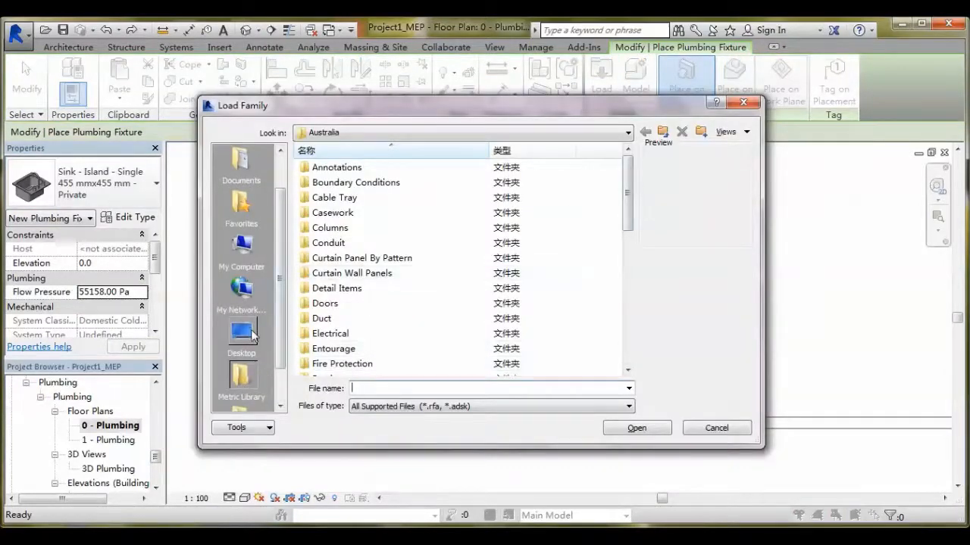
pyautogui.click(243, 333)
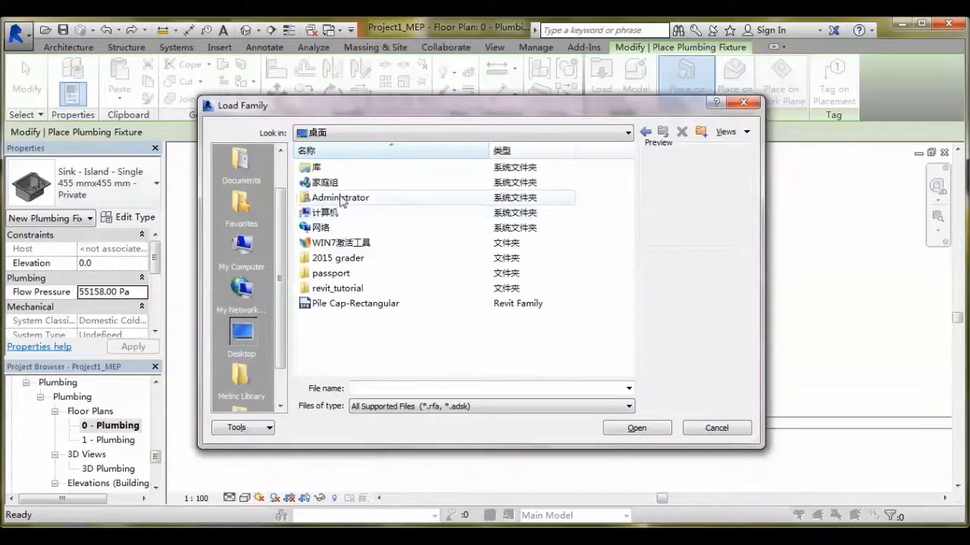
pyautogui.doubleClick(360, 288)
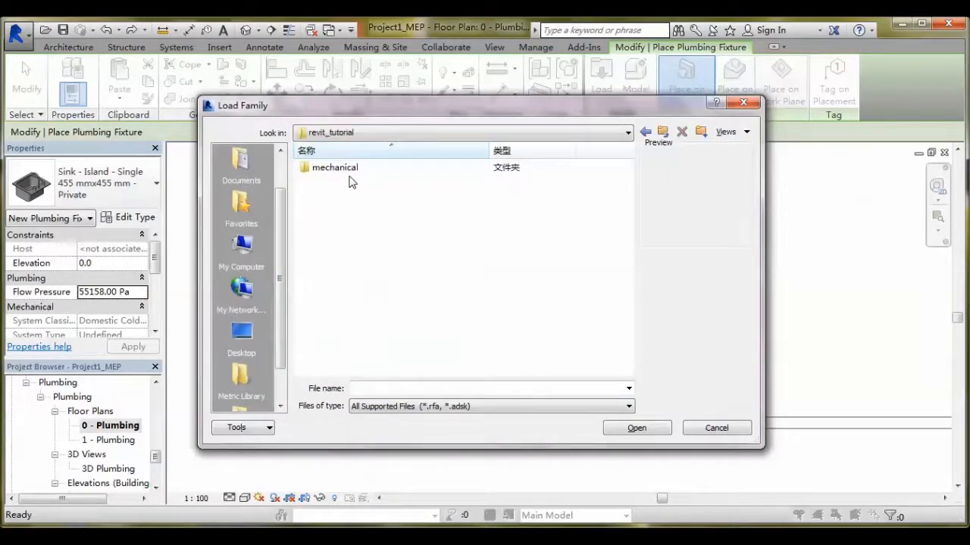
pyautogui.doubleClick(351, 169)
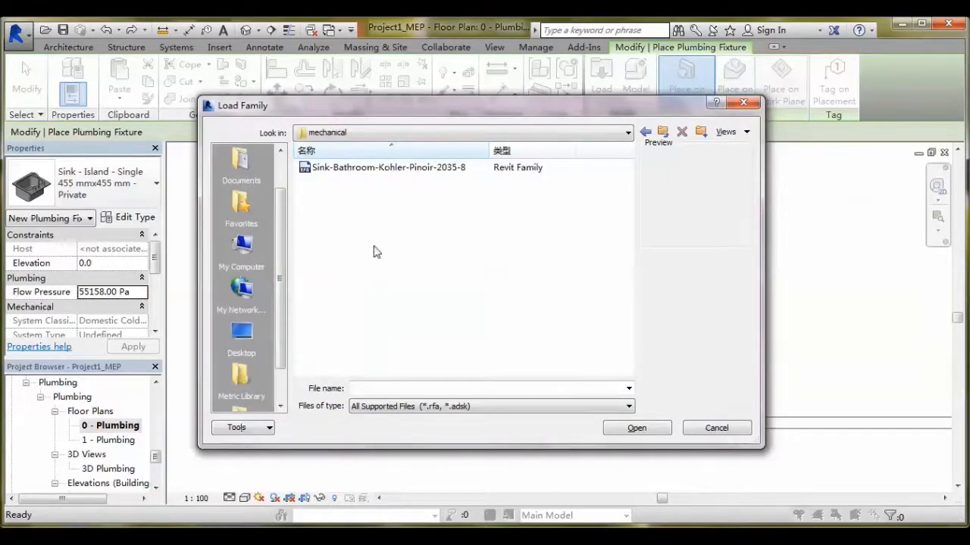
pyautogui.click(405, 171)
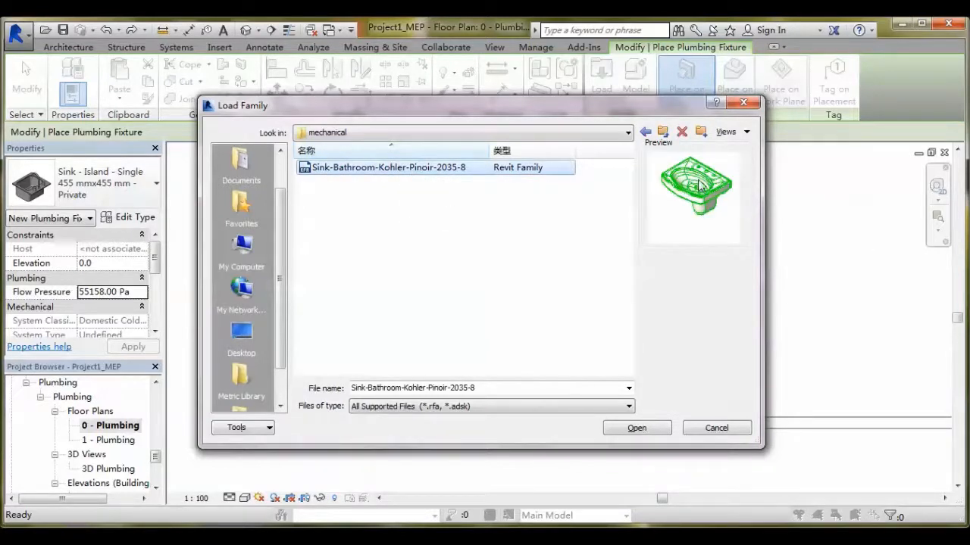
pyautogui.click(637, 428)
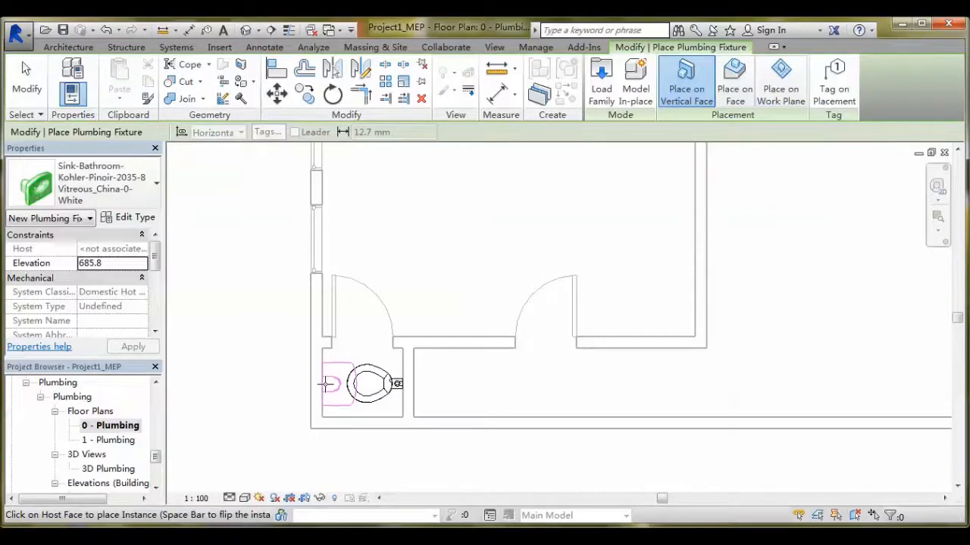
# Step: Place the Kohler bathroom sink on the outer wall face opposite the water closet, check it in 3D, and return to 0 - Plumbing
pyautogui.click(327, 384)
pyautogui.click(246, 29)
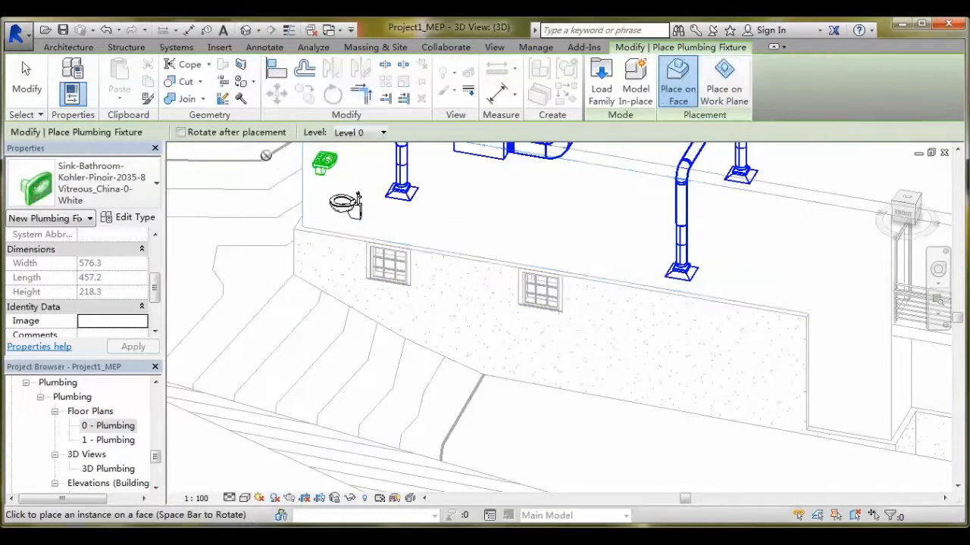
pyautogui.press('Escape')
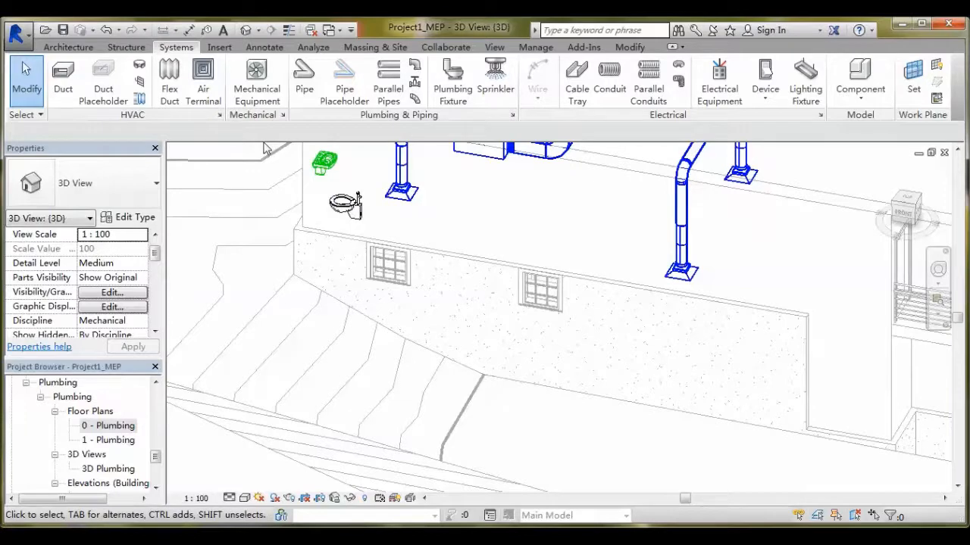
pyautogui.doubleClick(109, 426)
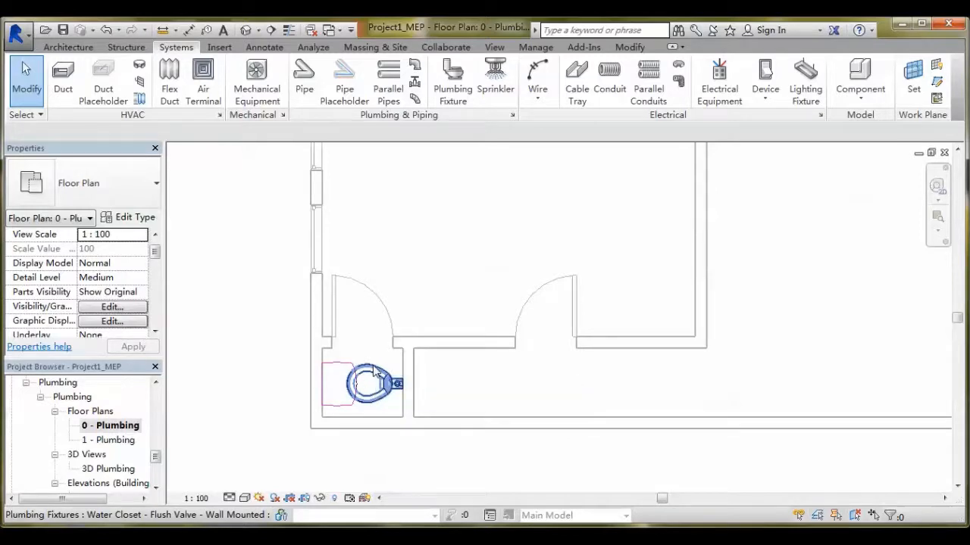
# Step: Create a Sanitary piping system from the water closet and assign the Kohler sink as its equipment
pyautogui.click(375, 372)
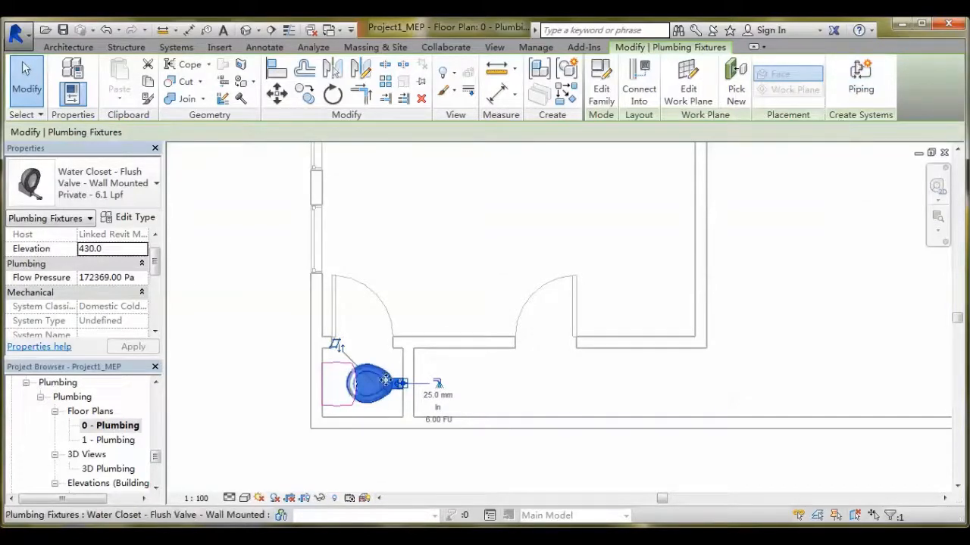
pyautogui.click(862, 80)
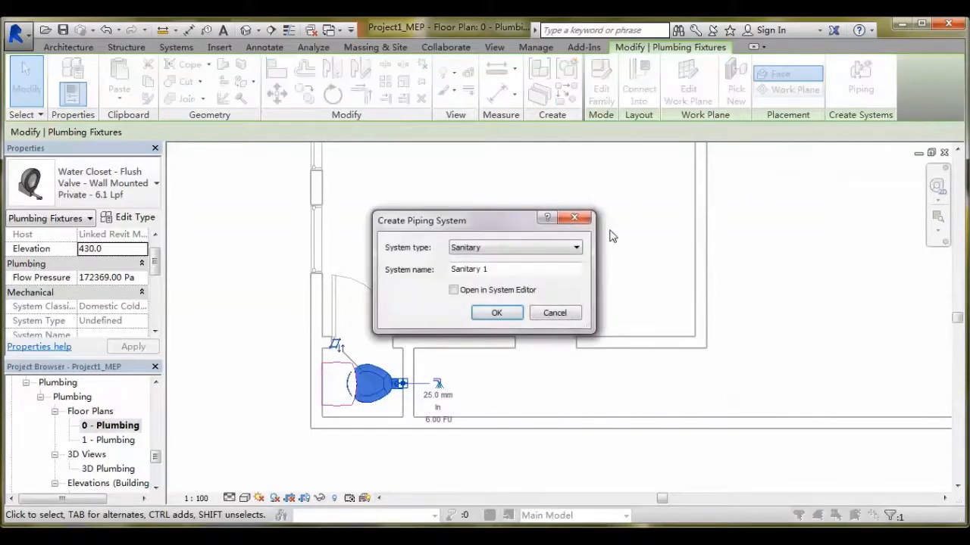
pyautogui.click(497, 312)
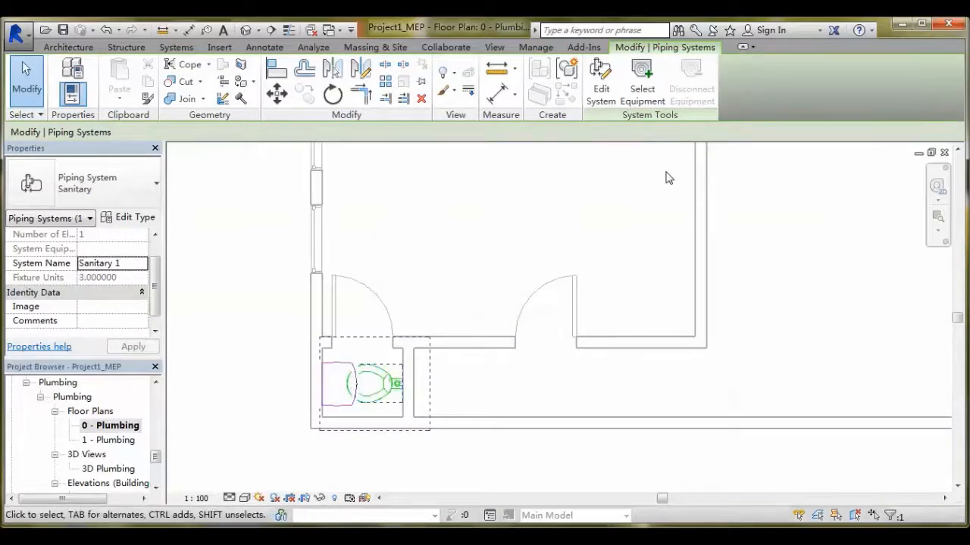
pyautogui.click(642, 76)
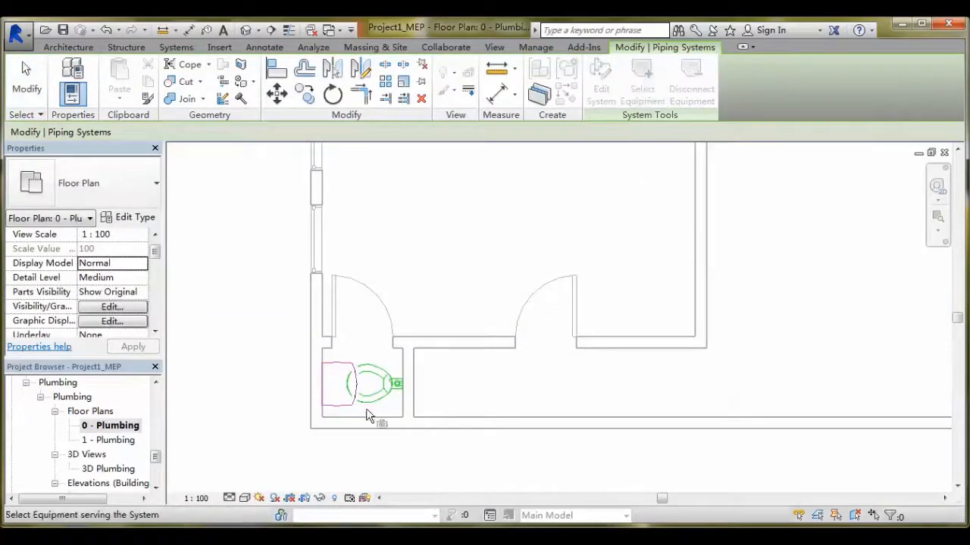
pyautogui.click(372, 383)
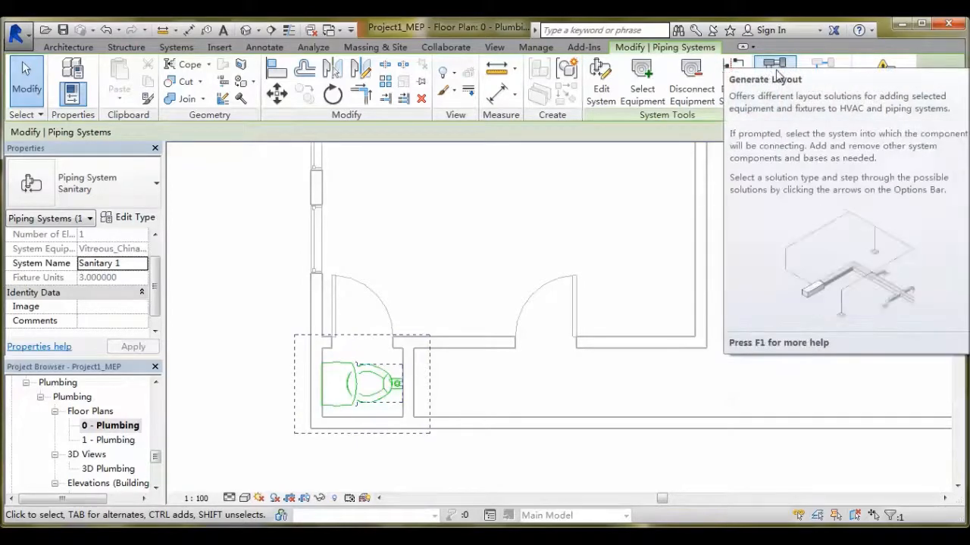
# Step: Generate the sanitary pipe layout between the sink and water closet using the first Network solution
pyautogui.click(773, 68)
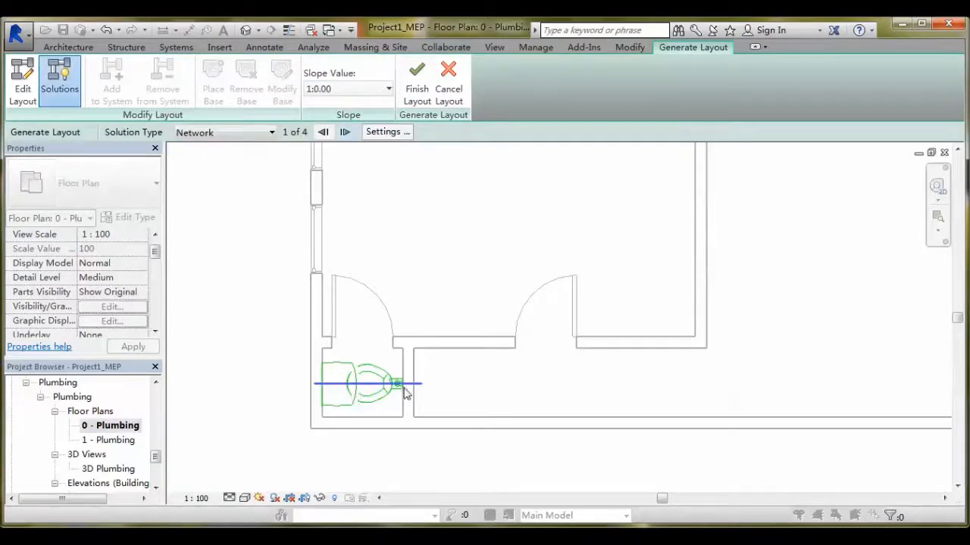
pyautogui.click(417, 83)
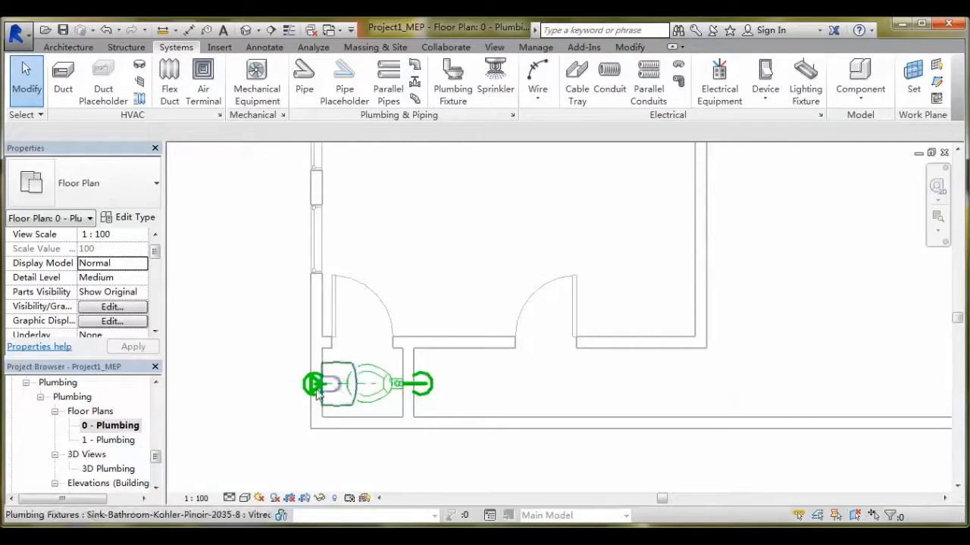
pyautogui.scroll(3, 458, 393)
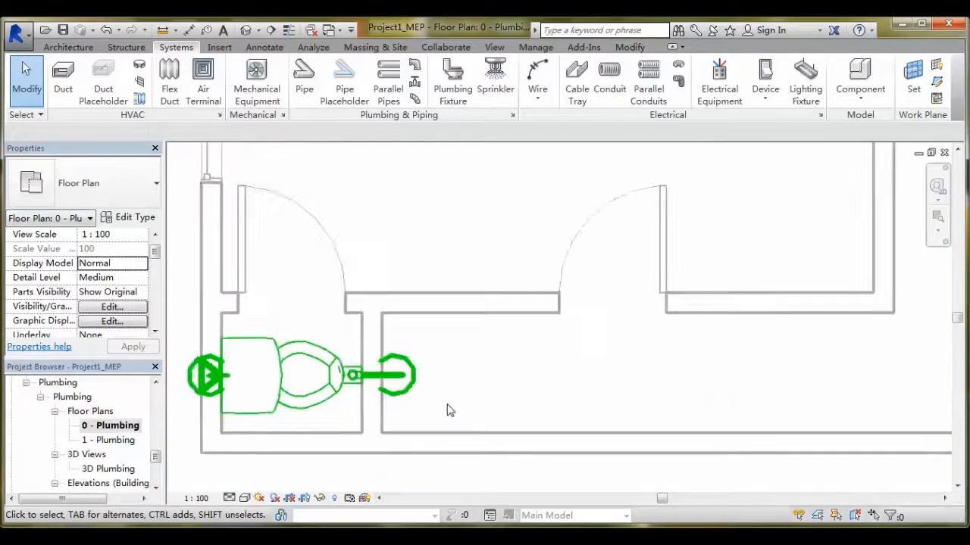
pyautogui.moveTo(448, 411); pyautogui.dragTo(620, 340, button='middle')
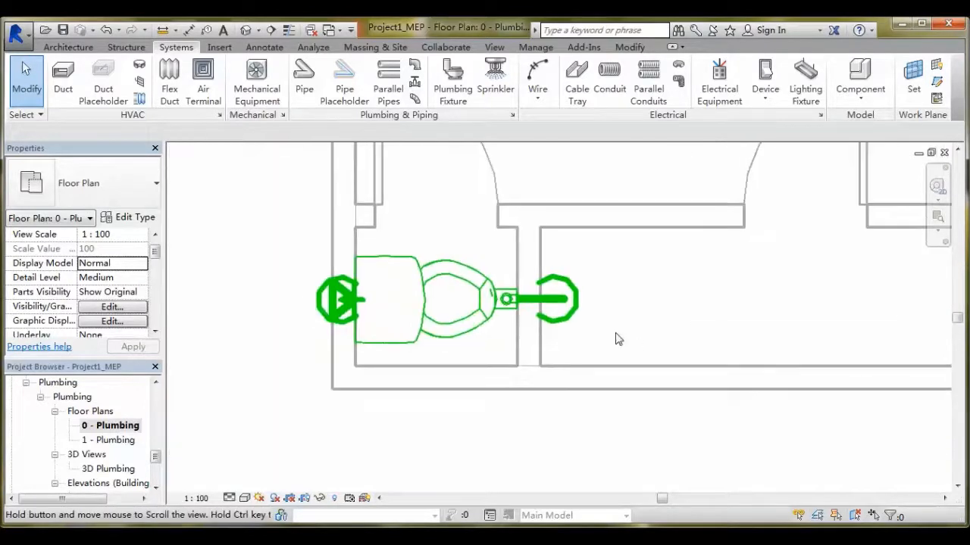
# Step: Inspect the sanitary piping between the two fixtures in the 3D view and return to the 0 - Plumbing floor plan
pyautogui.click(245, 31)
pyautogui.moveTo(412, 288); pyautogui.dragTo(496, 322, button='middle')
pyautogui.keyDown('shift'); pyautogui.moveTo(413, 277); pyautogui.dragTo(428, 390, button='middle'); pyautogui.keyUp('shift')
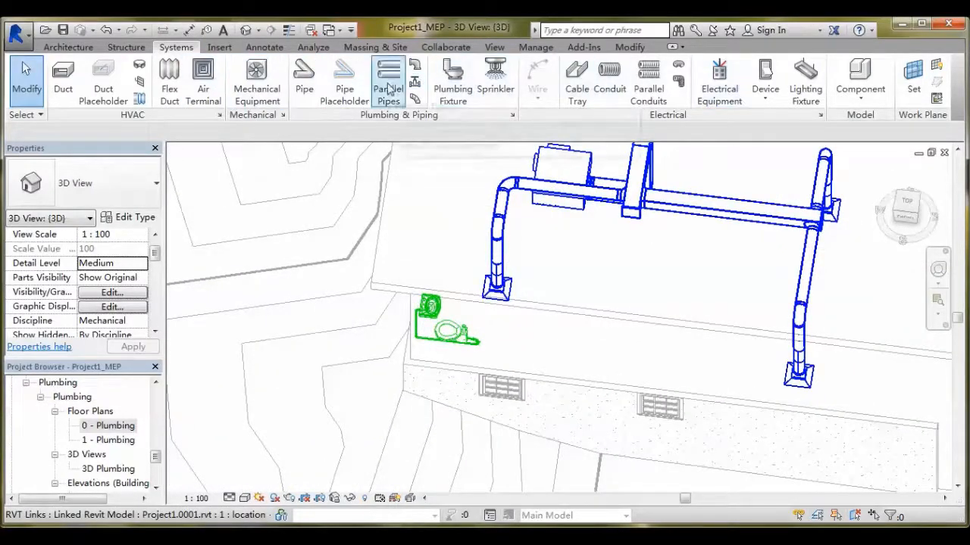
pyautogui.doubleClick(107, 425)
pyautogui.scroll(3, 411, 313)
pyautogui.scroll(-3, 400, 243)
pyautogui.scroll(-1, 489, 225)
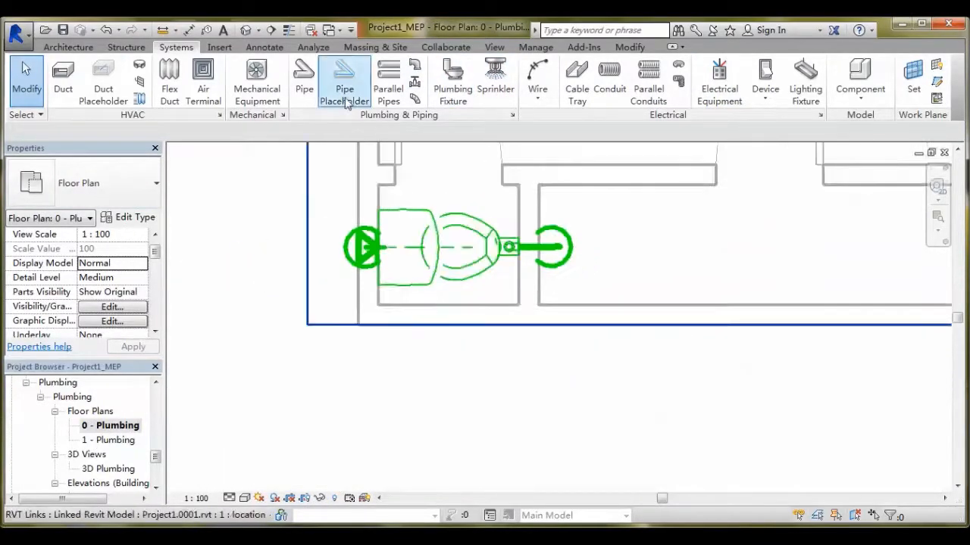
pyautogui.click(264, 47)
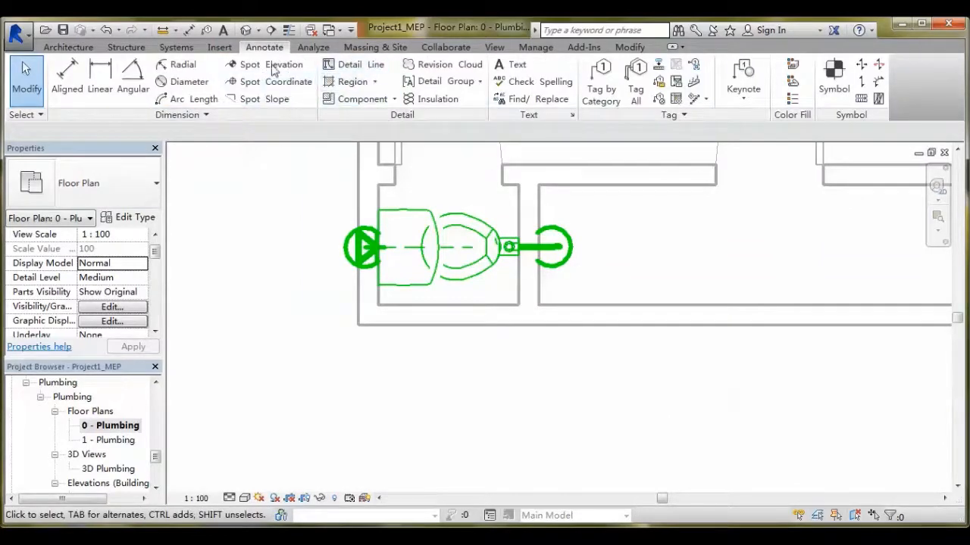
pyautogui.click(315, 49)
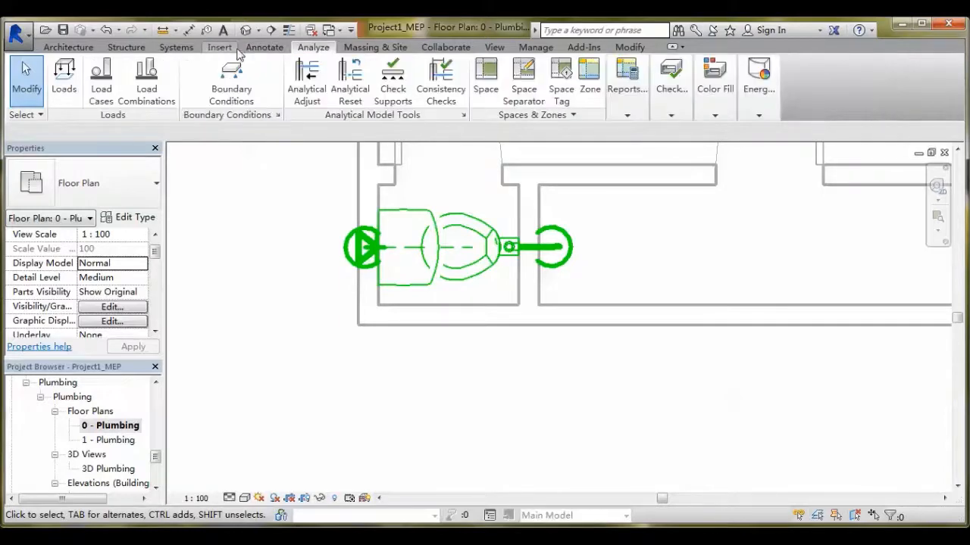
pyautogui.click(220, 47)
pyautogui.click(264, 47)
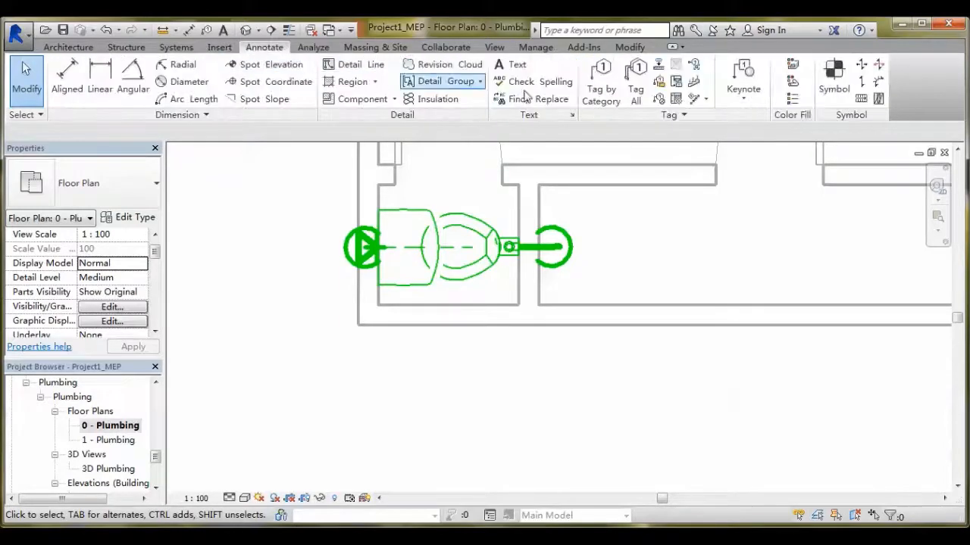
pyautogui.click(178, 47)
pyautogui.click(69, 47)
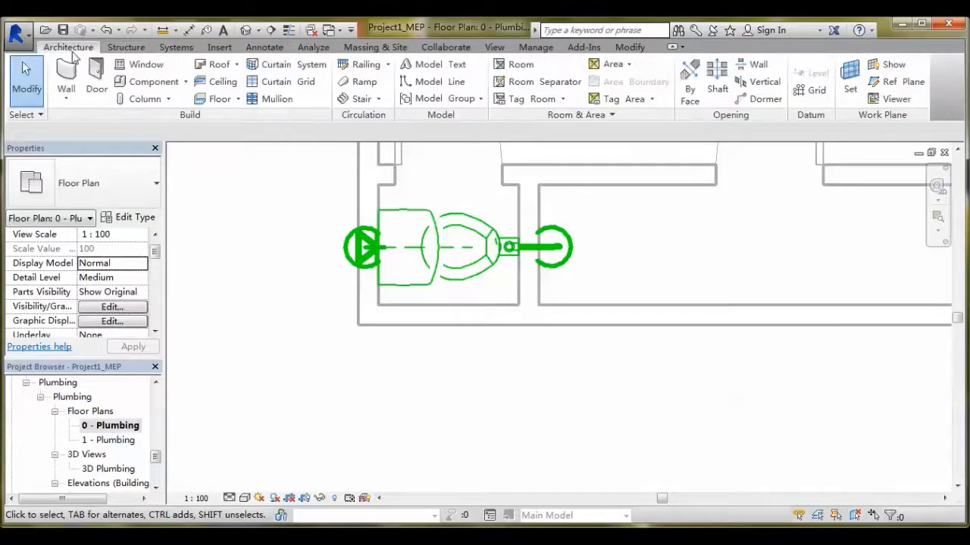
pyautogui.click(174, 47)
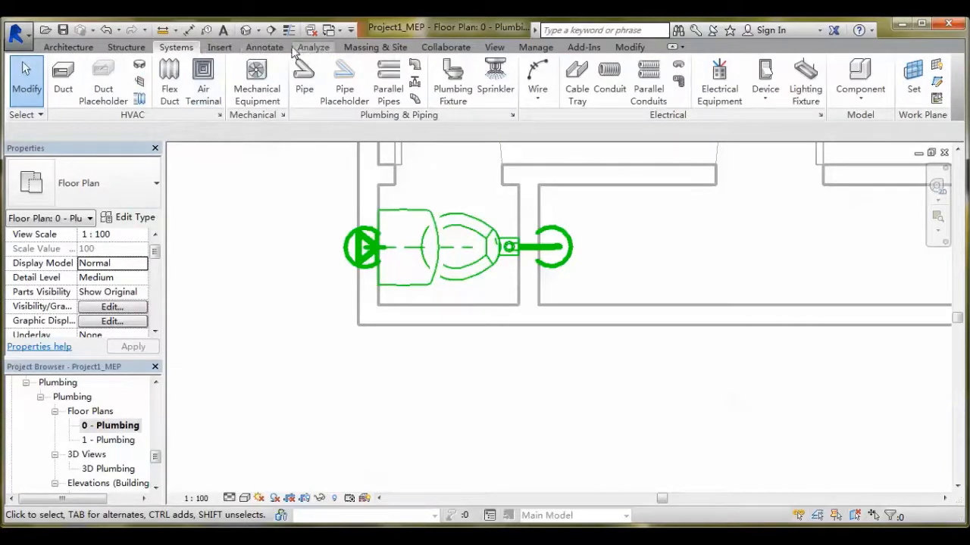
# Step: Turn on Thin Lines for the plumbing floor plan so the pipes and fixtures display with single-width lines
pyautogui.click(265, 48)
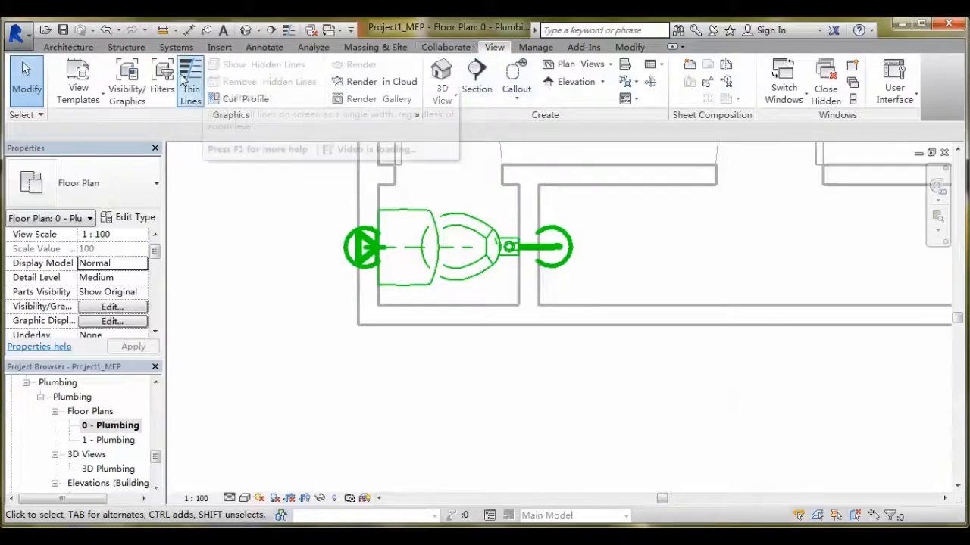
pyautogui.click(190, 79)
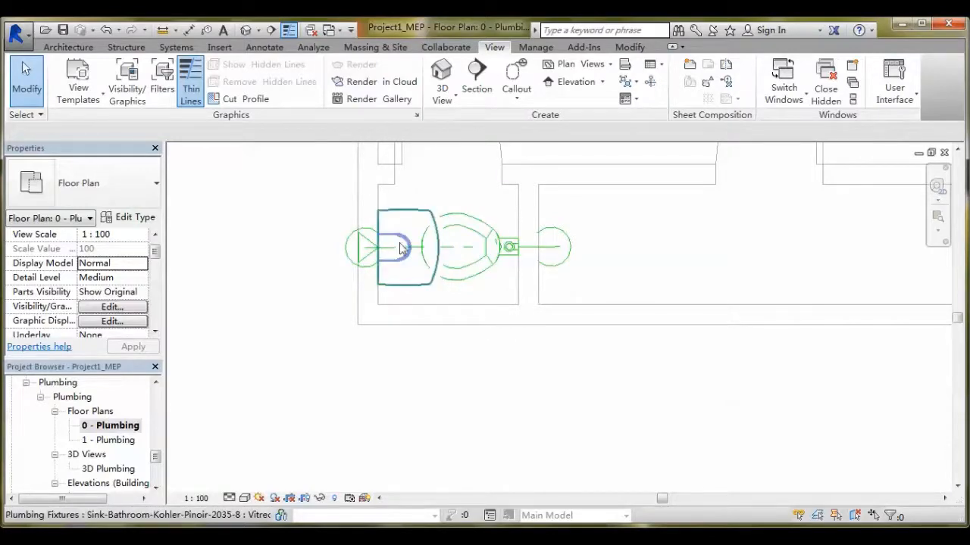
pyautogui.scroll(2, 394, 248)
pyautogui.scroll(4, 394, 247)
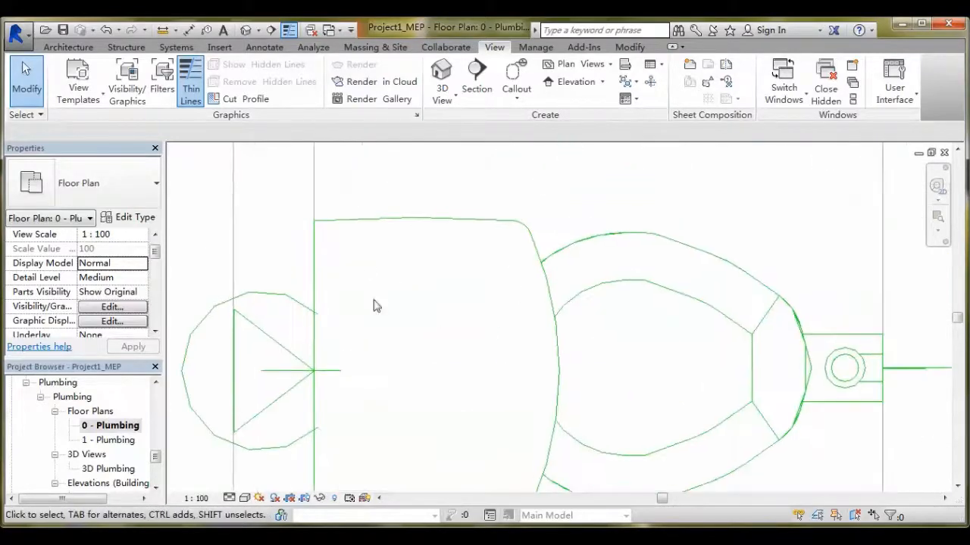
# Step: Draw a 20 mm Plastic pipe from the Kohler sink's cold water connector into the wall, turning 90° along it
pyautogui.click(381, 317)
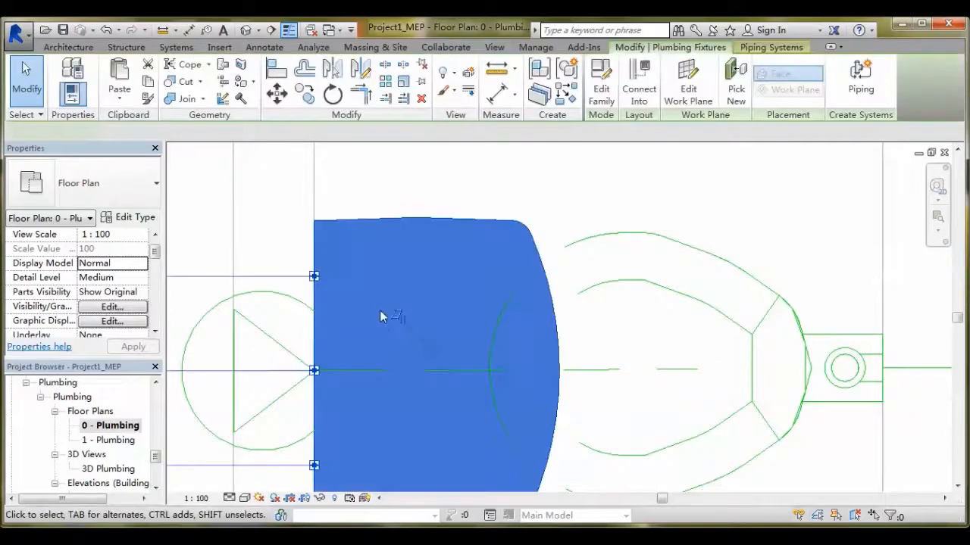
pyautogui.moveTo(373, 350); pyautogui.dragTo(606, 262, button='middle')
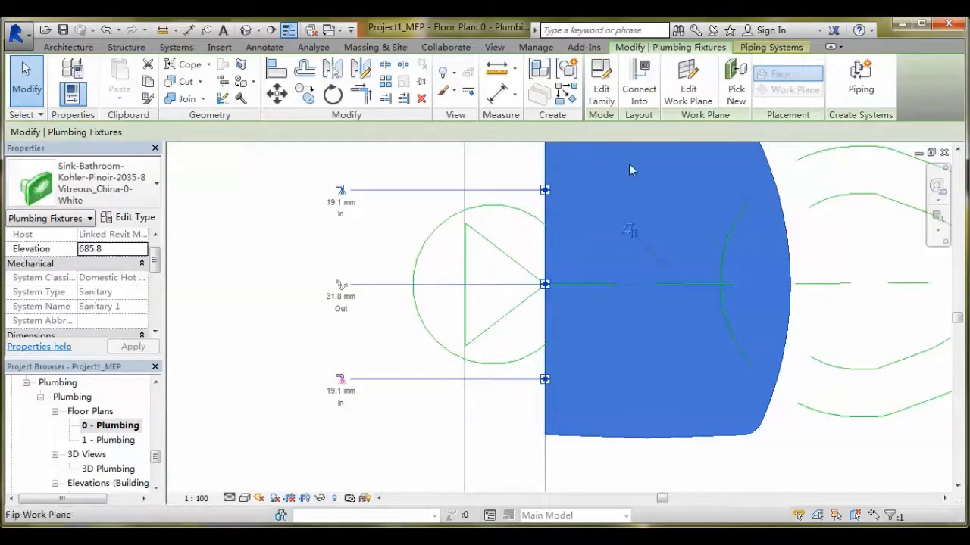
pyautogui.rightClick(544, 193)
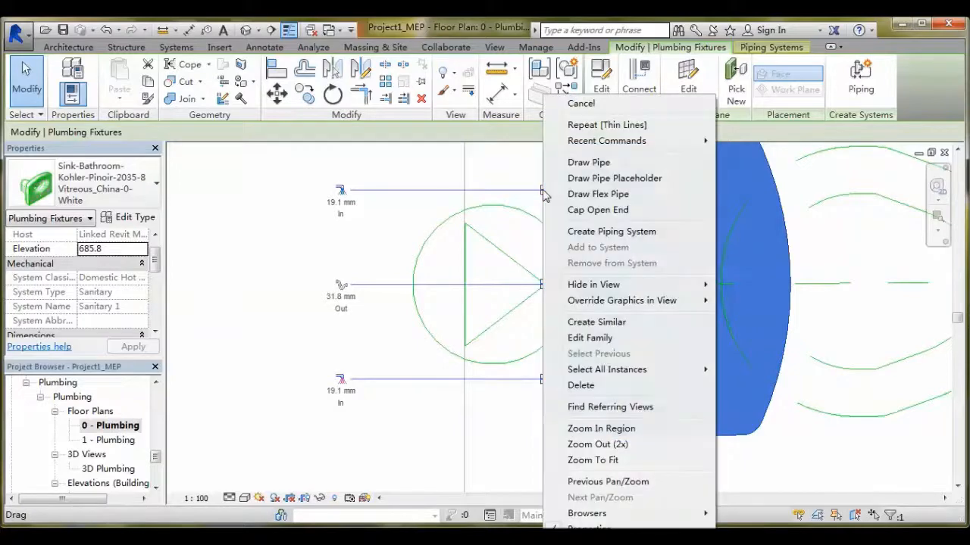
pyautogui.click(593, 167)
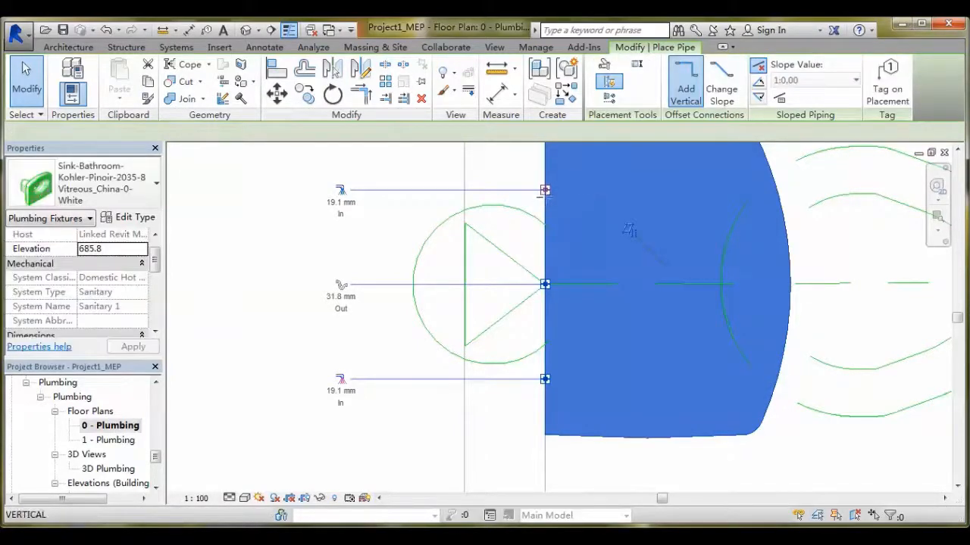
pyautogui.moveTo(599, 224); pyautogui.dragTo(591, 299, button='middle')
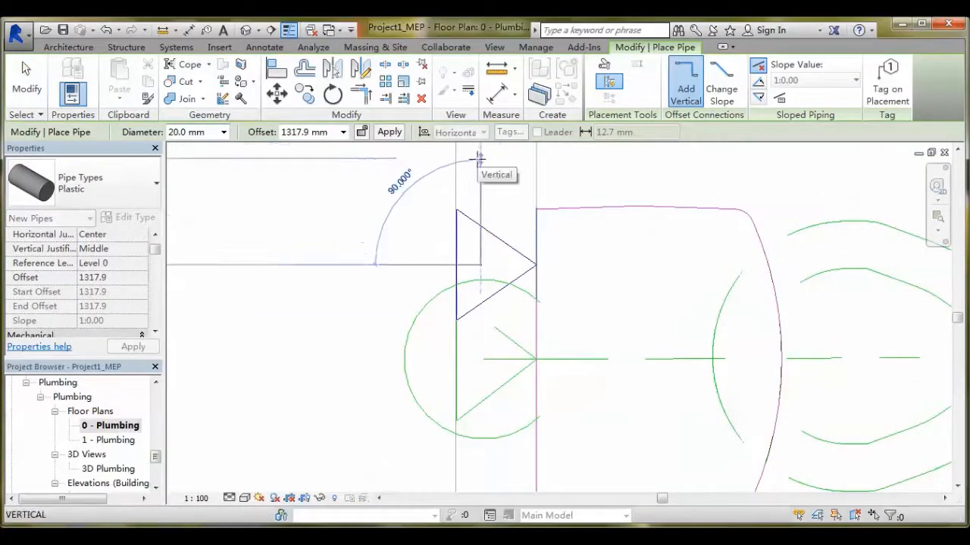
pyautogui.click(479, 160)
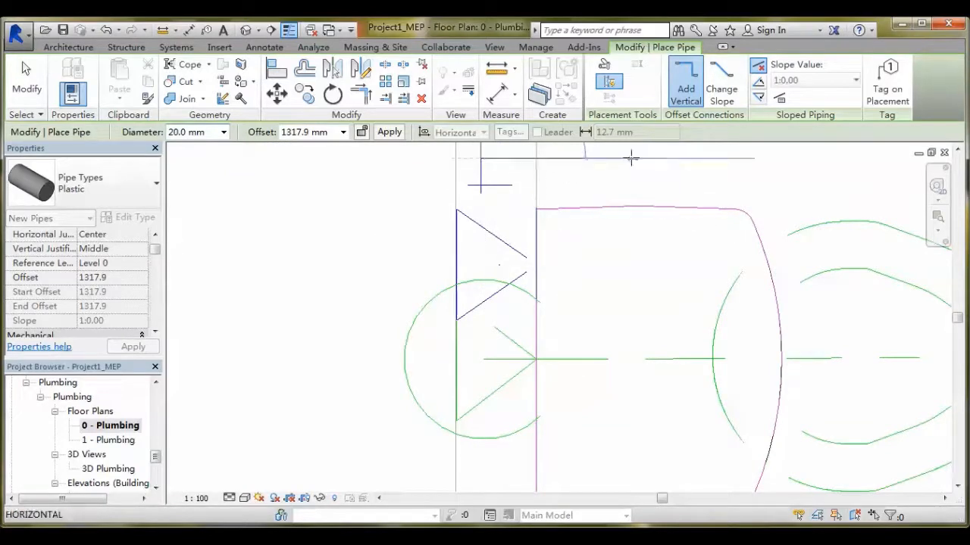
pyautogui.press('Escape')
pyautogui.scroll(2, 552, 252)
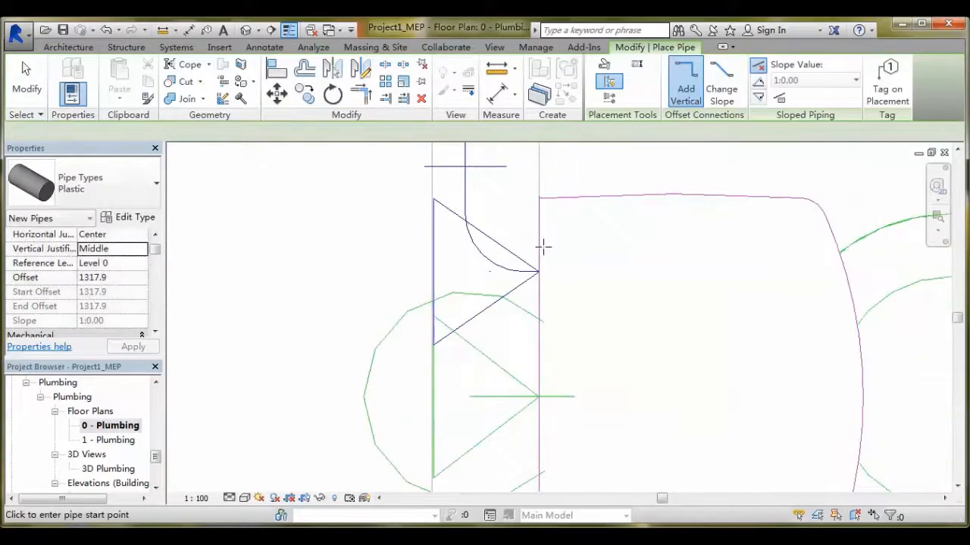
pyautogui.scroll(-3, 560, 262)
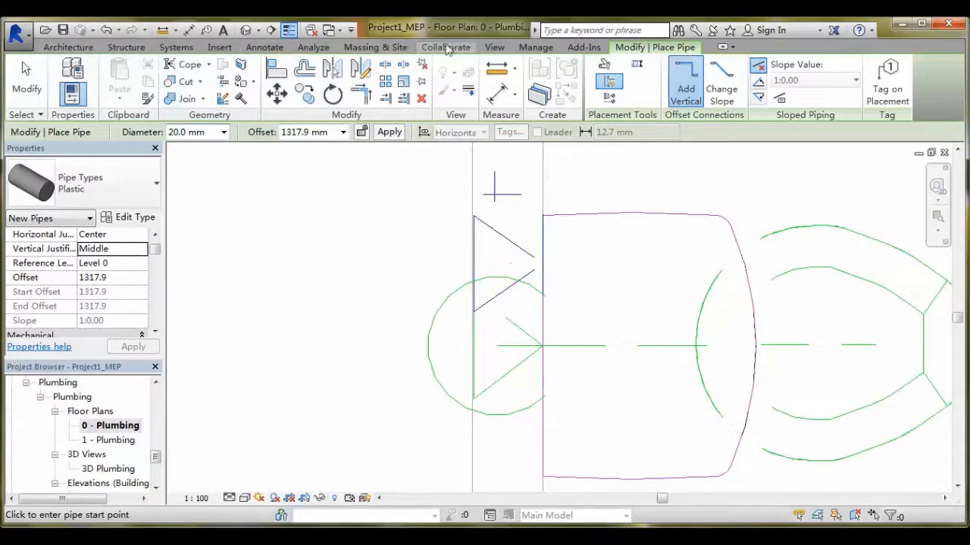
# Step: Compare the plumbing plan with Thin Lines off, and turn Thin Lines back on
pyautogui.click(494, 47)
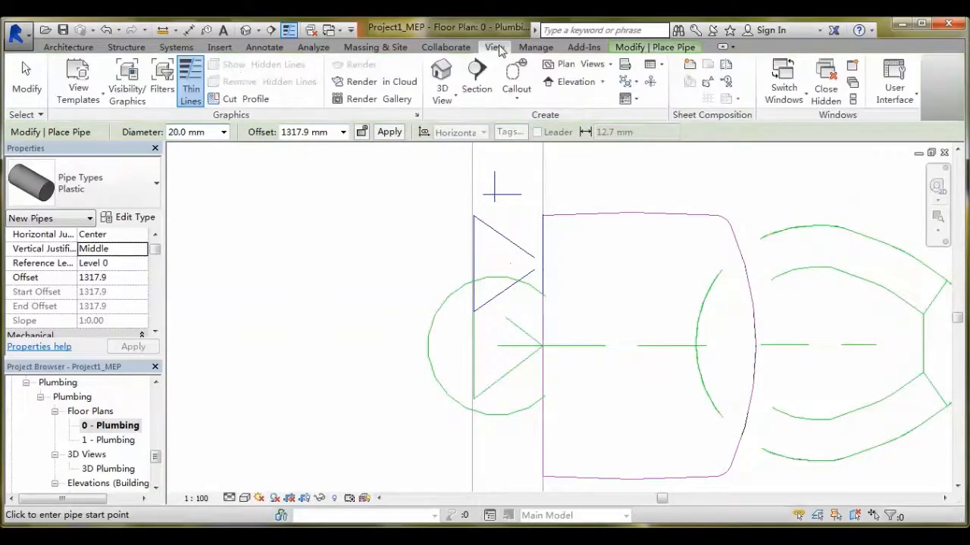
pyautogui.click(190, 82)
pyautogui.scroll(2, 569, 227)
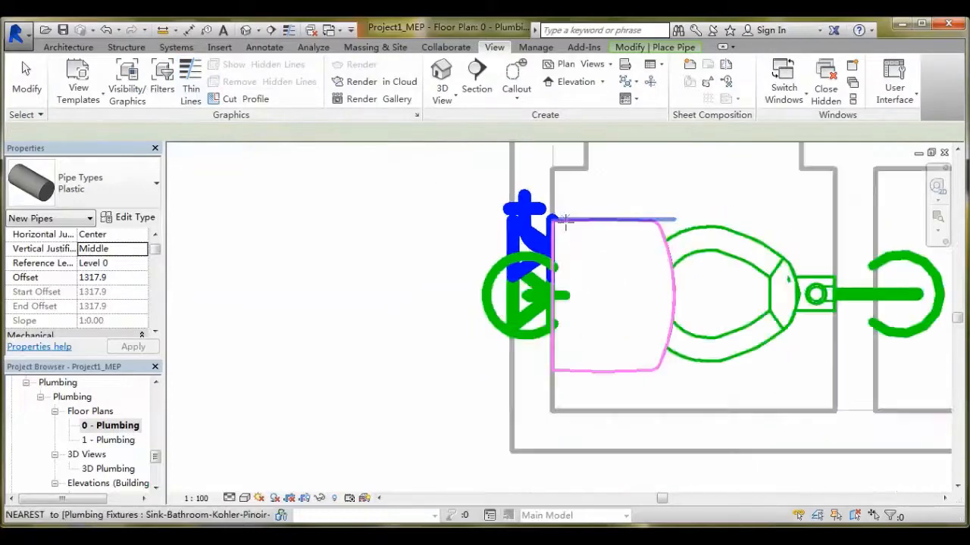
pyautogui.scroll(-2, 565, 221)
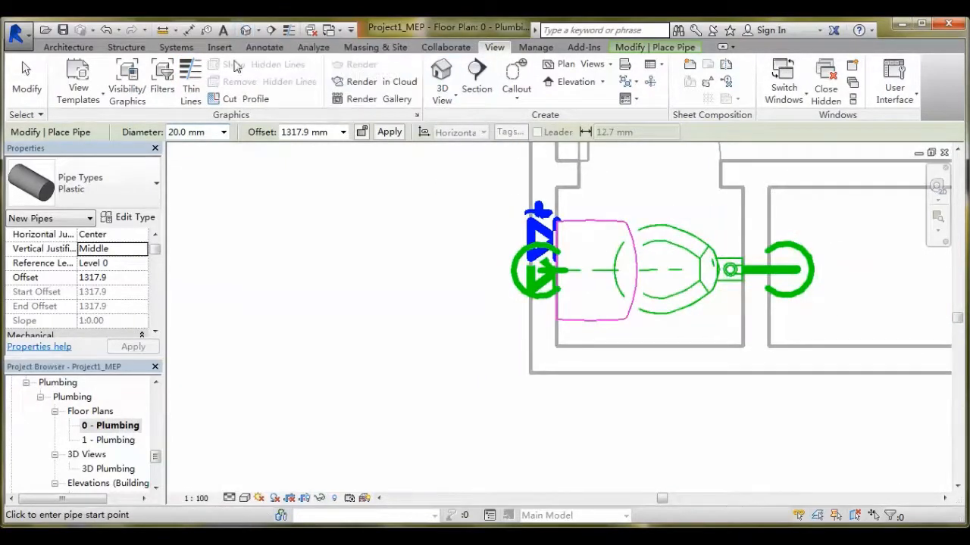
pyautogui.click(191, 83)
# Step: Examine the sink's new pipe in the default 3D view and return to the 0 - Plumbing floor plan
pyautogui.click(244, 31)
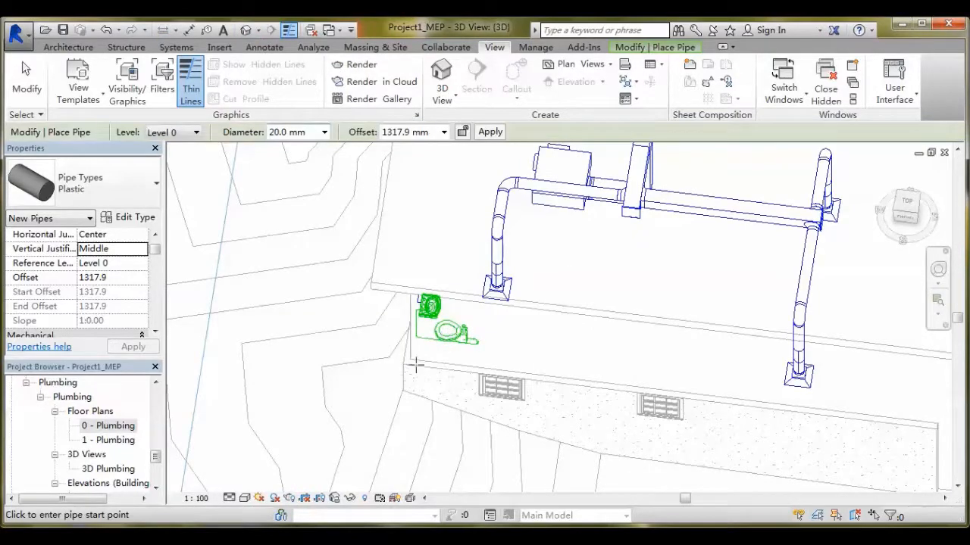
pyautogui.scroll(6, 432, 309)
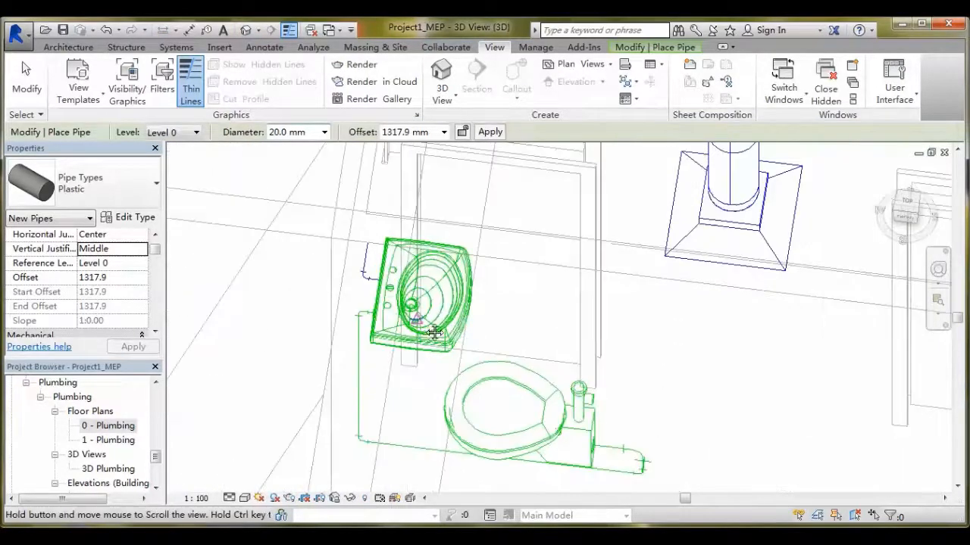
pyautogui.moveTo(530, 335); pyautogui.dragTo(700, 343, button='middle')
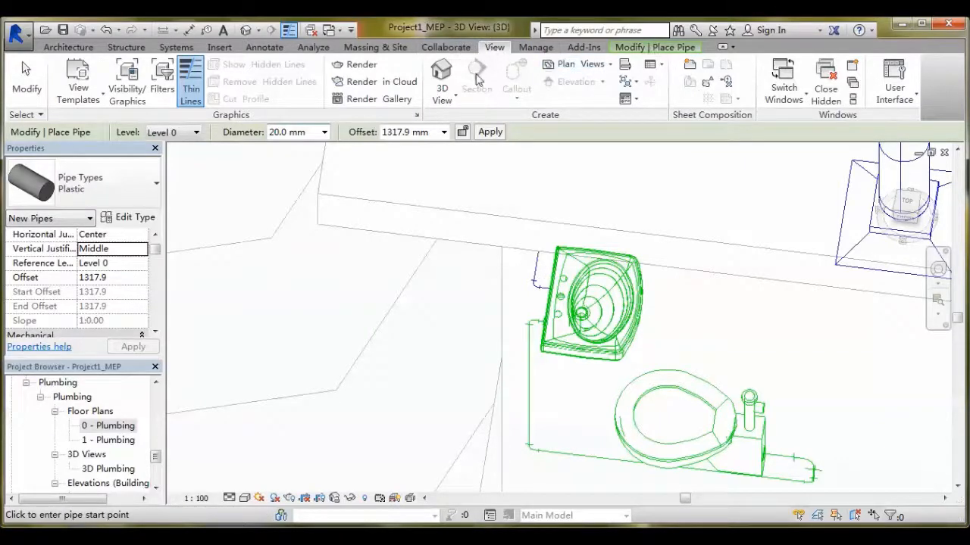
pyautogui.doubleClick(114, 426)
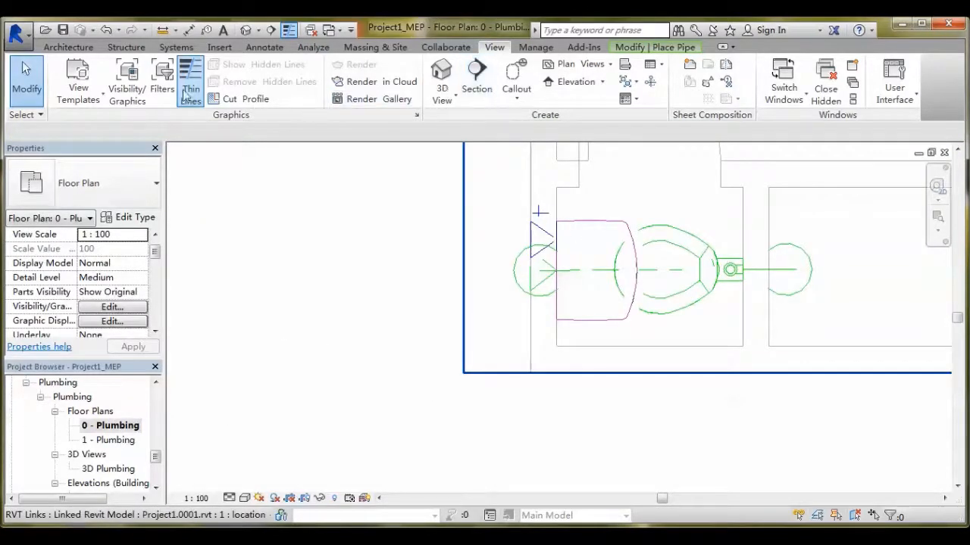
# Step: Draw a 20 mm Plastic pipe from the sink's hot water connector into the wall, turning along it toward the cold water pipe
pyautogui.click(168, 47)
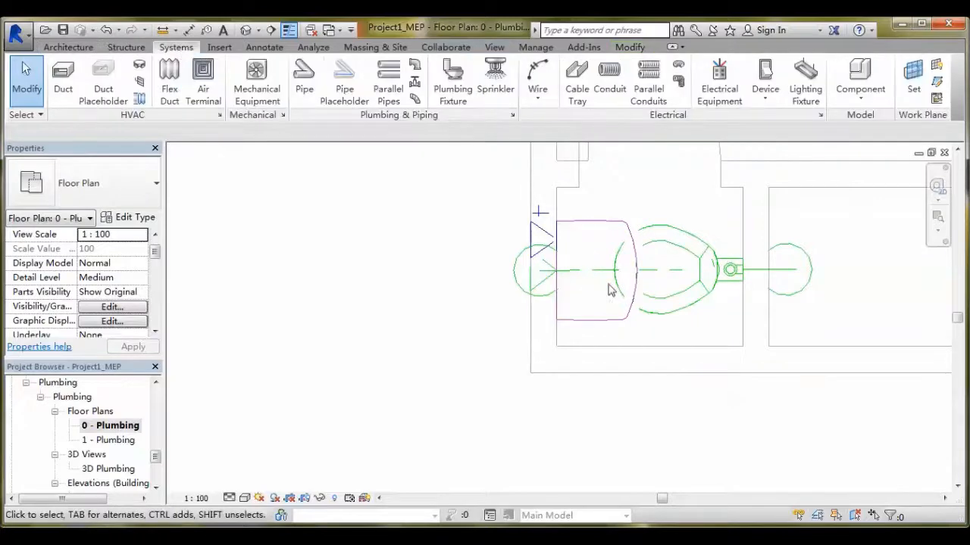
pyautogui.scroll(2, 587, 250)
pyautogui.scroll(2, 525, 234)
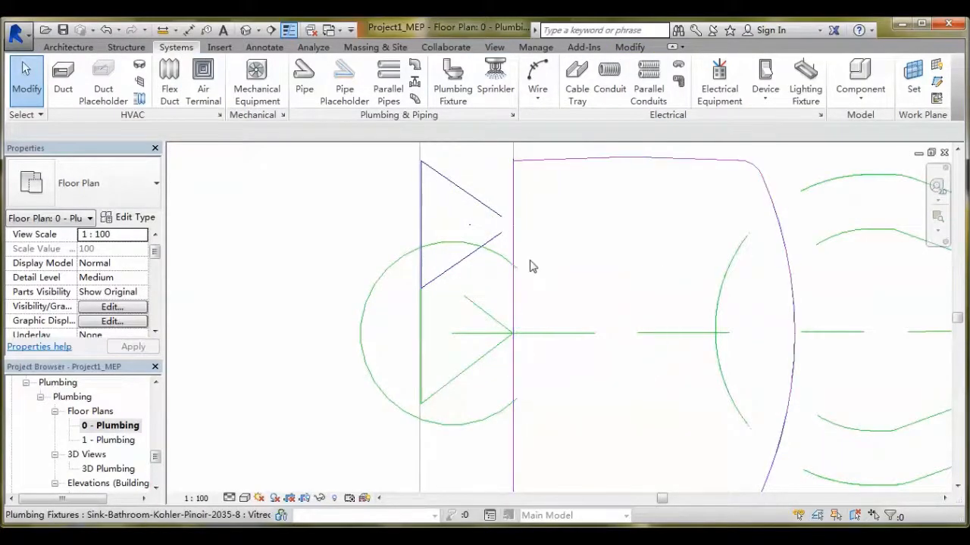
pyautogui.click(568, 164)
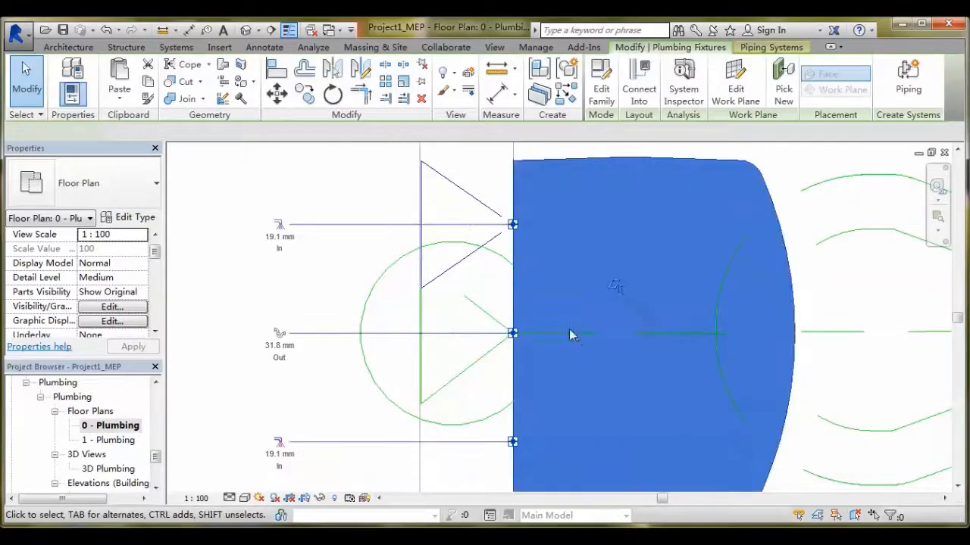
pyautogui.moveTo(568, 328); pyautogui.dragTo(613, 289, button='middle')
pyautogui.rightClick(557, 400)
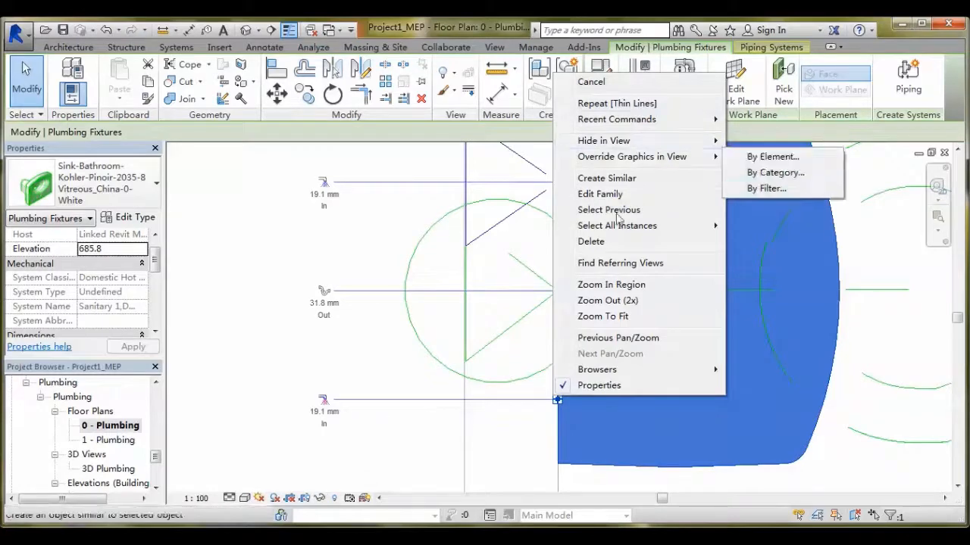
pyautogui.rightClick(558, 402)
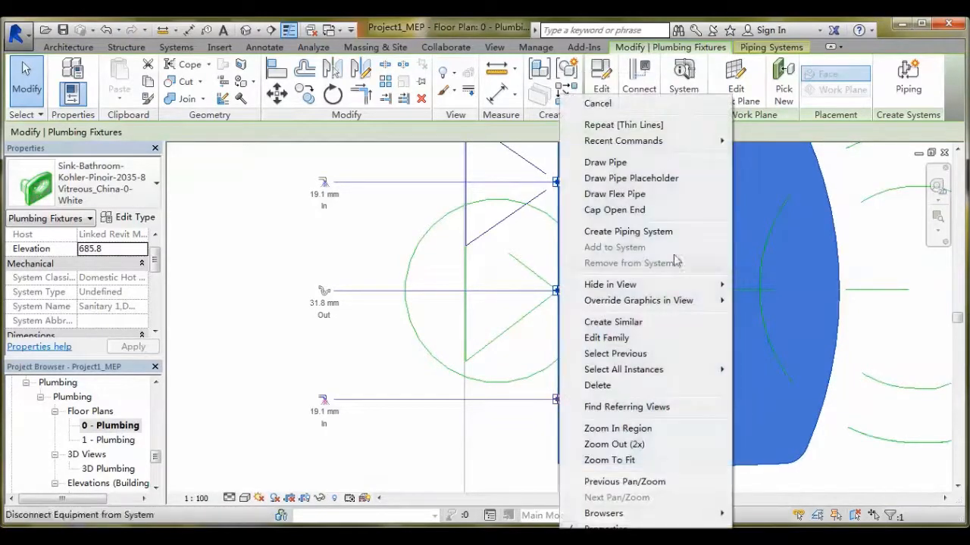
pyautogui.click(606, 162)
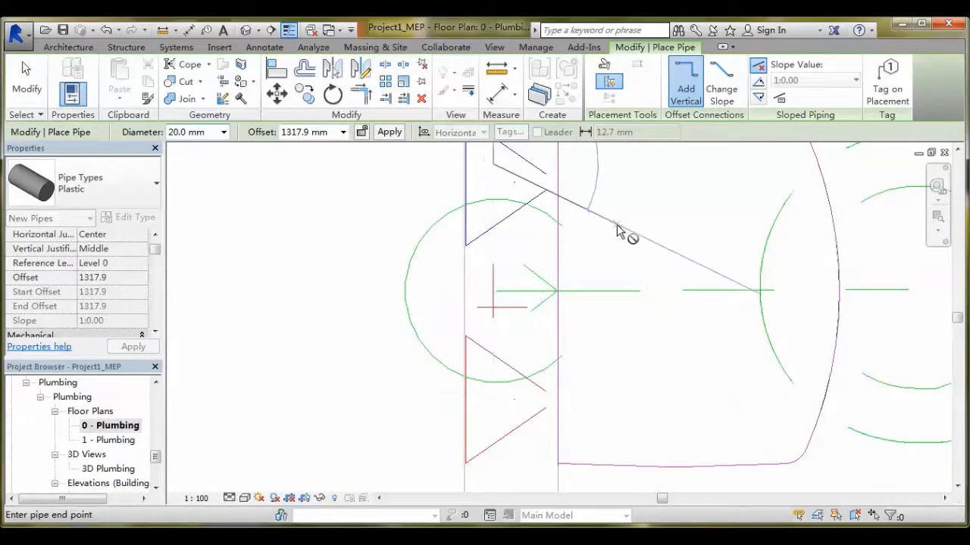
pyautogui.press('Escape')
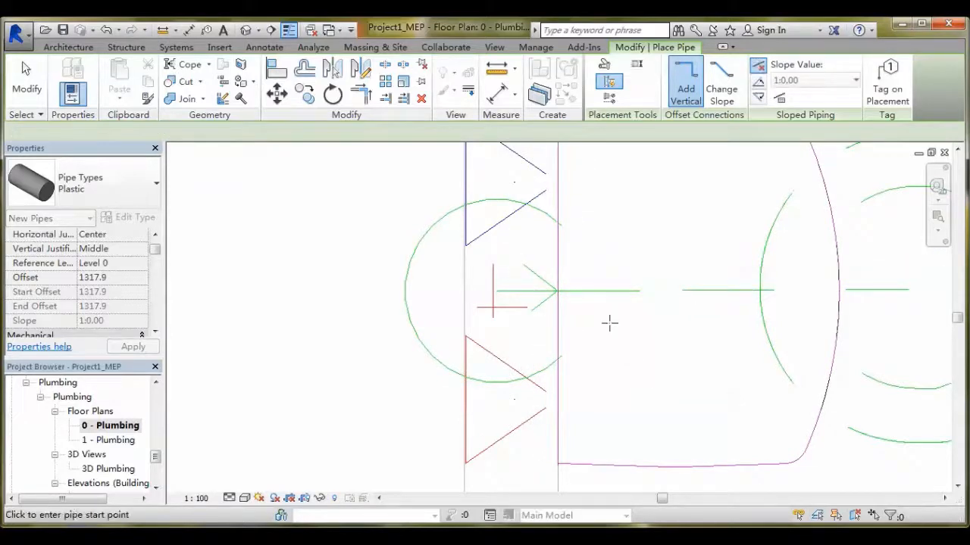
# Step: Review the sink's hot and cold water pipes and the surrounding rooms in the plumbing floor plan
pyautogui.moveTo(608, 324); pyautogui.dragTo(591, 389, button='middle')
pyautogui.scroll(-2, 599, 356)
pyautogui.scroll(-2, 607, 325)
pyautogui.moveTo(607, 325); pyautogui.dragTo(546, 311, button='middle')
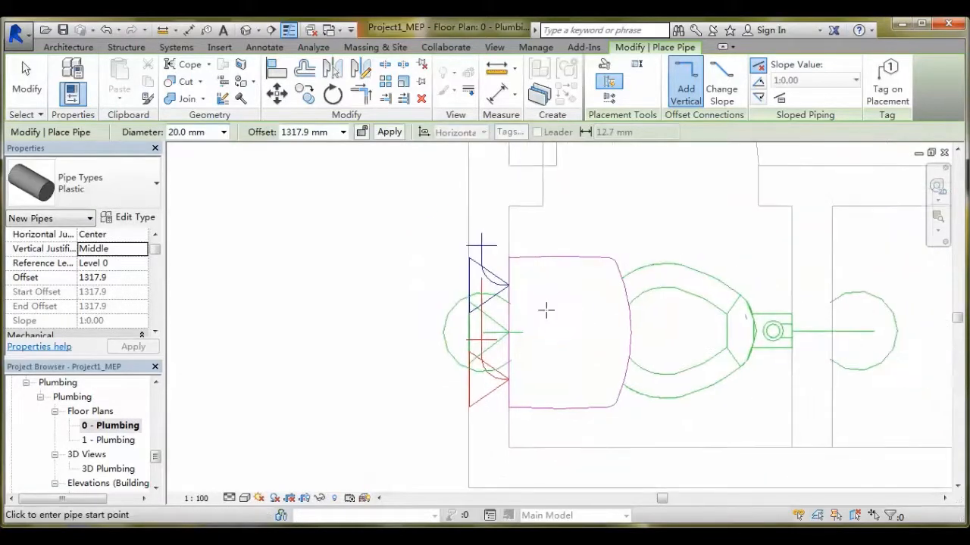
pyautogui.scroll(-1, 546, 311)
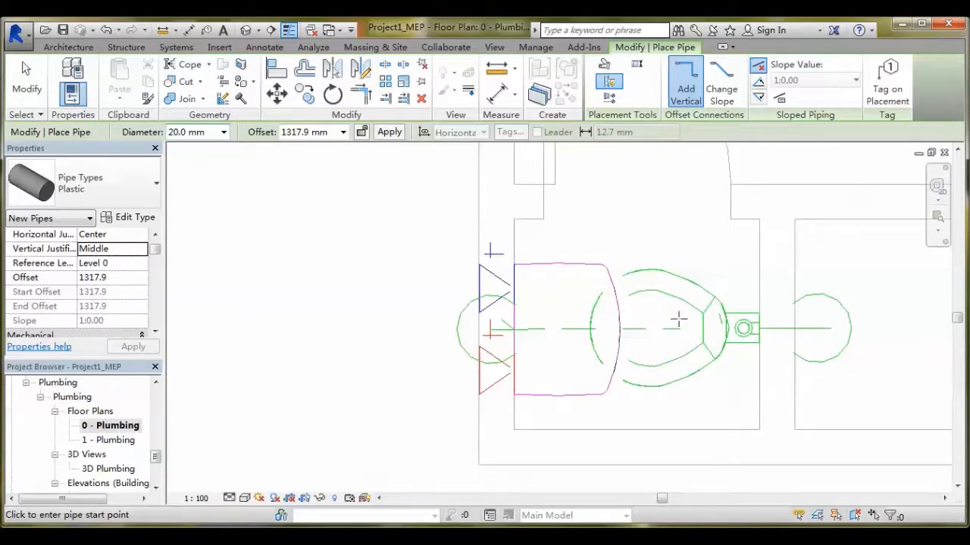
pyautogui.scroll(-4, 662, 306)
pyautogui.moveTo(665, 313); pyautogui.dragTo(393, 333, button='middle')
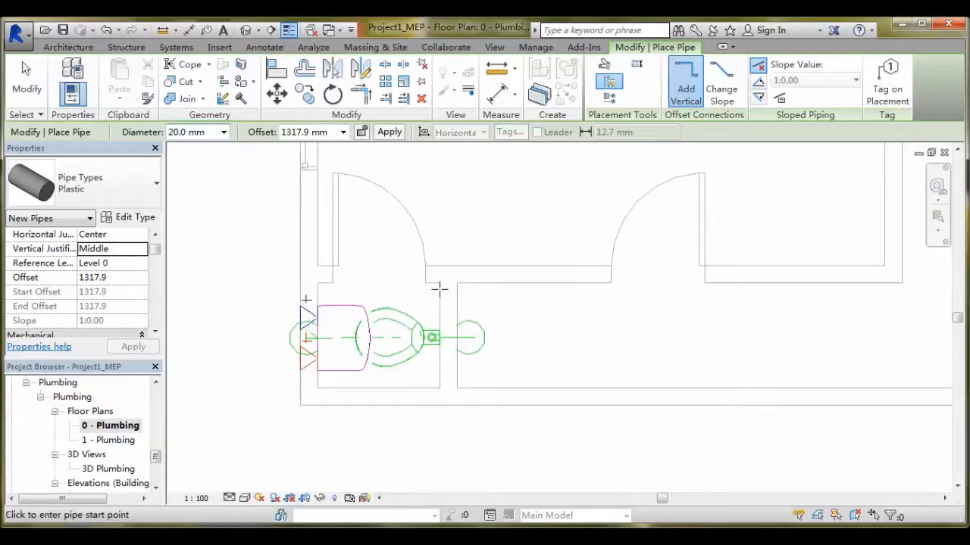
pyautogui.scroll(-2, 439, 288)
pyautogui.moveTo(452, 301); pyautogui.dragTo(543, 295, button='middle')
pyautogui.scroll(-2, 528, 219)
pyautogui.moveTo(516, 258); pyautogui.dragTo(465, 333, button='middle')
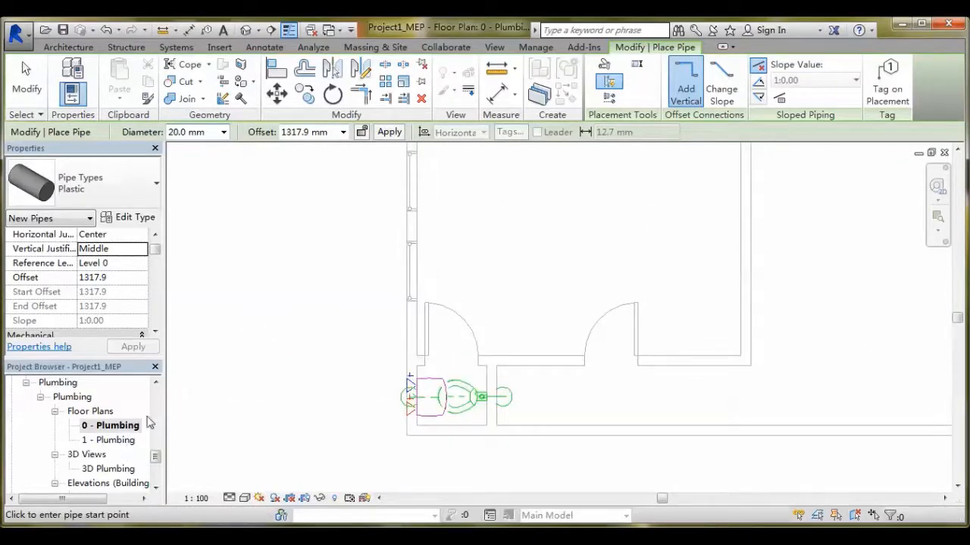
# Step: End pipe placement and open the 0 - Power floor plan
pyautogui.press('Escape')
pyautogui.click(154, 384)
pyautogui.moveTo(154, 384); pyautogui.dragTo(154, 384)
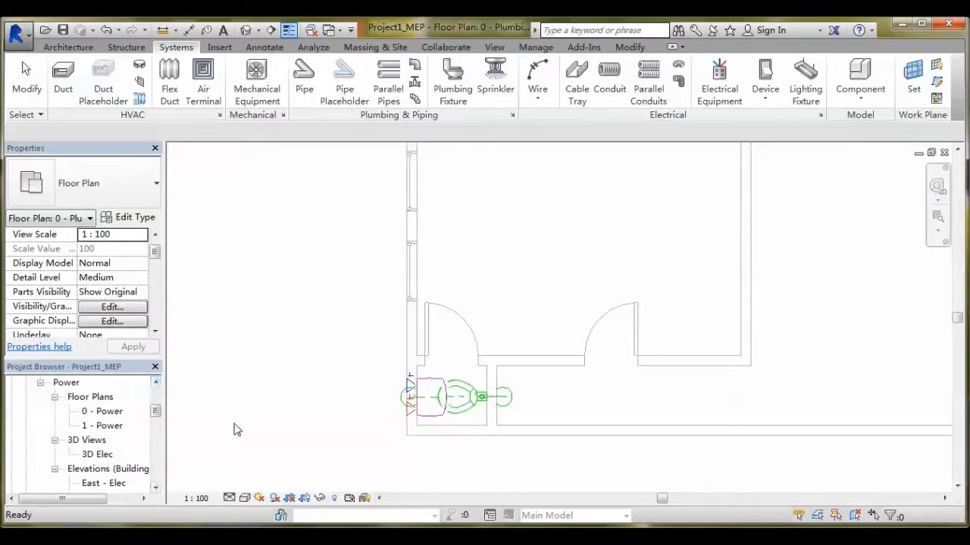
pyautogui.doubleClick(106, 414)
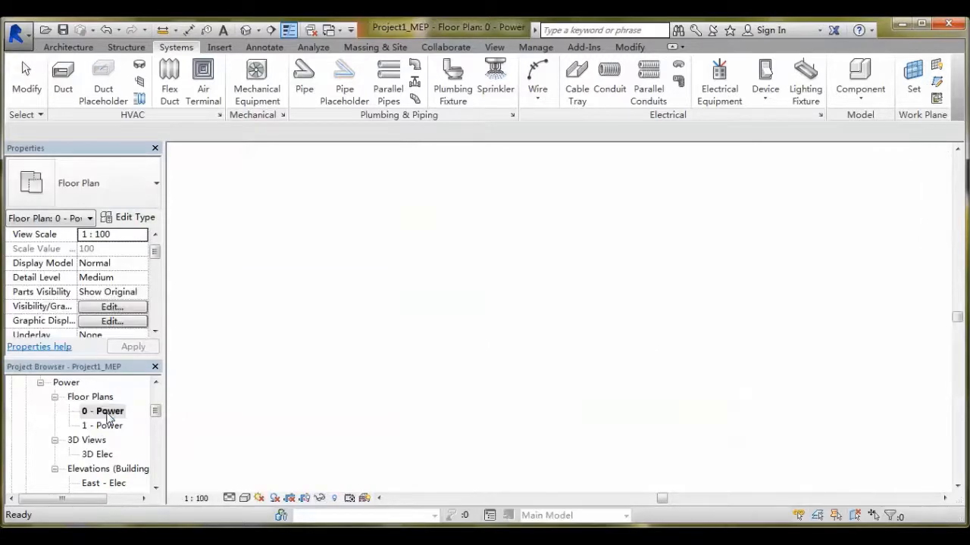
# Step: Switch to the 0 - Lighting floor plan of the ground floor
pyautogui.click(155, 385)
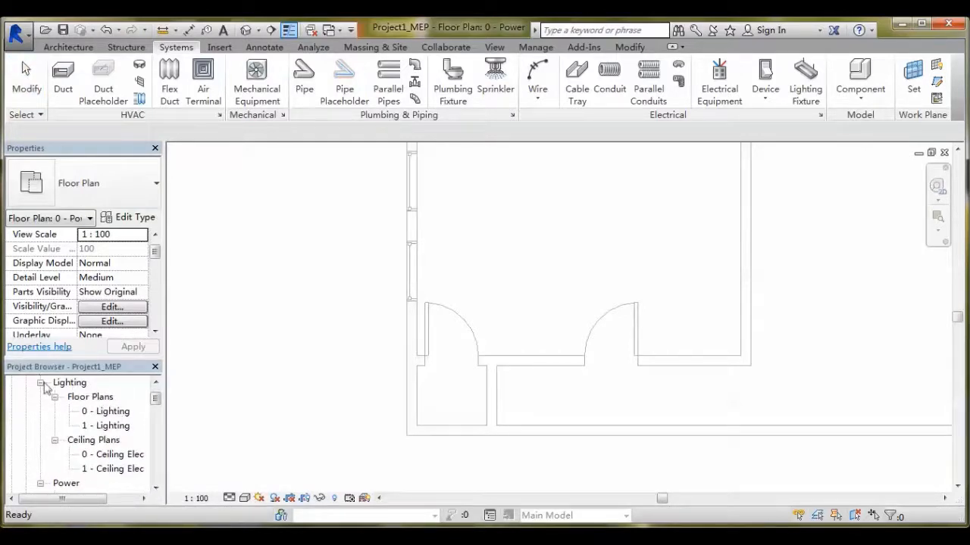
pyautogui.doubleClick(125, 412)
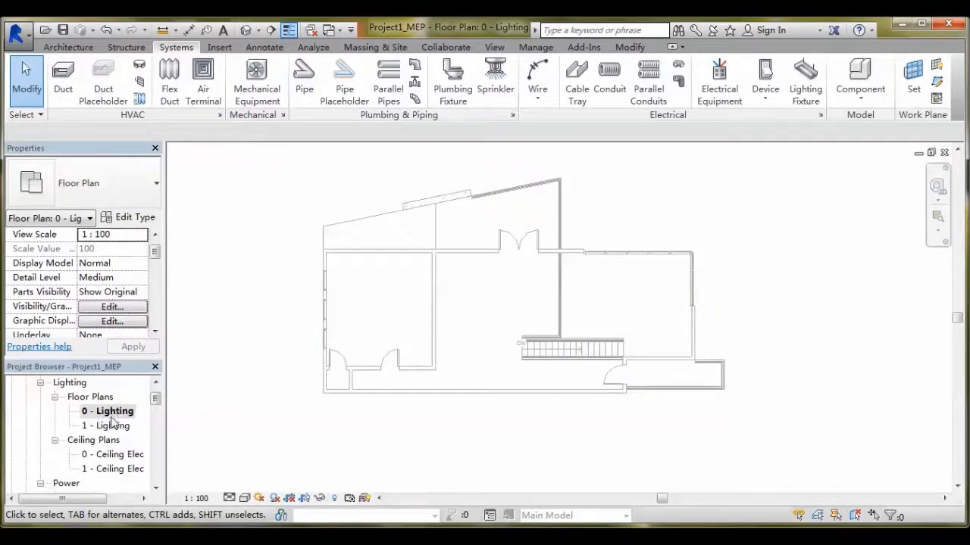
pyautogui.scroll(3, 454, 340)
pyautogui.moveTo(398, 325); pyautogui.dragTo(478, 362, button='middle')
pyautogui.scroll(-2, 485, 350)
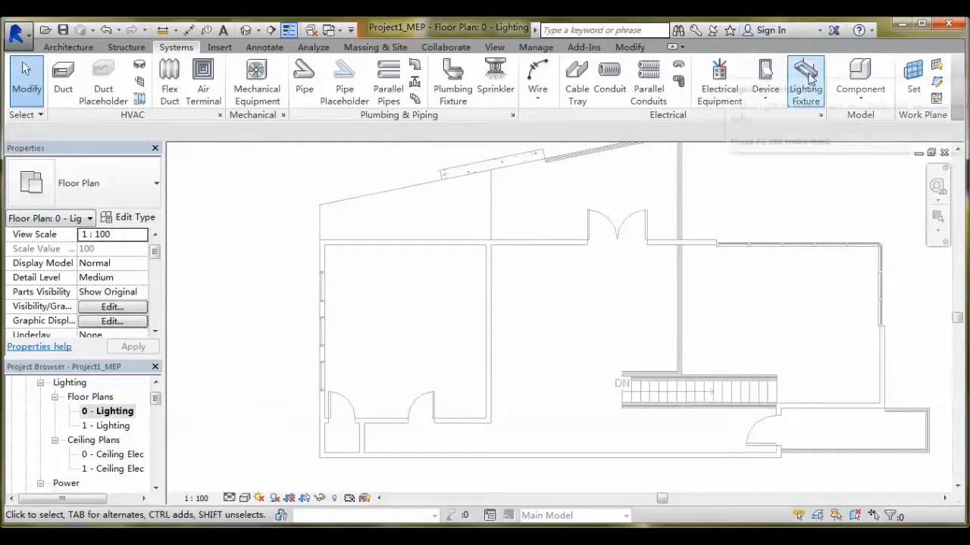
# Step: Start placing electrical equipment with the Dry Type Transformer - 400Y230 - NEMA Type 2 family in the 750 kVA size
pyautogui.click(720, 81)
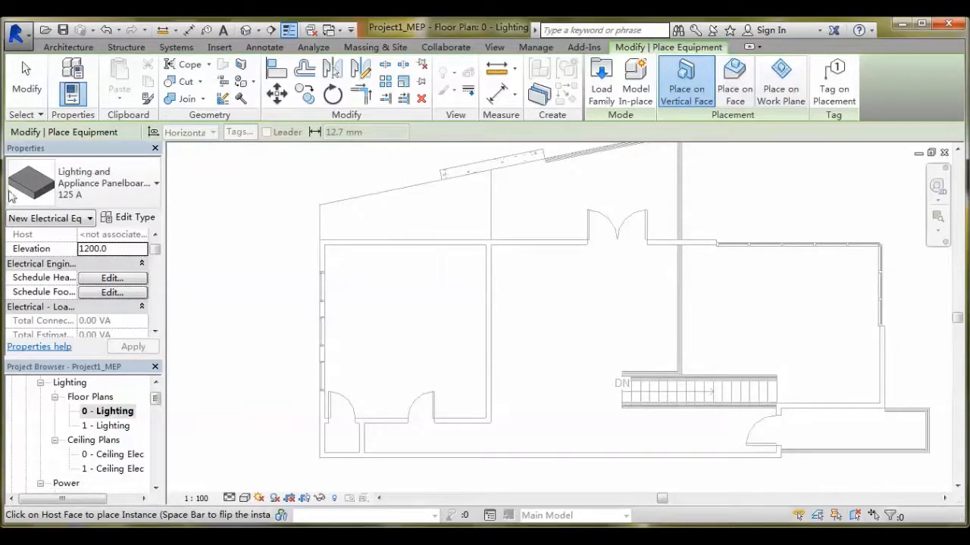
pyautogui.click(83, 199)
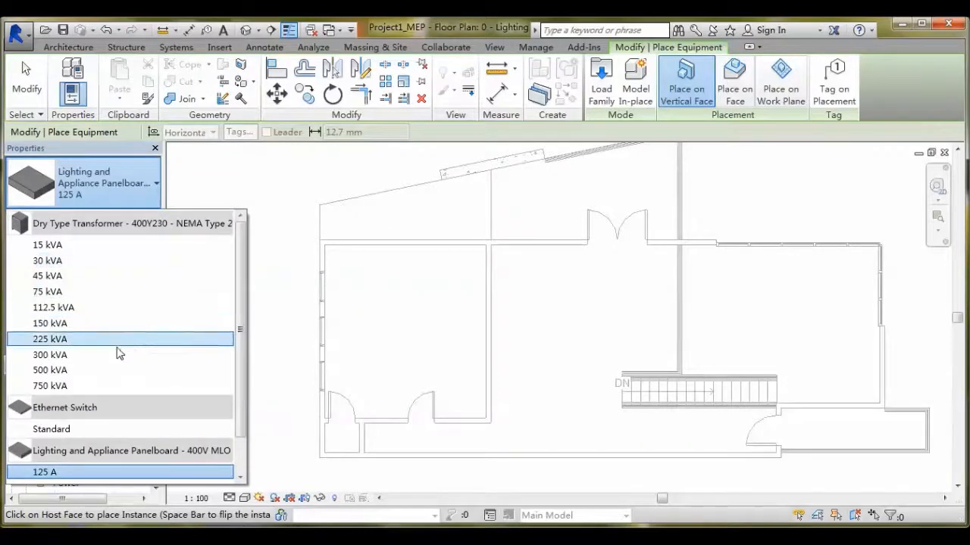
pyautogui.scroll(-1, 112, 378)
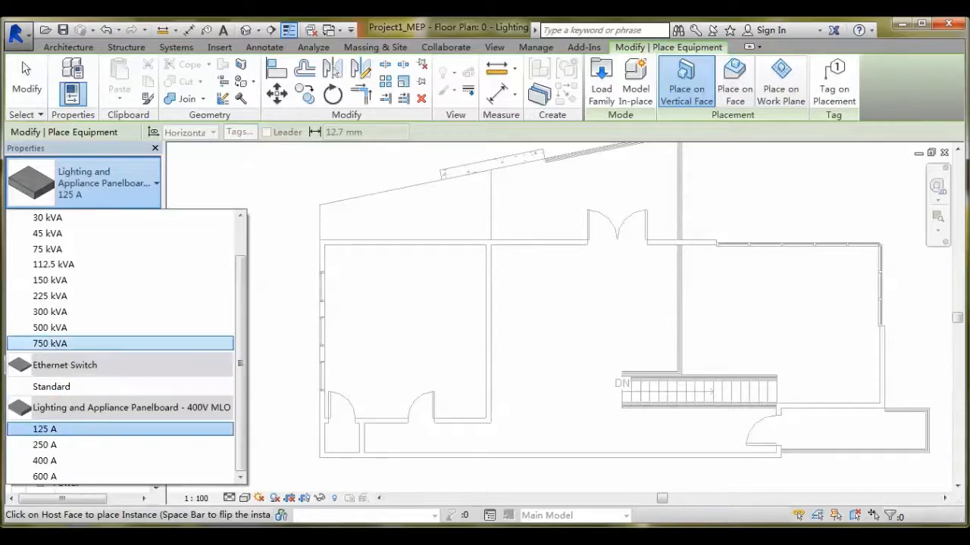
pyautogui.scroll(1, 97, 316)
pyautogui.moveTo(86, 230)
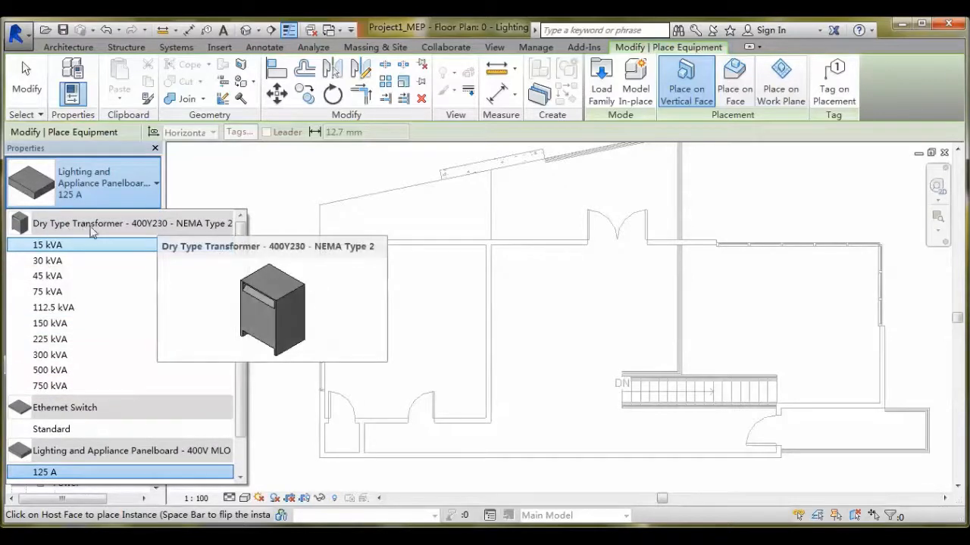
pyautogui.moveTo(73, 391)
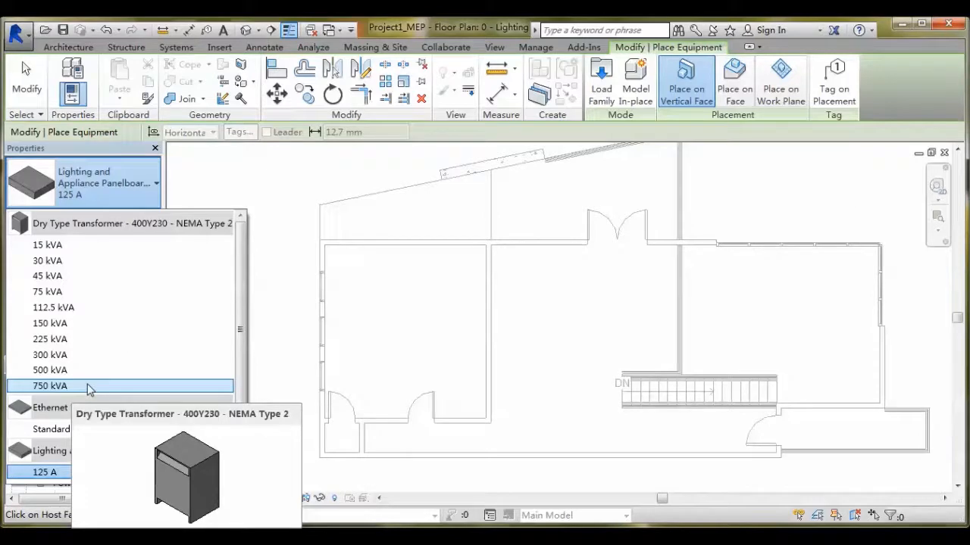
pyautogui.scroll(-1, 148, 461)
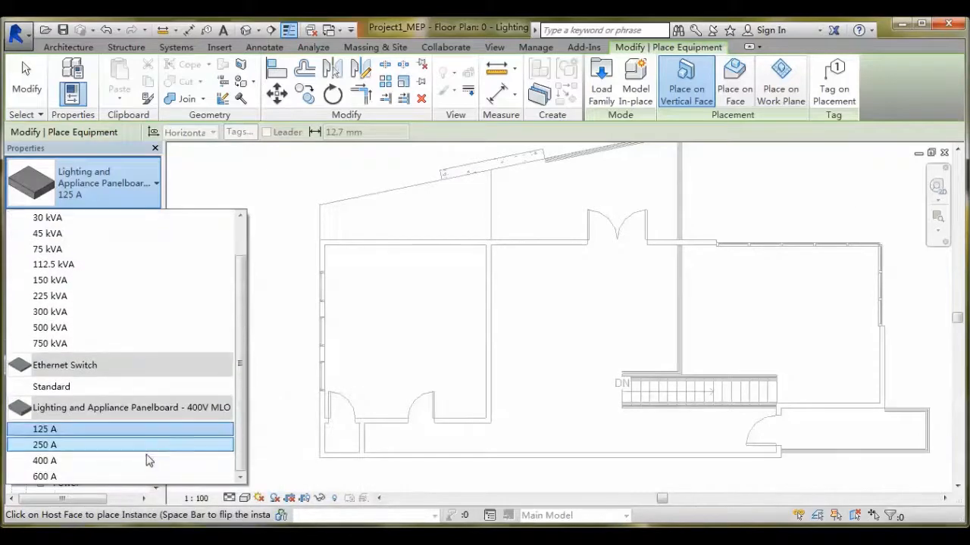
pyautogui.scroll(1, 161, 437)
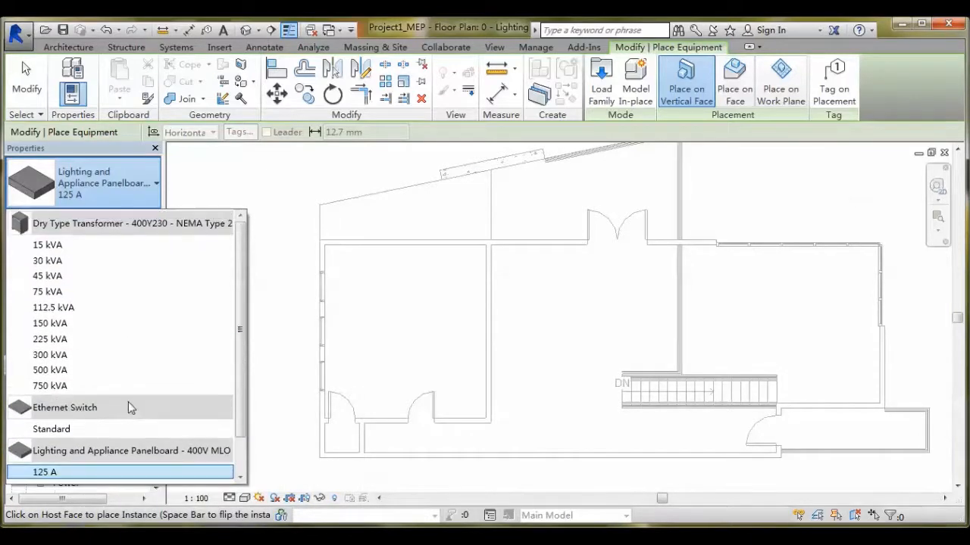
pyautogui.click(79, 385)
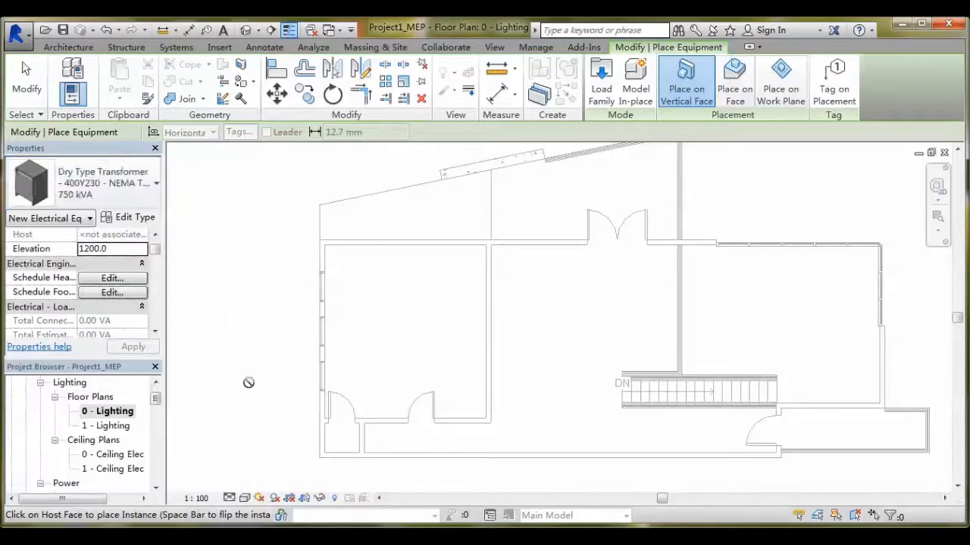
# Step: Place the transformer in the middle room near its upper wall, just left of the double door, and dismiss the warning
pyautogui.scroll(-1, 564, 349)
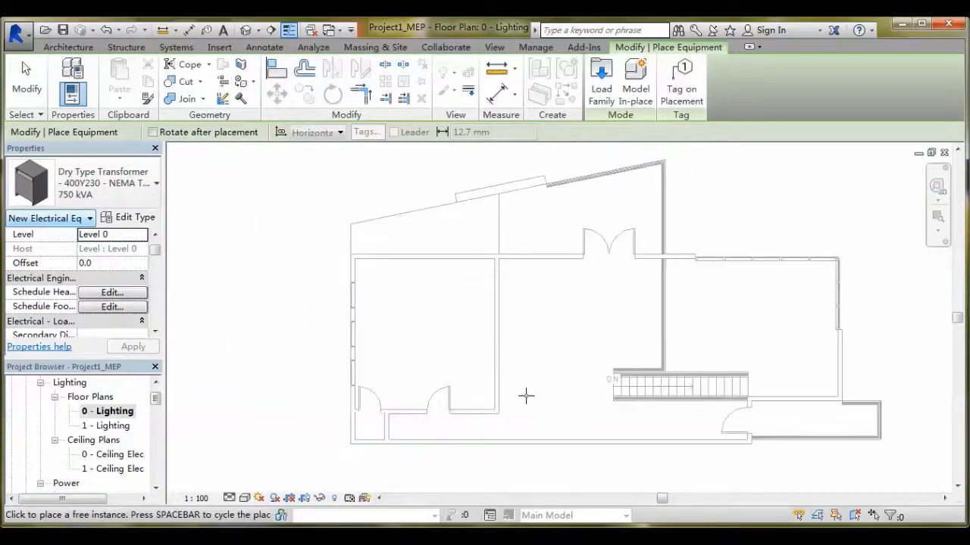
pyautogui.moveTo(457, 421); pyautogui.dragTo(386, 374, button='middle')
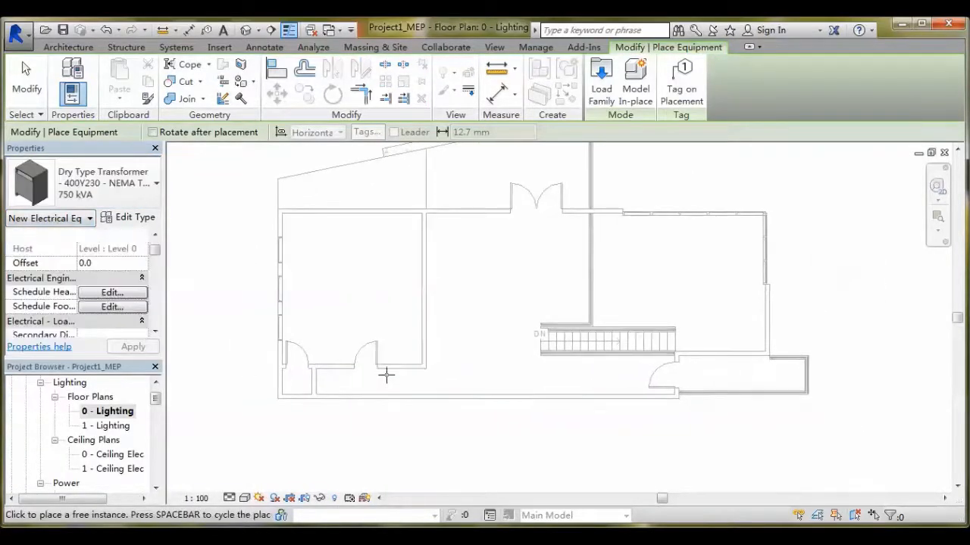
pyautogui.click(459, 234)
pyautogui.click(955, 451)
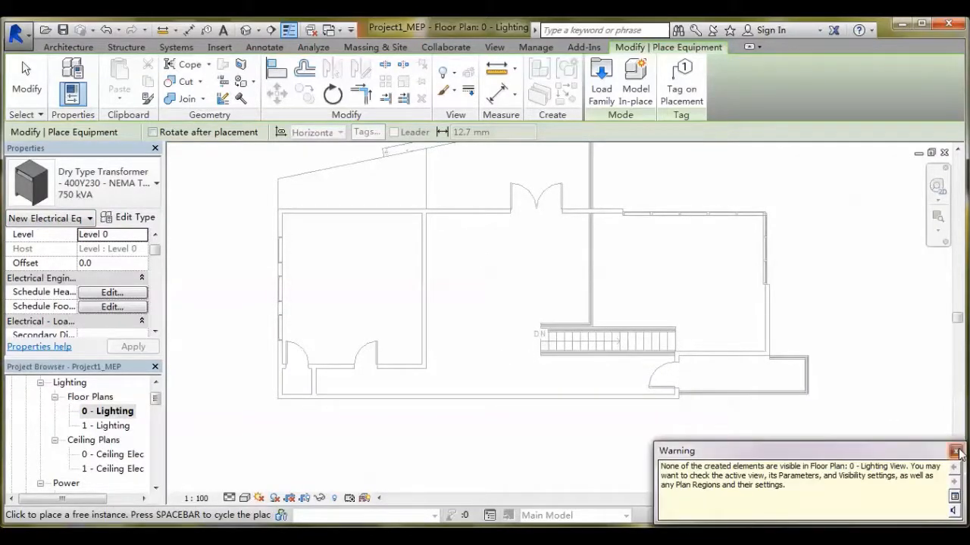
# Step: Check the transformer in the 3D view: end placement, find the unit behind the main duct and select it
pyautogui.click(246, 30)
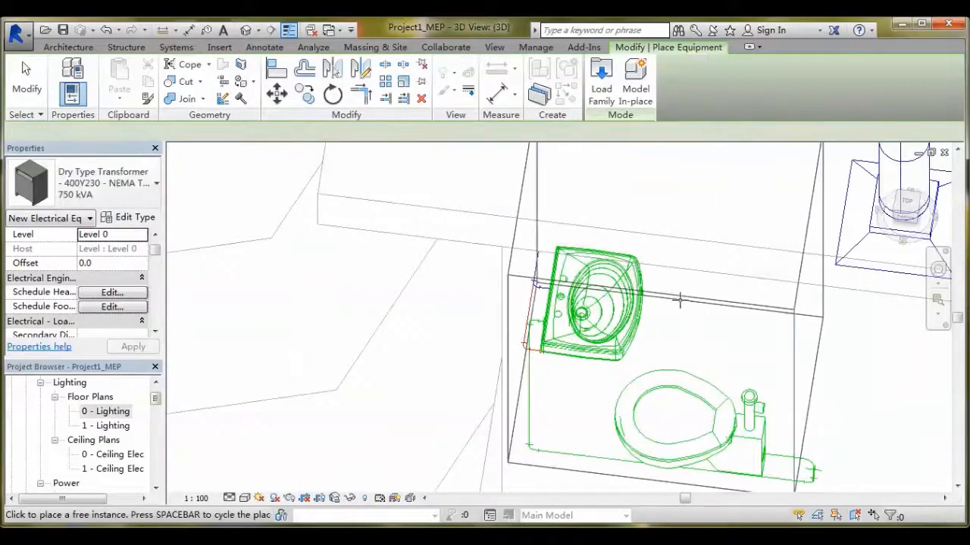
pyautogui.press('Escape')
pyautogui.scroll(-3, 685, 360)
pyautogui.moveTo(716, 380); pyautogui.dragTo(315, 352, button='middle')
pyautogui.scroll(-3, 594, 293)
pyautogui.moveTo(594, 294); pyautogui.dragTo(526, 402, button='middle')
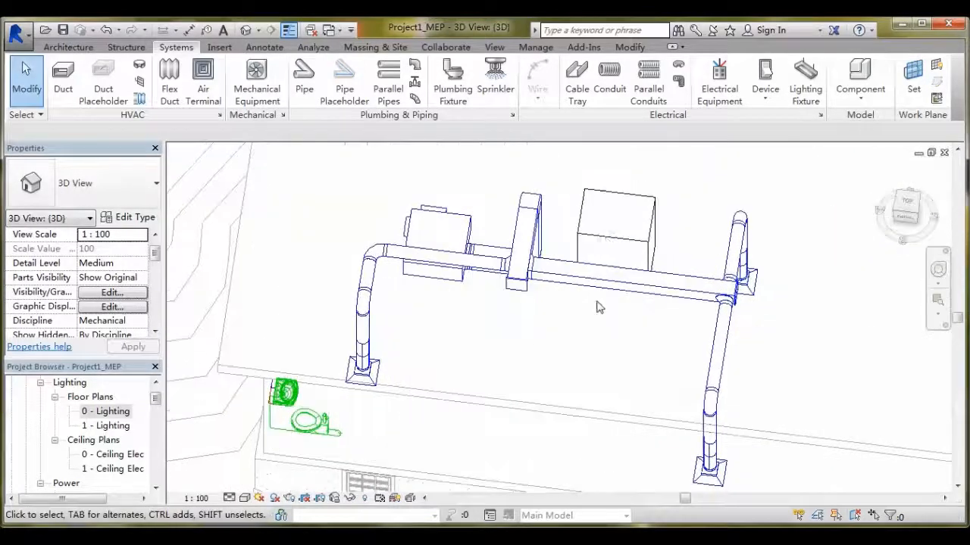
pyautogui.click(657, 258)
pyautogui.keyDown('shift'); pyautogui.moveTo(657, 258); pyautogui.dragTo(626, 227, button='middle'); pyautogui.keyUp('shift')
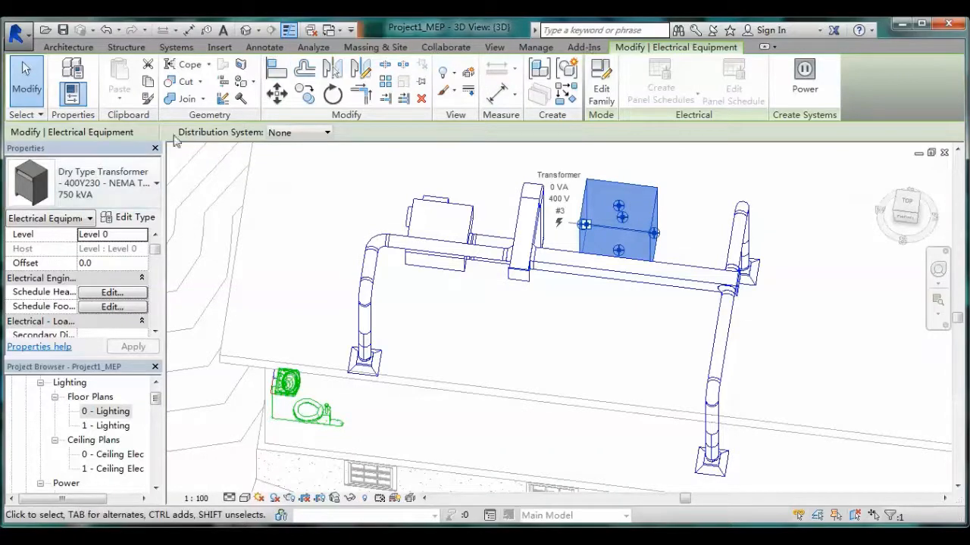
# Step: In the 0 - Lighting floor plan, place a 250 A Lighting and Appliance Panelboard on the middle room's left wall and dismiss the warning
pyautogui.doubleClick(113, 410)
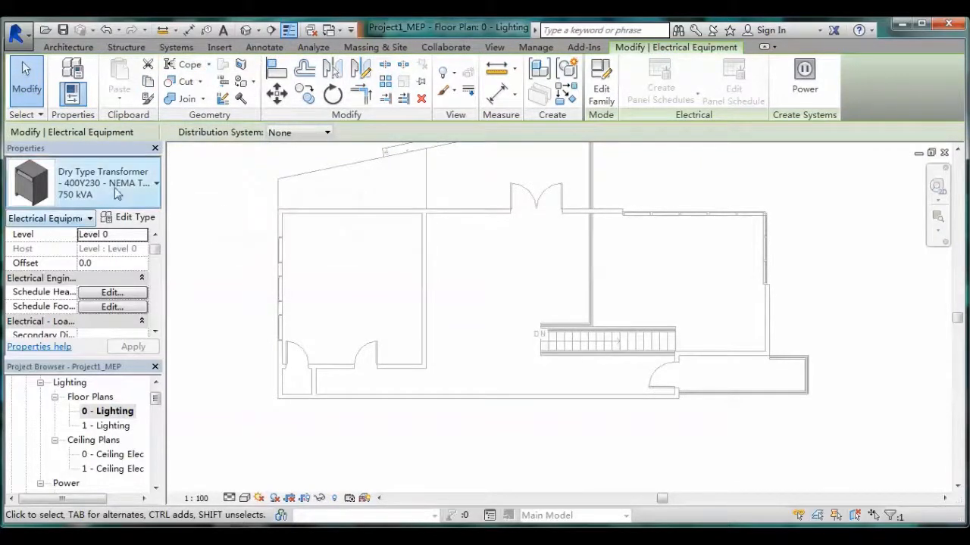
pyautogui.click(115, 188)
pyautogui.click(178, 49)
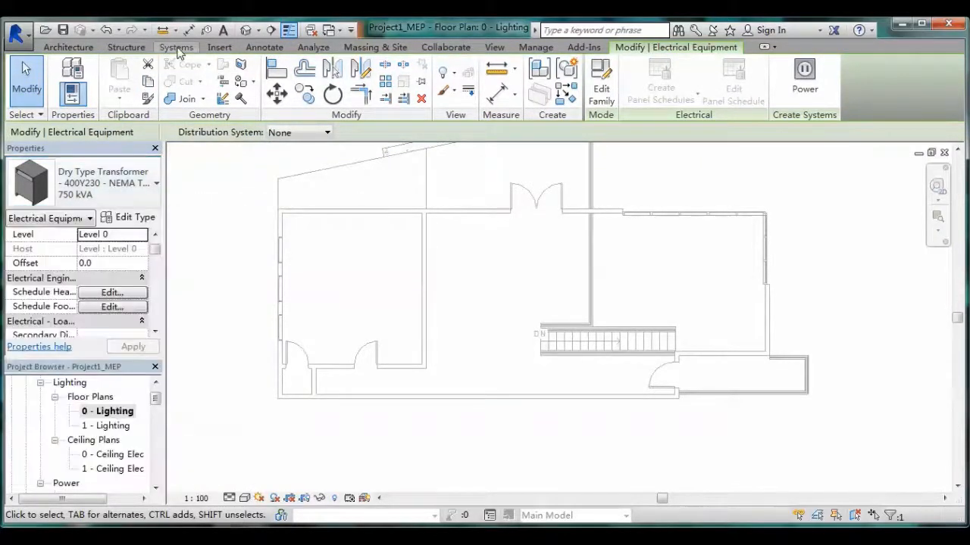
pyautogui.click(176, 47)
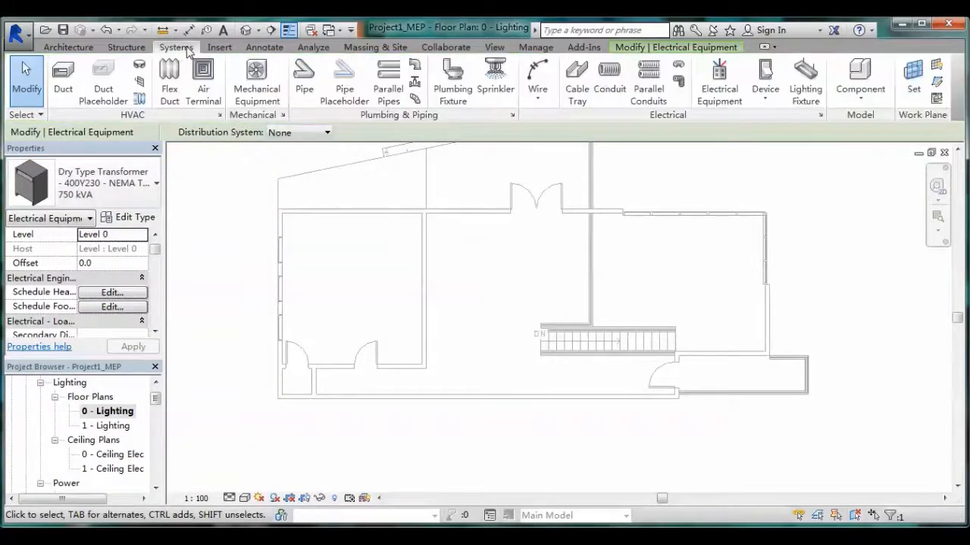
pyautogui.click(719, 80)
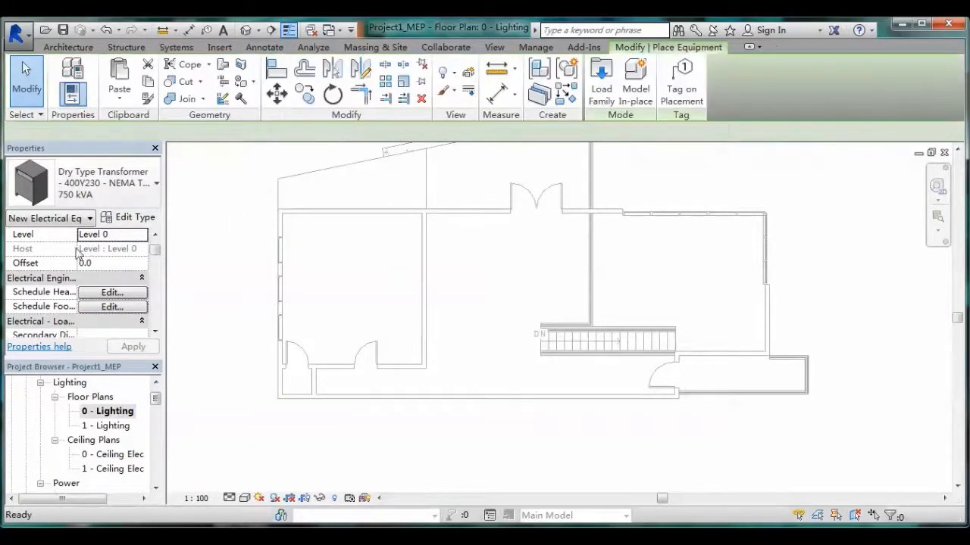
pyautogui.click(96, 190)
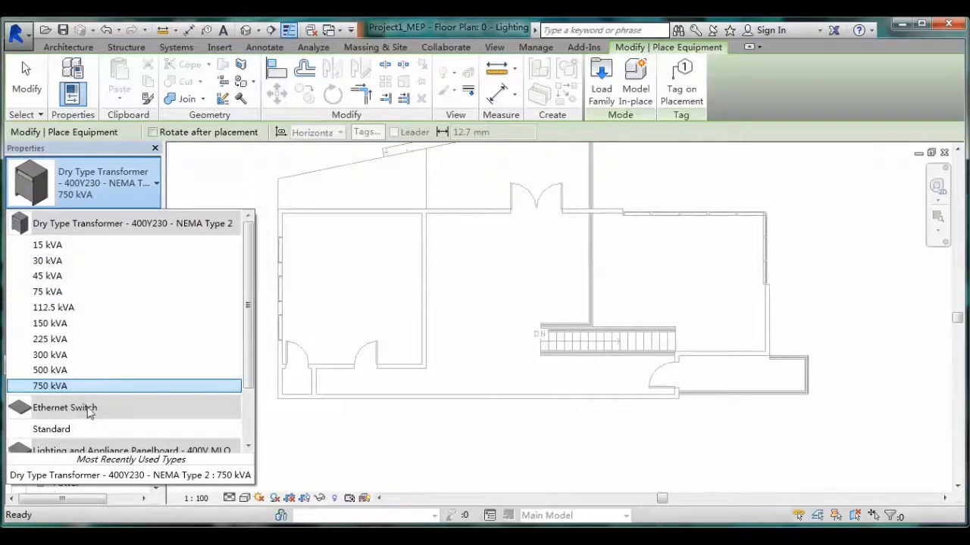
pyautogui.scroll(-2, 87, 409)
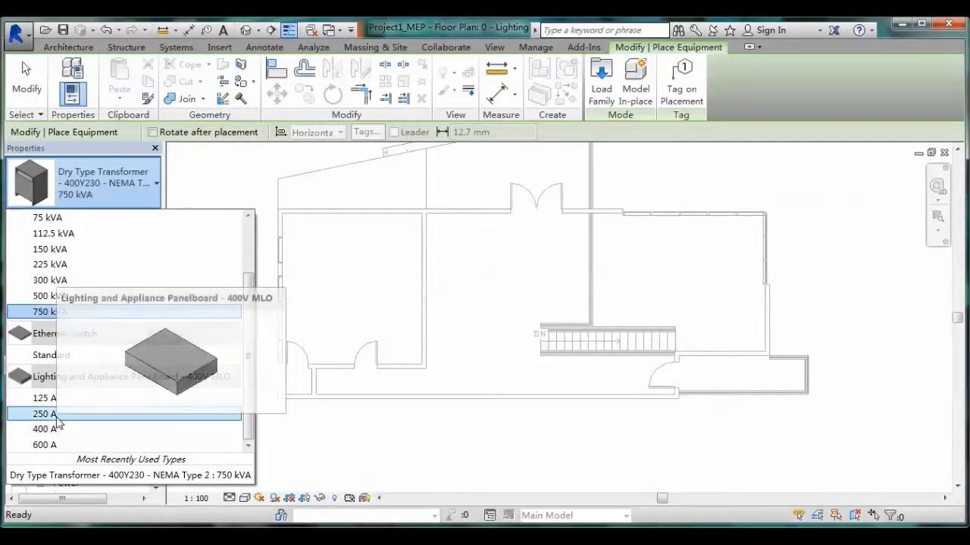
pyautogui.click(57, 416)
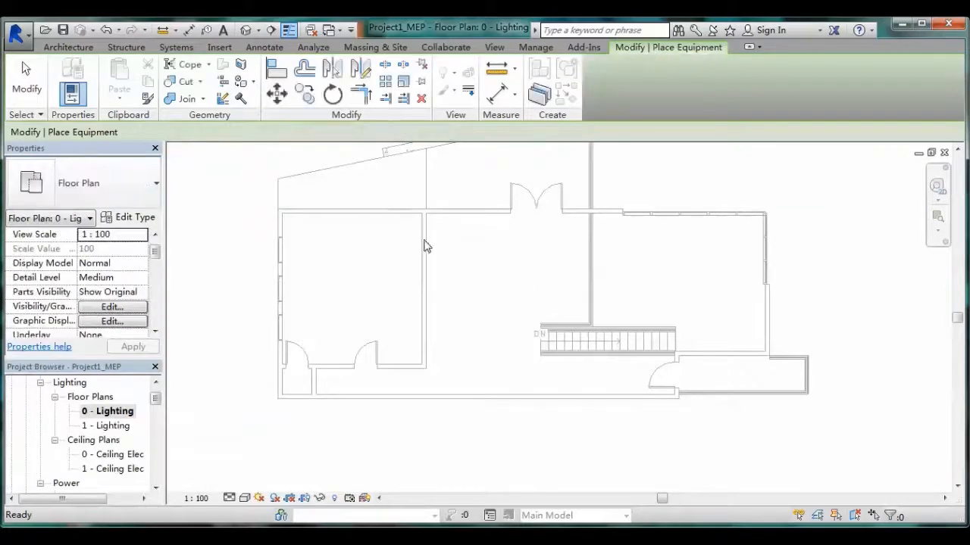
pyautogui.click(426, 254)
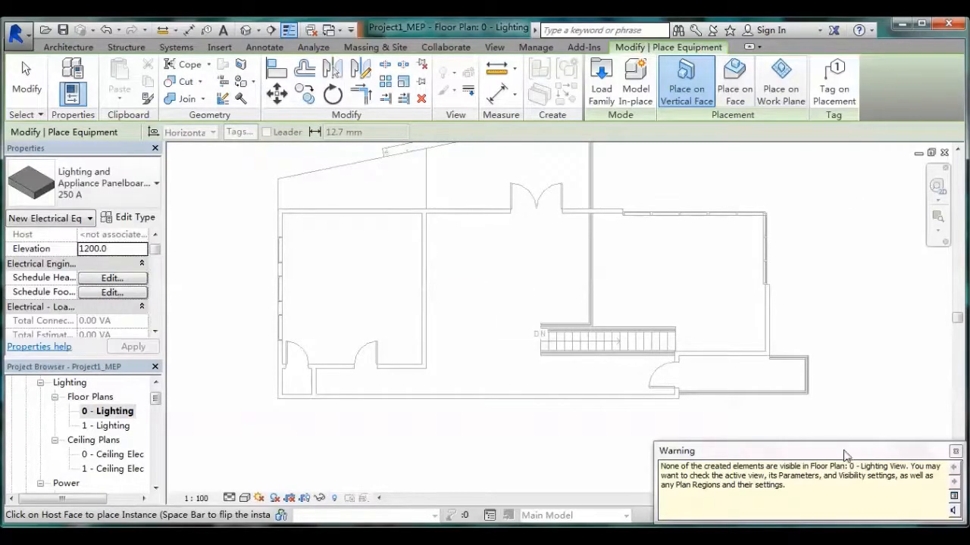
pyautogui.click(955, 452)
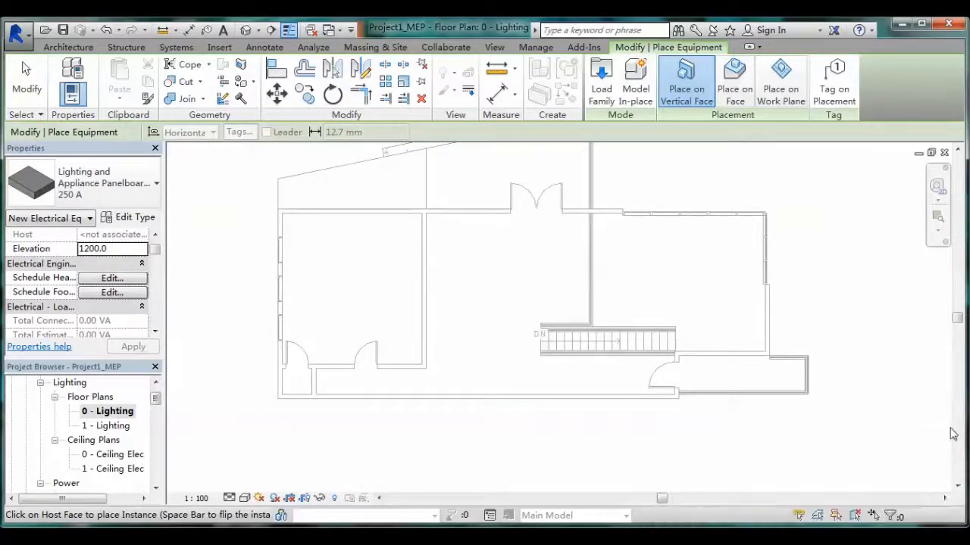
# Step: End equipment placement and examine the wall-mounted panelboard beside the transformer in the 3D view
pyautogui.click(246, 29)
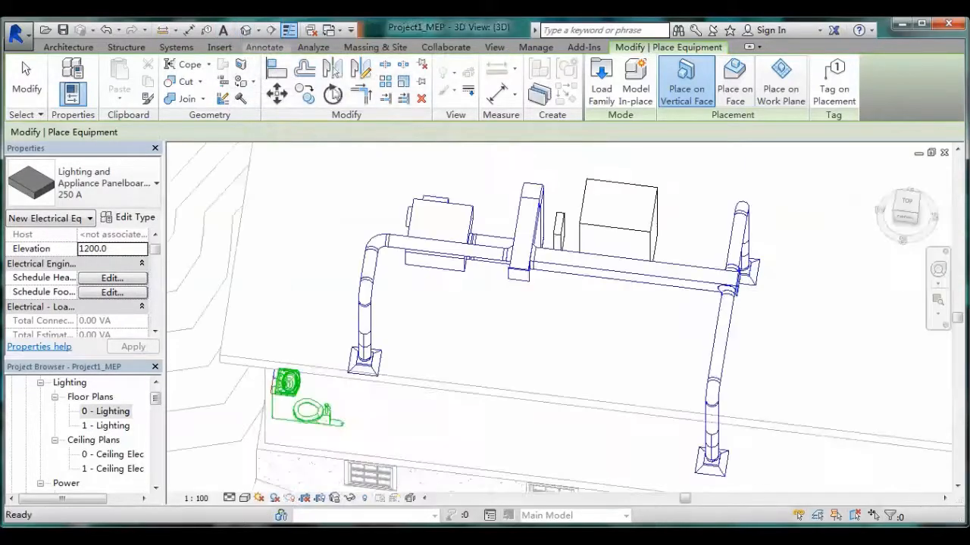
pyautogui.press('Escape')
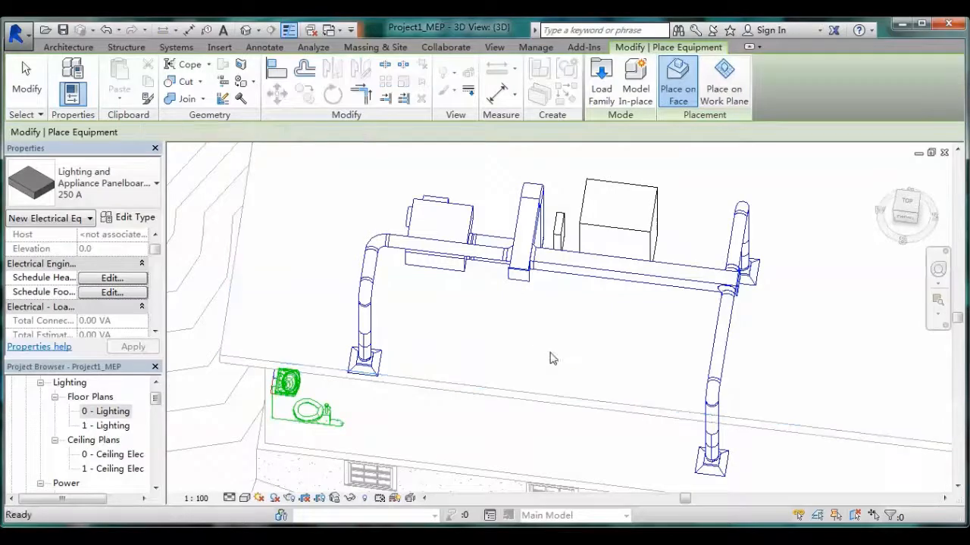
pyautogui.scroll(-2, 585, 338)
pyautogui.scroll(4, 595, 346)
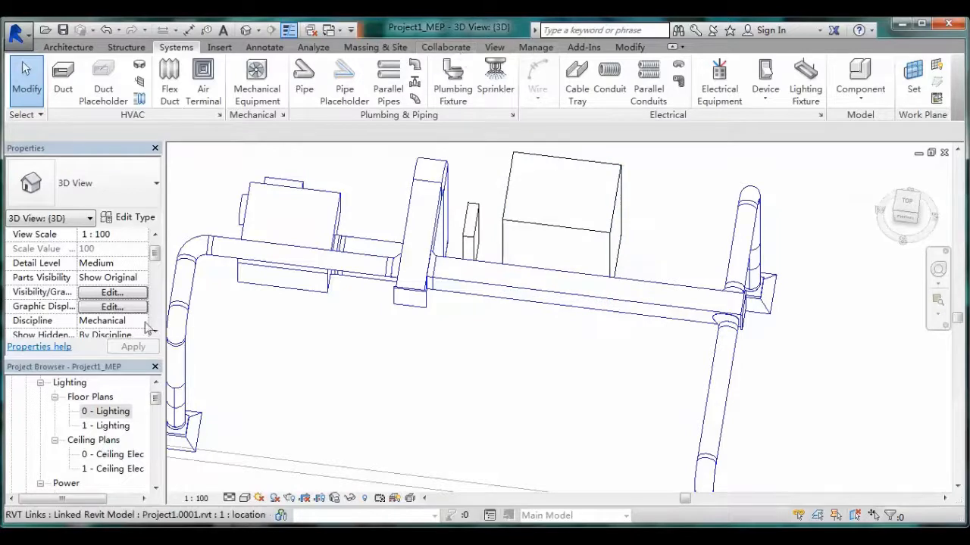
# Step: Return to the 0 - Lighting floor plan and review the ground floor rooms of the linked model
pyautogui.doubleClick(109, 413)
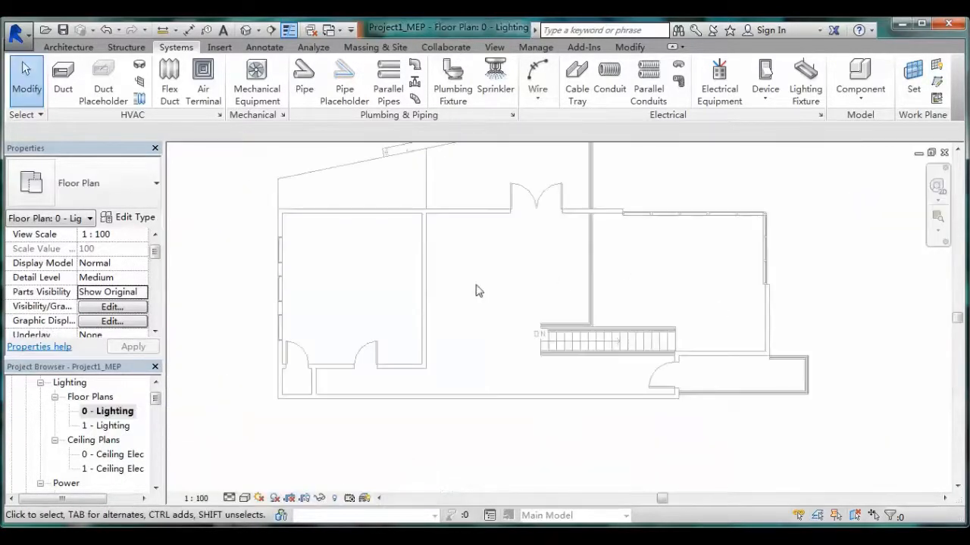
pyautogui.scroll(3, 485, 289)
pyautogui.scroll(-3, 499, 291)
pyautogui.moveTo(496, 290); pyautogui.dragTo(471, 275, button='middle')
pyautogui.scroll(1, 471, 274)
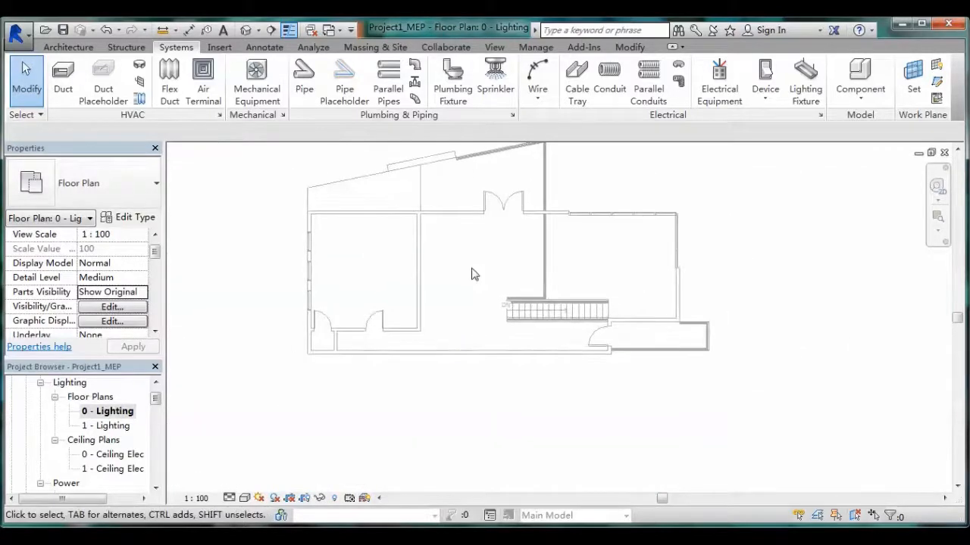
pyautogui.scroll(1, 466, 199)
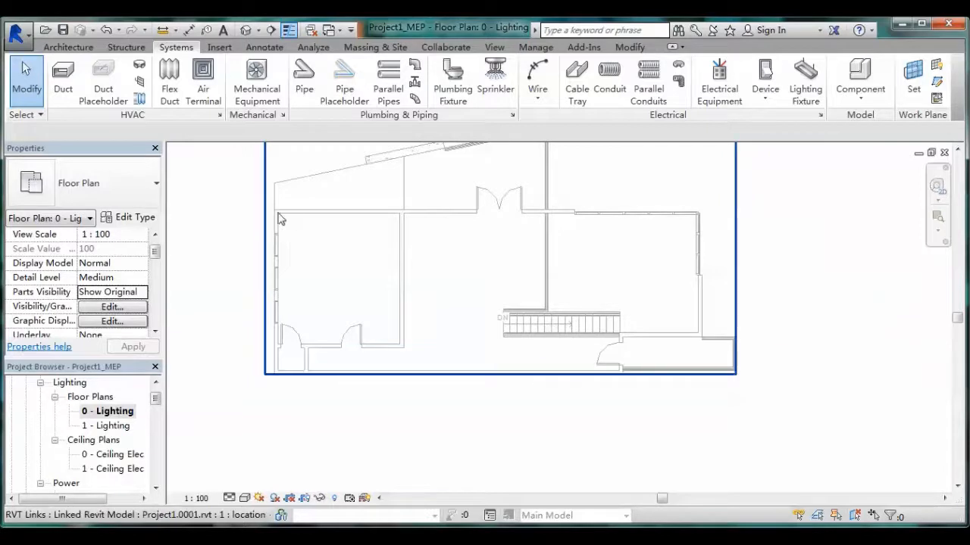
# Step: In the 0 - Ceiling Elec plan, start a sketched 600 x 600mm Grid ceiling with its boundary along the small room's window wall
pyautogui.doubleClick(114, 454)
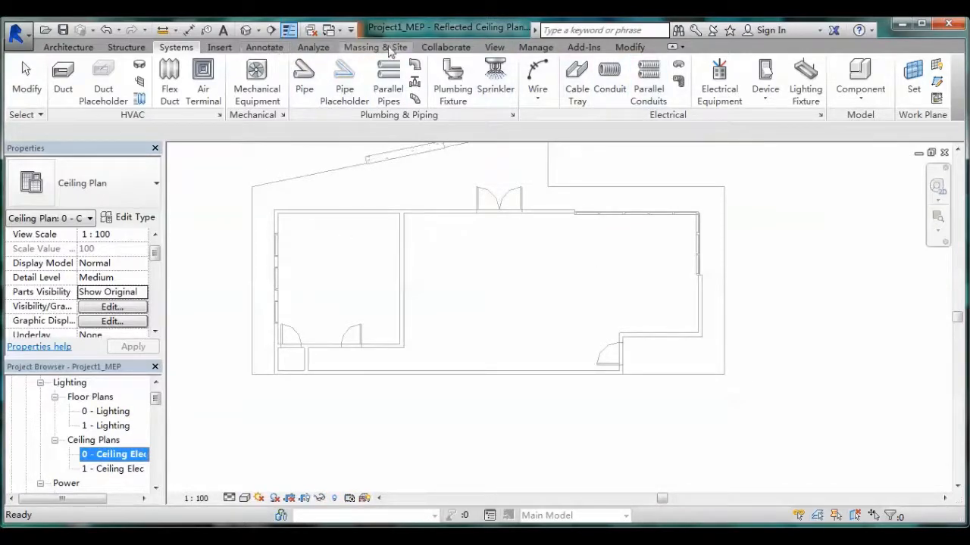
pyautogui.click(68, 47)
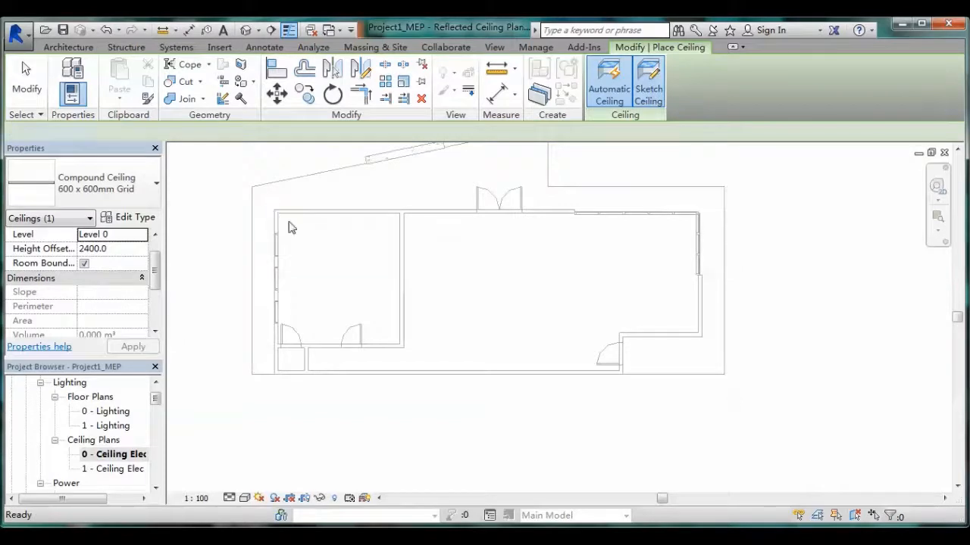
pyautogui.scroll(3, 273, 219)
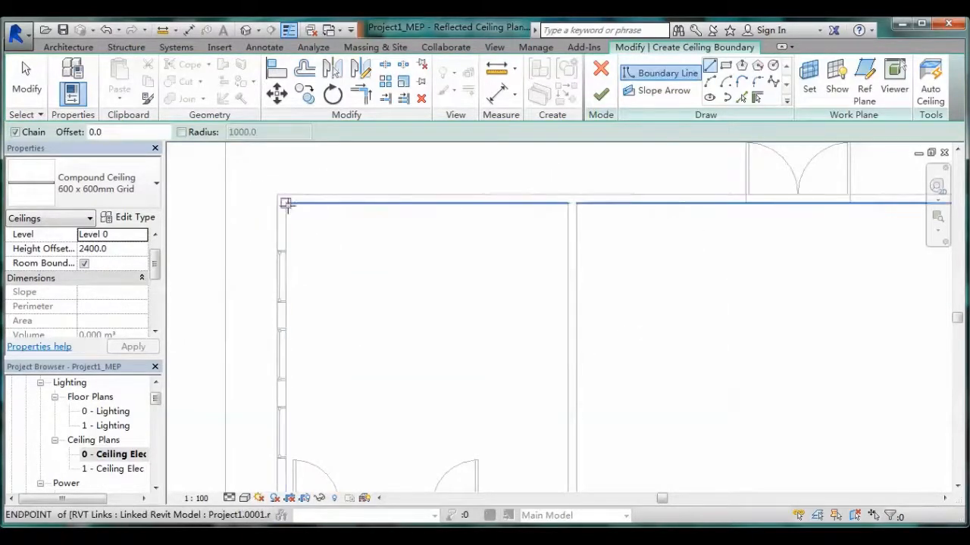
pyautogui.click(286, 205)
pyautogui.scroll(-2, 314, 301)
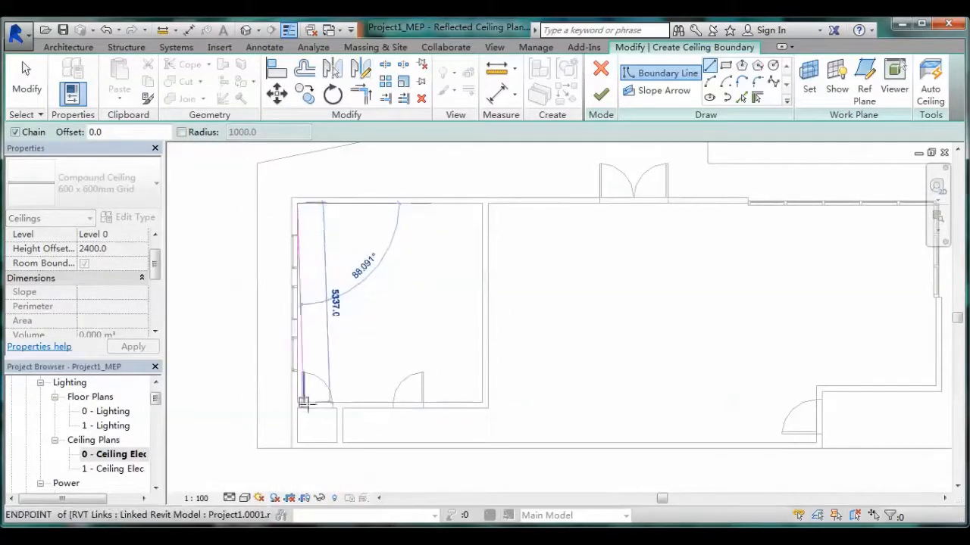
pyautogui.scroll(2, 303, 402)
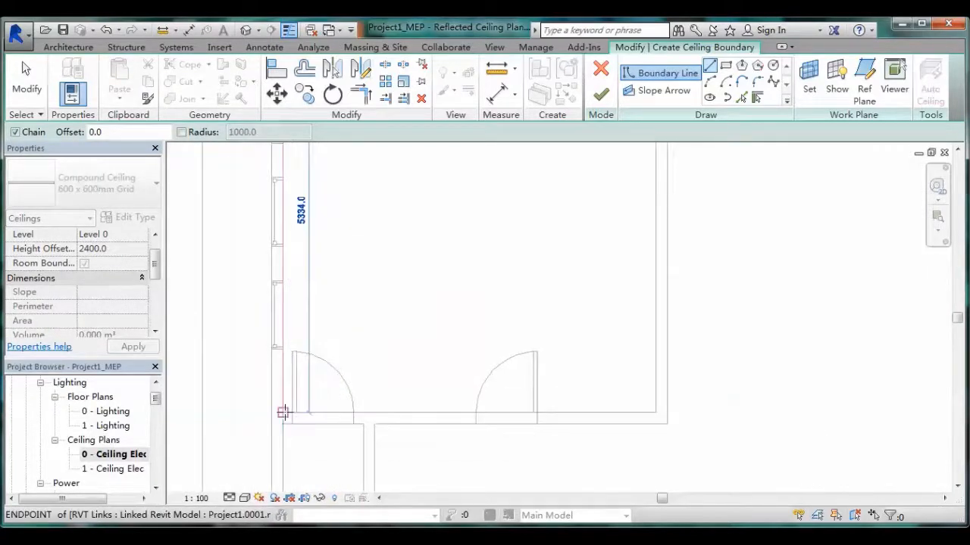
# Step: Close the ceiling boundary along the small room's remaining three inner wall faces and finish the ceiling
pyautogui.click(655, 412)
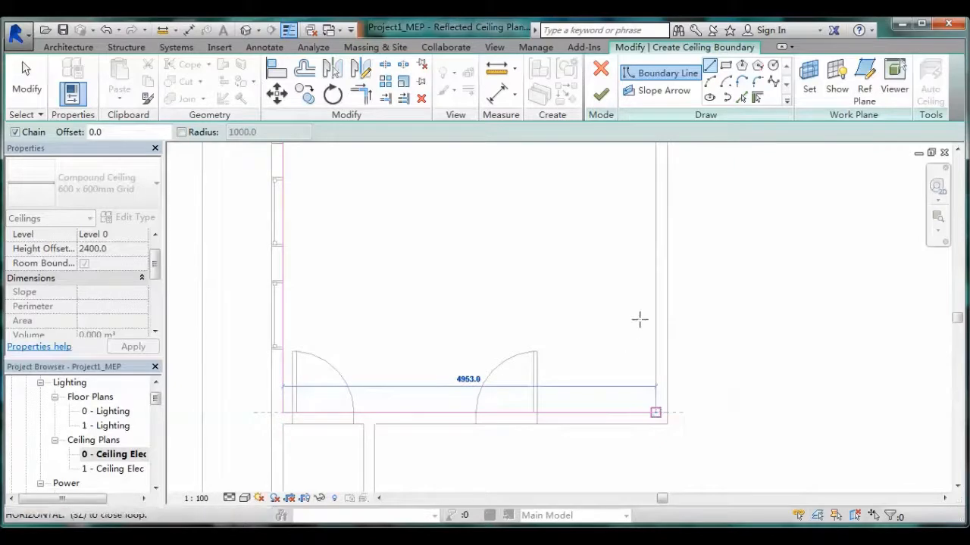
pyautogui.moveTo(639, 300); pyautogui.dragTo(622, 435, button='middle')
pyautogui.scroll(-2, 659, 262)
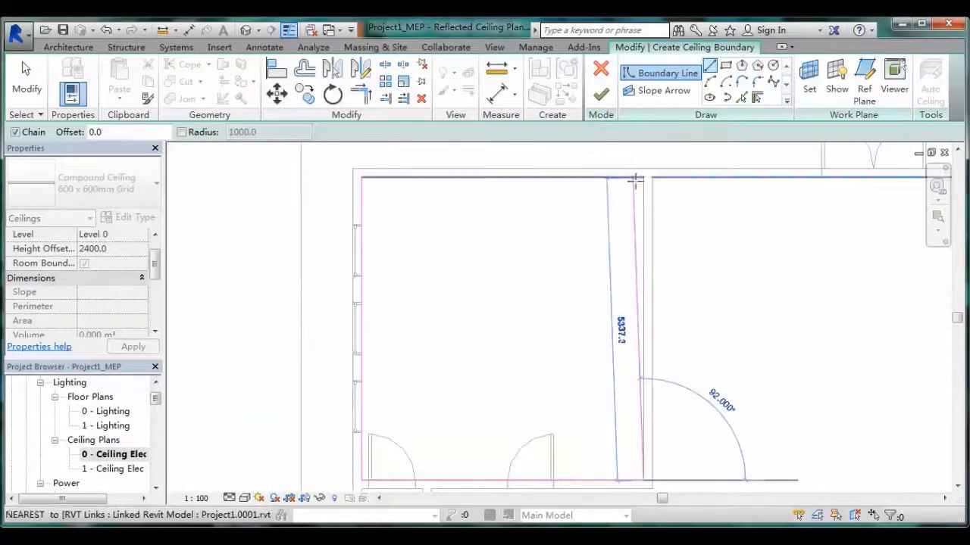
pyautogui.click(643, 177)
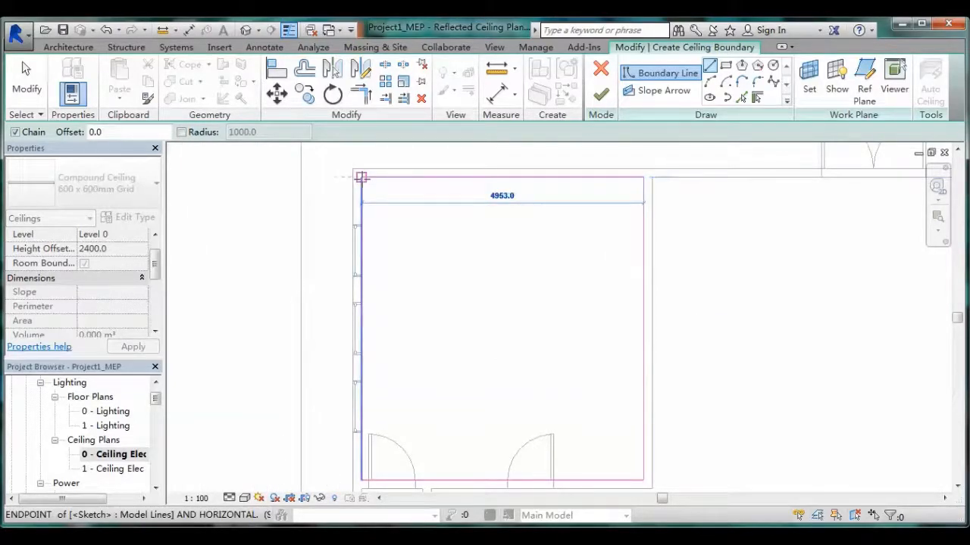
pyautogui.click(361, 178)
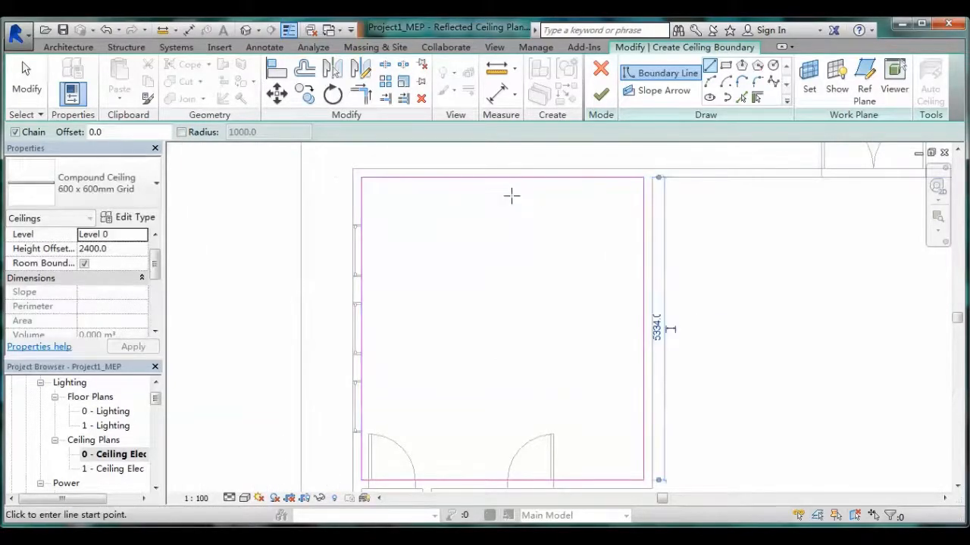
pyautogui.click(601, 97)
# Step: Select the new ceiling, check the 0 - Lighting floor plan and return to the 0 - Ceiling Elec plan
pyautogui.click(611, 283)
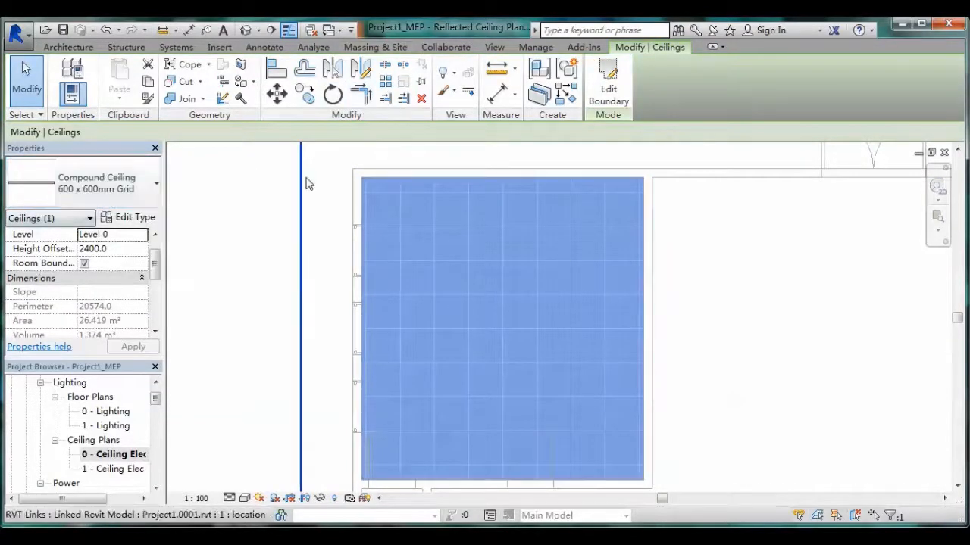
pyautogui.doubleClick(113, 412)
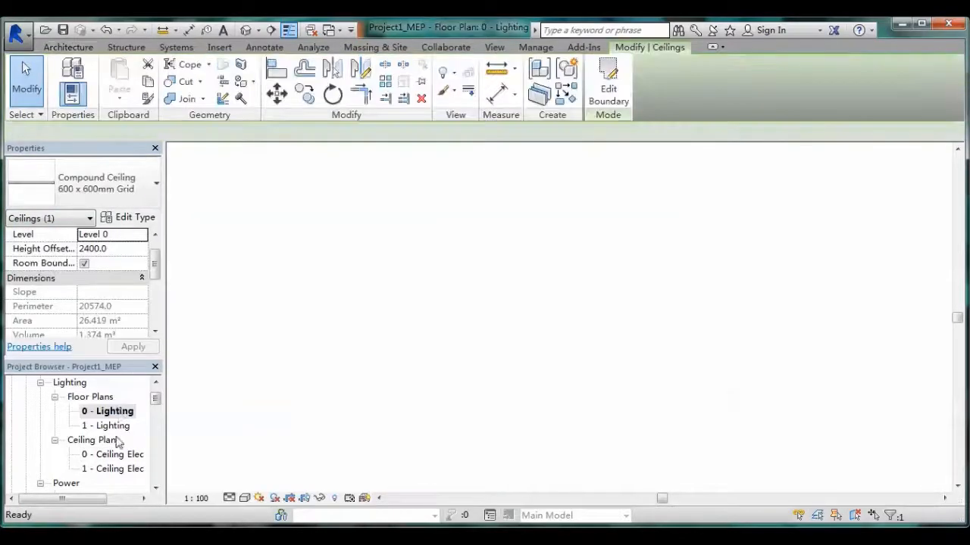
pyautogui.doubleClick(117, 455)
pyautogui.scroll(-2, 527, 304)
pyautogui.moveTo(503, 304); pyautogui.dragTo(415, 264, button='middle')
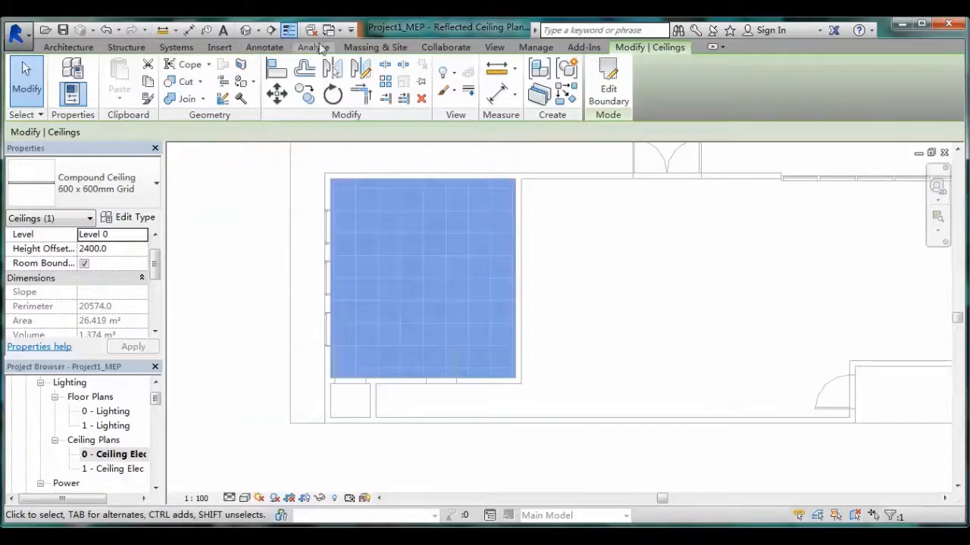
# Step: Start placing a lighting fixture and review the available Plain Recessed Lighting Fixture sizes
pyautogui.click(176, 47)
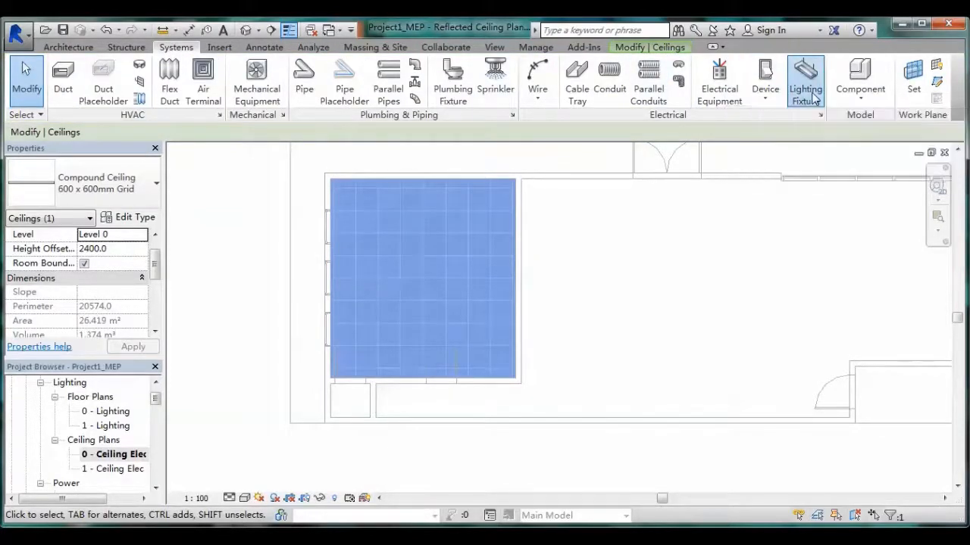
pyautogui.click(813, 97)
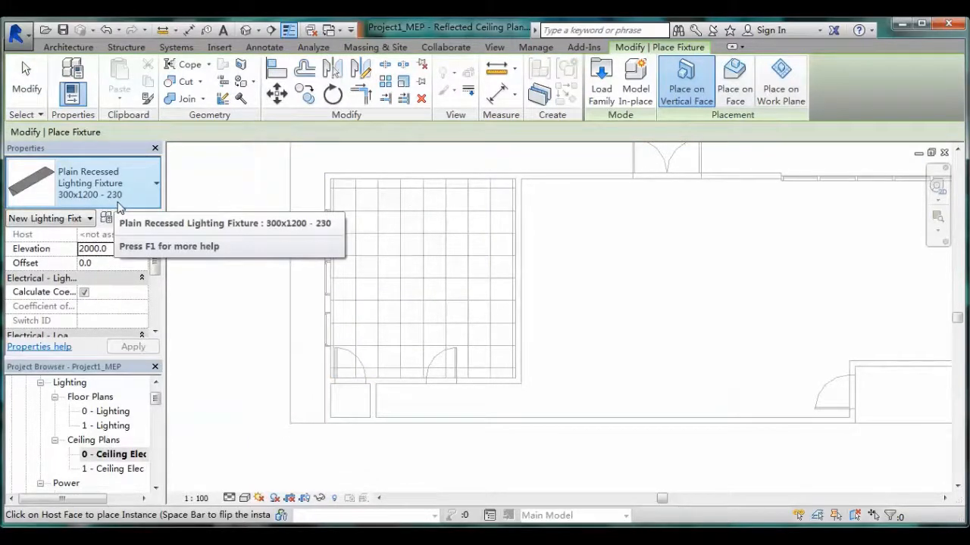
pyautogui.click(116, 195)
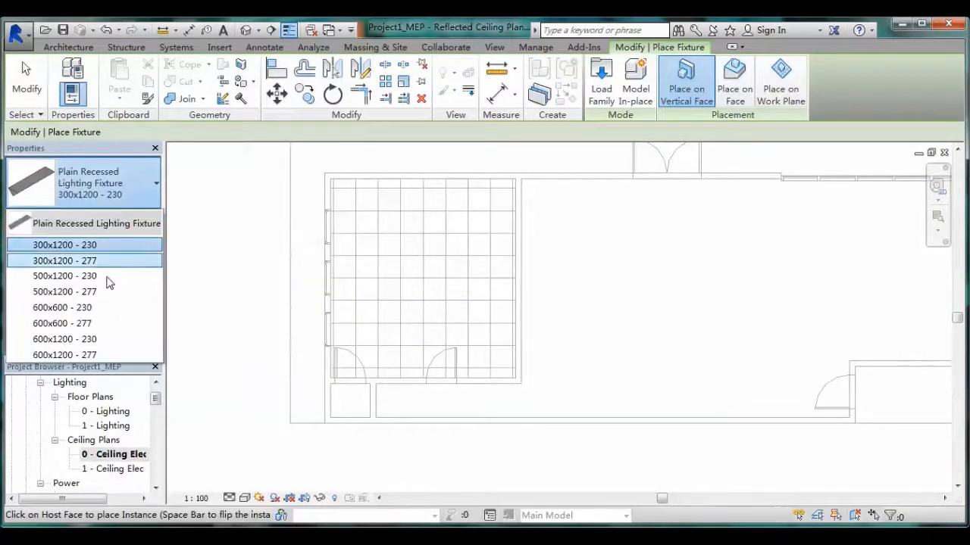
pyautogui.click(107, 186)
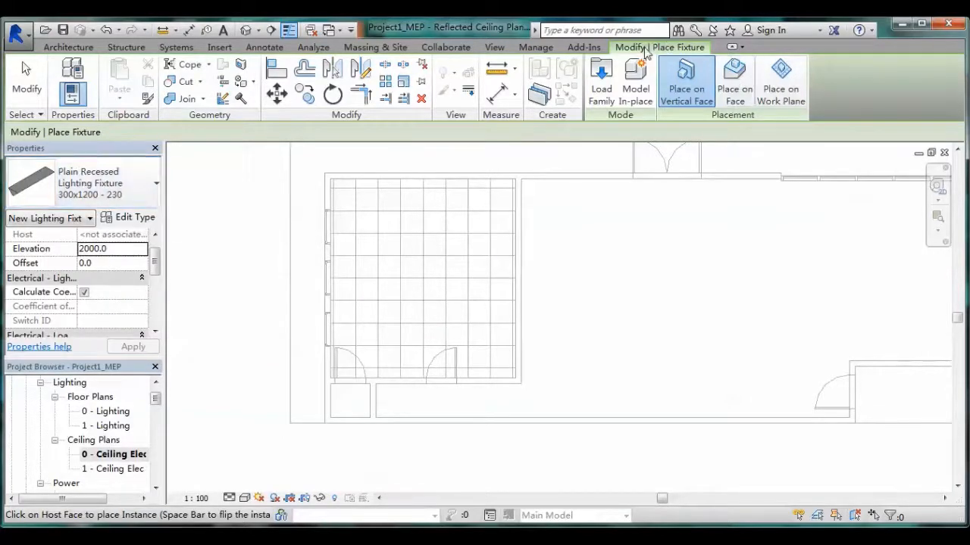
# Step: Start loading a fixture family and browse the Australia library to the Lighting, MEP, Internal folder
pyautogui.click(601, 76)
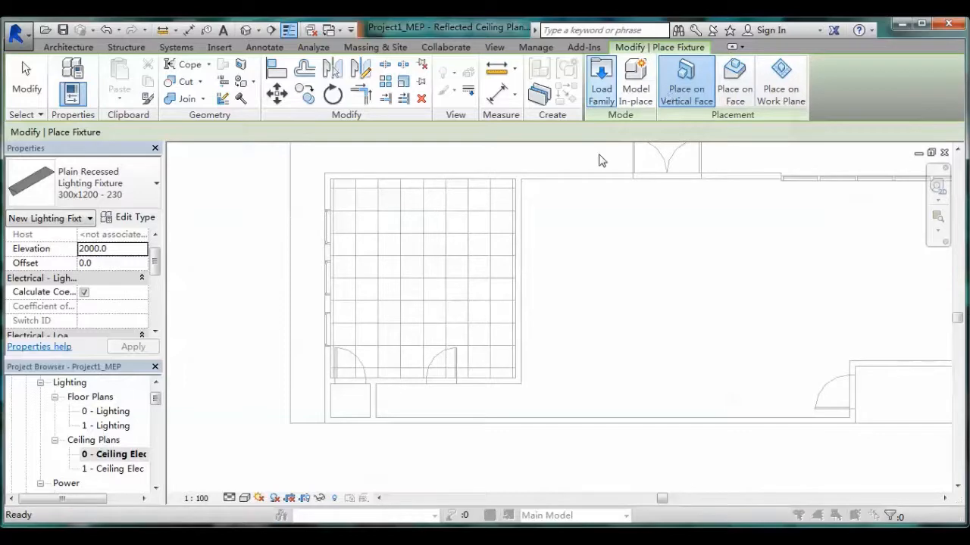
pyautogui.write('C:\\ProgramData\\Autodesk\\RVT 2015\\Libraries\\Australia\\Lighting\\MEP\\Internal\\Ceiling Light - Flat Round.rfa')
pyautogui.moveTo(628, 219); pyautogui.dragTo(628, 268)
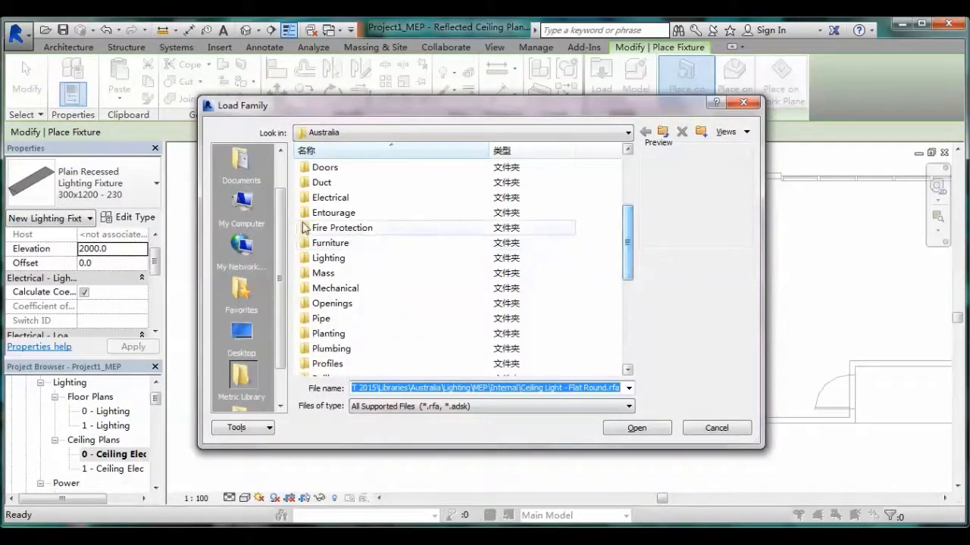
pyautogui.click(341, 293)
pyautogui.scroll(-4, 364, 296)
pyautogui.scroll(5, 363, 296)
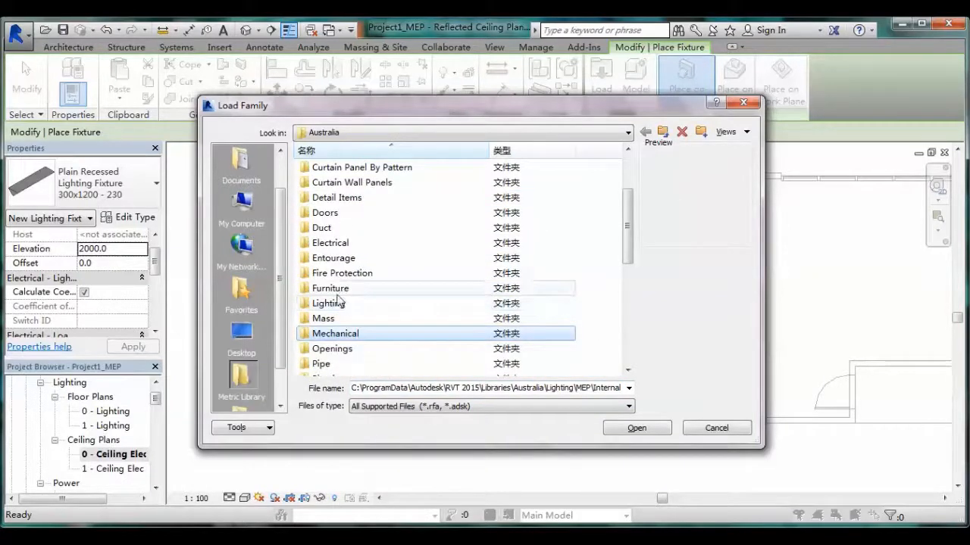
pyautogui.click(348, 303)
pyautogui.doubleClick(349, 304)
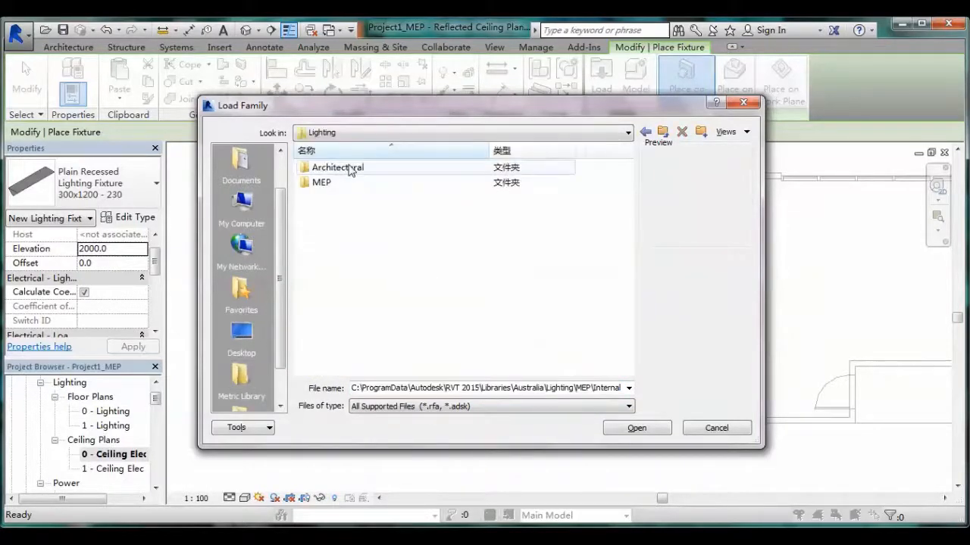
pyautogui.click(336, 182)
pyautogui.doubleClick(339, 183)
pyautogui.click(436, 168)
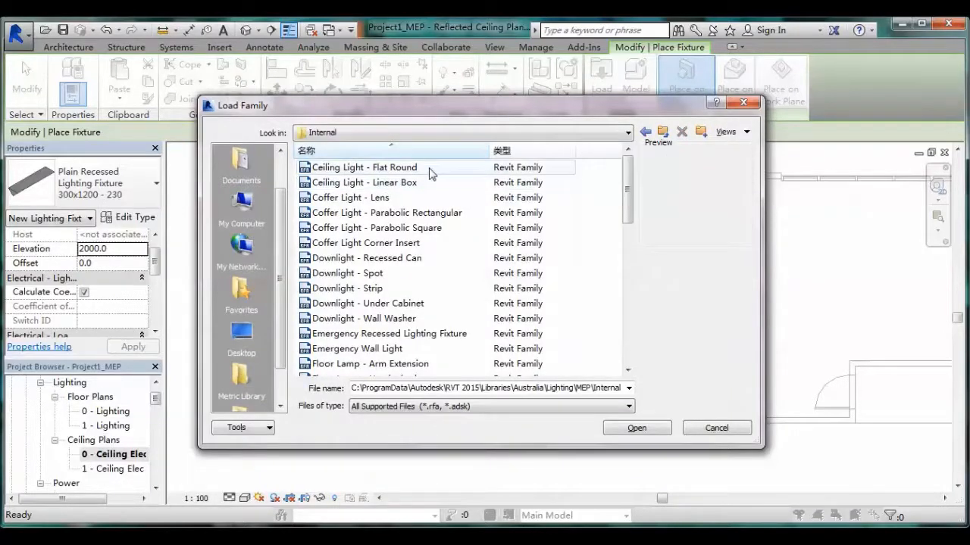
# Step: Preview the internal lighting families, including coffer lights, downlights, pendants, sconces and table lamps
pyautogui.click(363, 213)
pyautogui.click(366, 258)
pyautogui.click(371, 273)
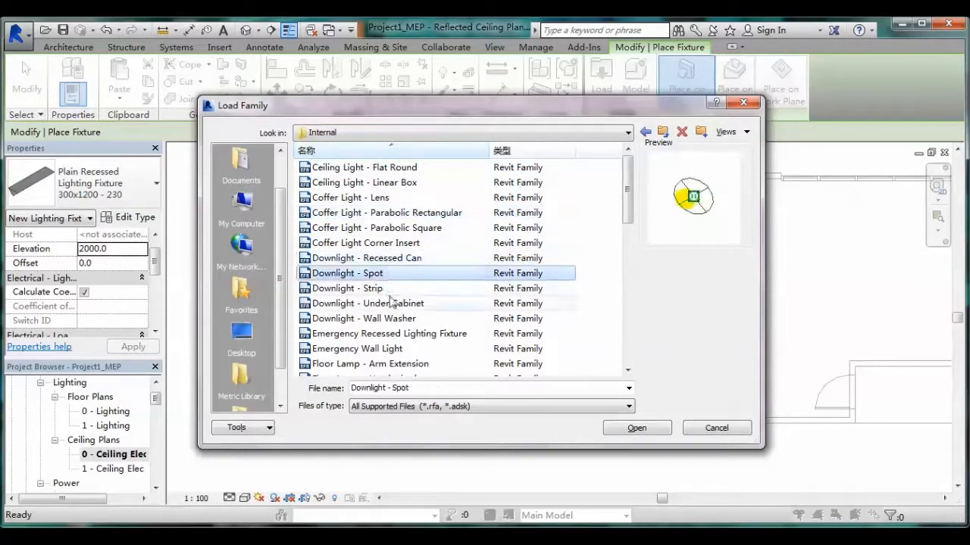
pyautogui.click(391, 303)
pyautogui.scroll(-4, 391, 303)
pyautogui.click(385, 288)
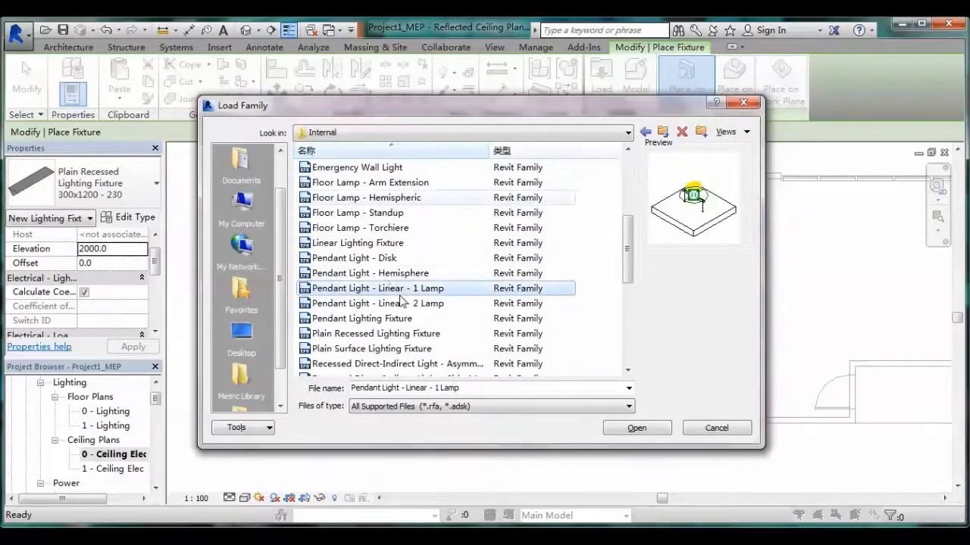
pyautogui.click(384, 274)
pyautogui.click(349, 319)
pyautogui.scroll(-3, 390, 336)
pyautogui.click(395, 334)
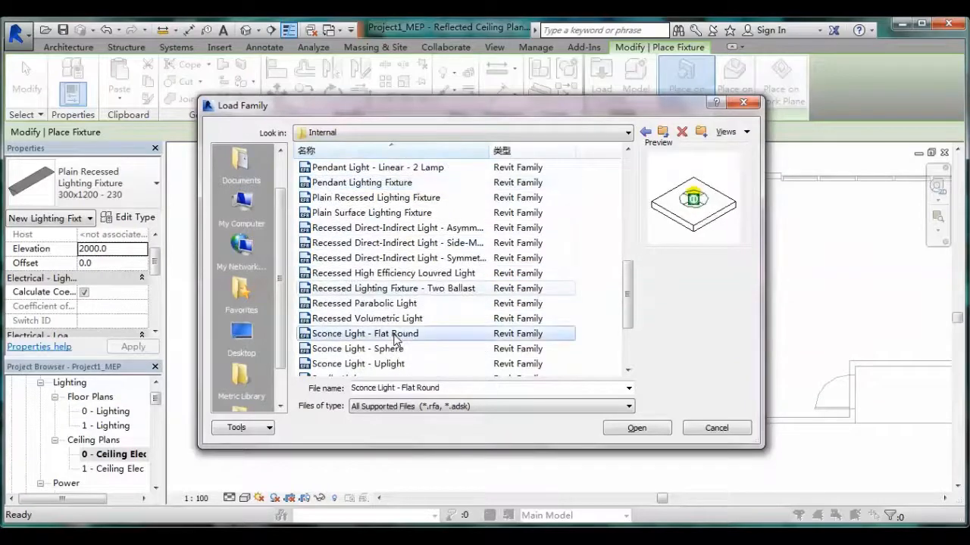
pyautogui.scroll(-3, 395, 339)
pyautogui.click(393, 335)
pyautogui.scroll(7, 388, 295)
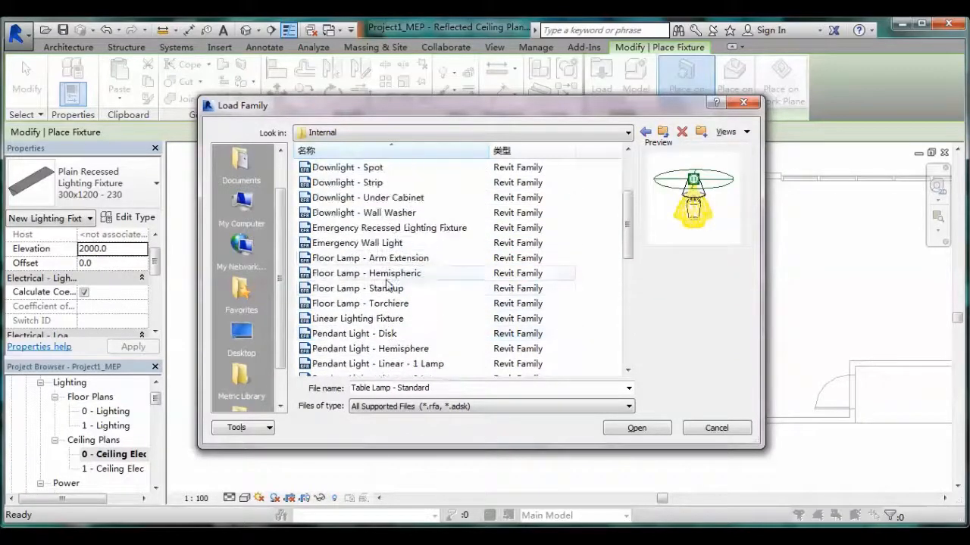
pyautogui.click(368, 244)
pyautogui.click(371, 218)
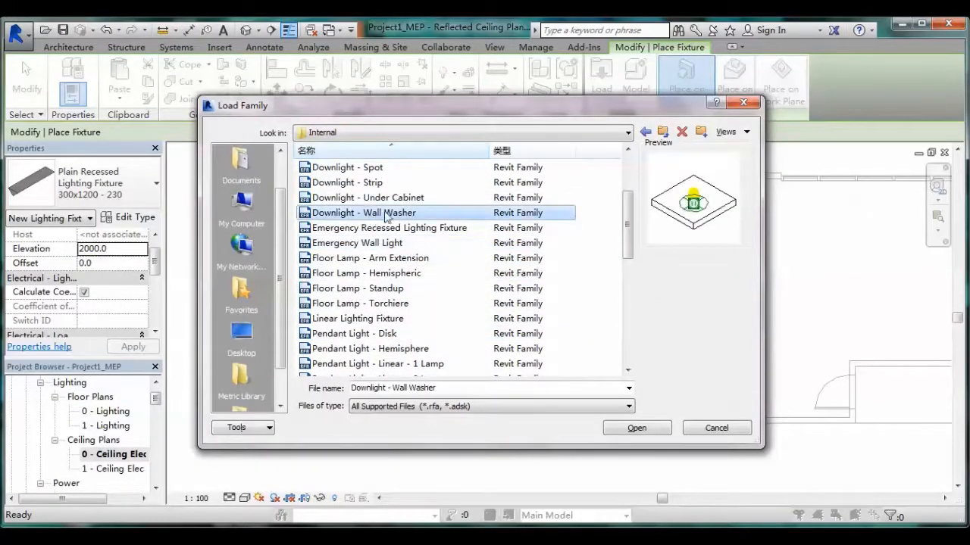
pyautogui.click(388, 200)
pyautogui.click(391, 183)
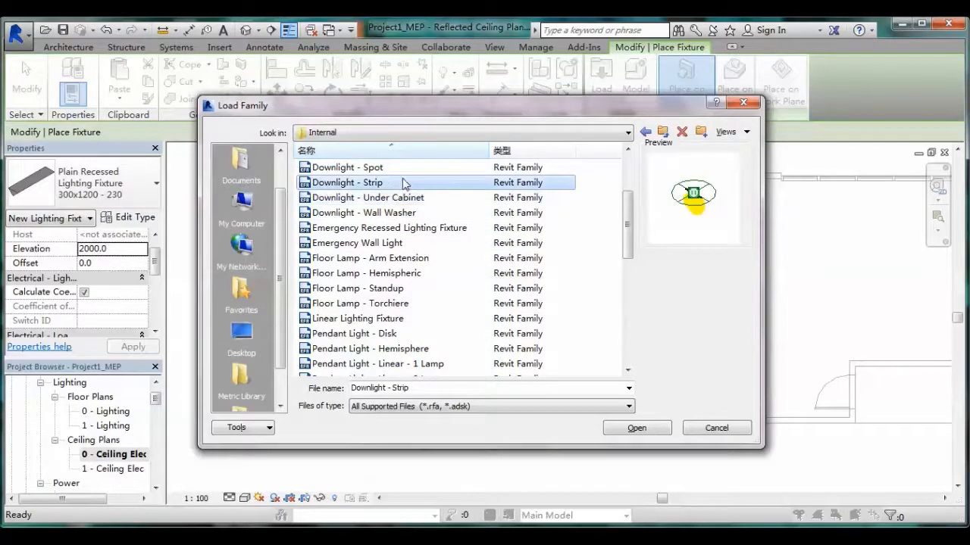
pyautogui.scroll(3, 390, 189)
# Step: Load the Ceiling Light - Flat Round family and place two 60W - 230V lights on the grid ceiling's face, one above the other
pyautogui.click(351, 170)
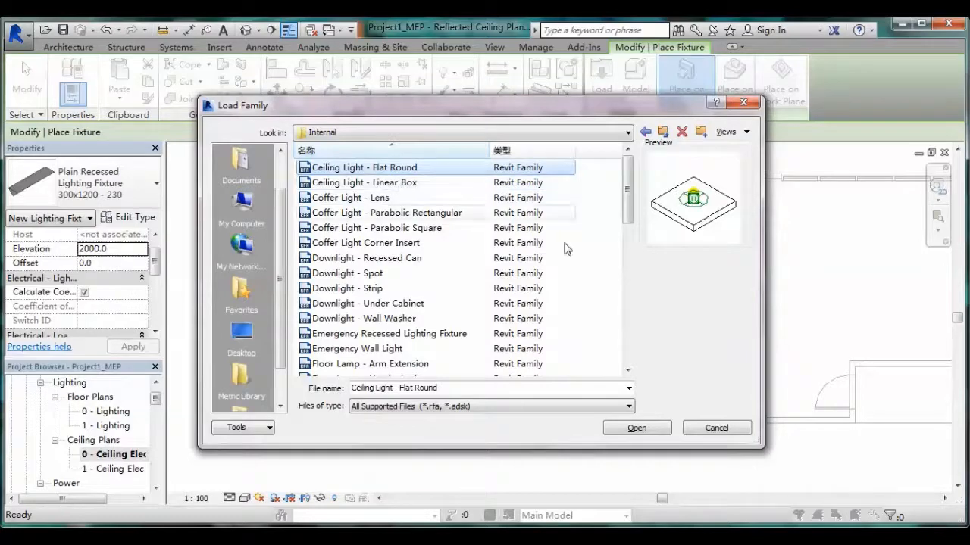
pyautogui.click(653, 430)
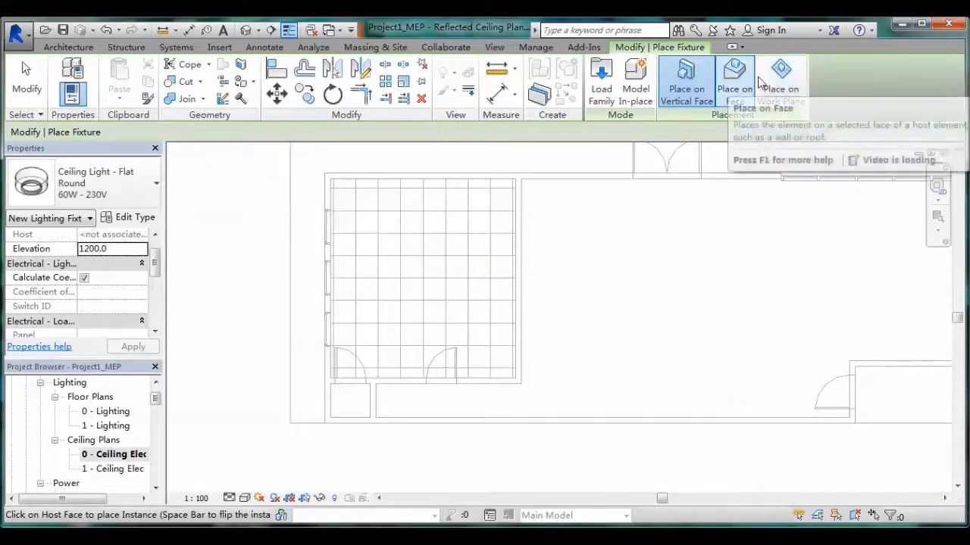
pyautogui.click(734, 83)
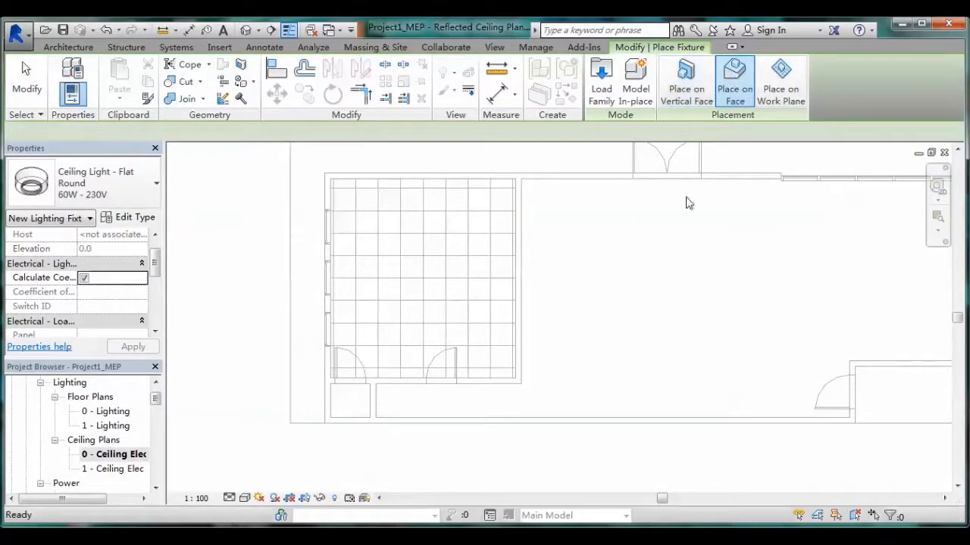
pyautogui.click(416, 277)
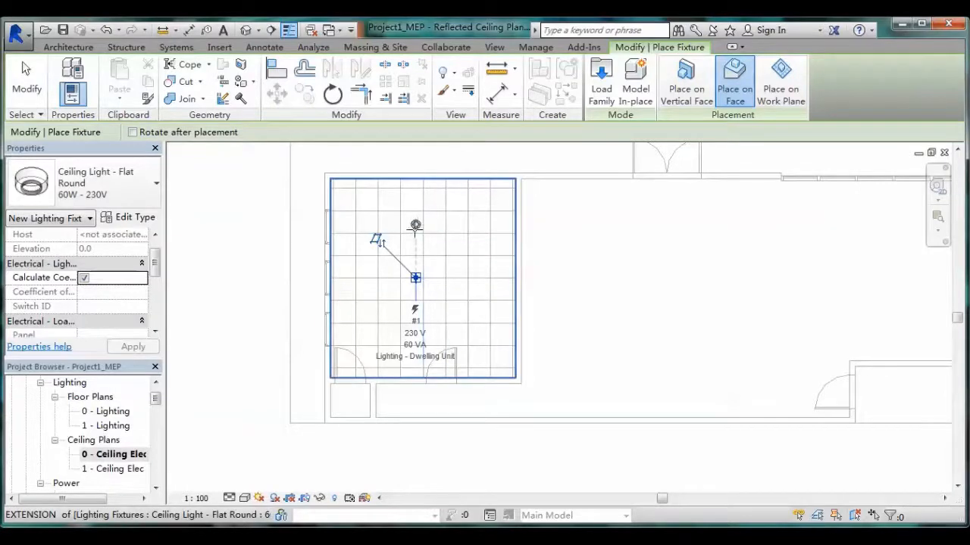
pyautogui.click(415, 233)
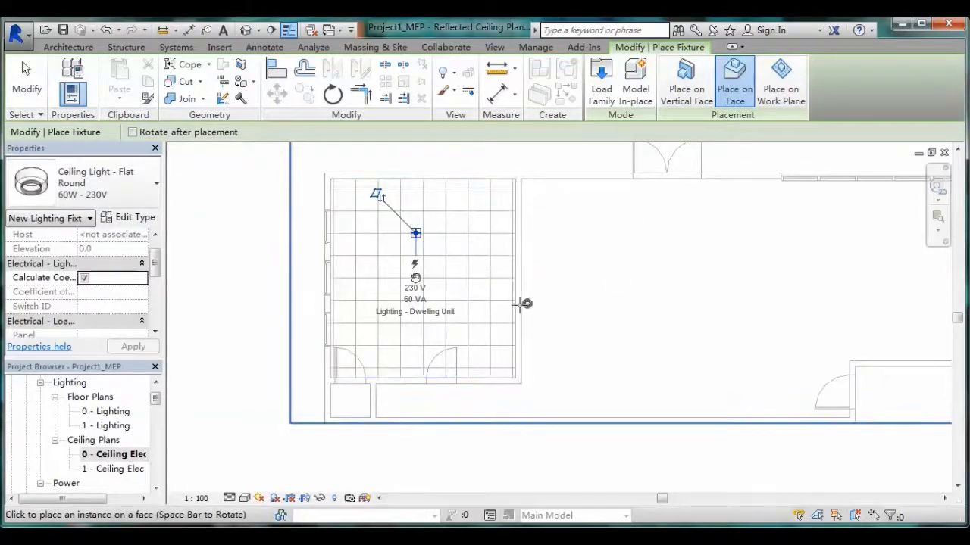
# Step: End fixture placement, examine the ceiling lights in the 3D view and return to the 0 - Lighting floor plan
pyautogui.click(246, 30)
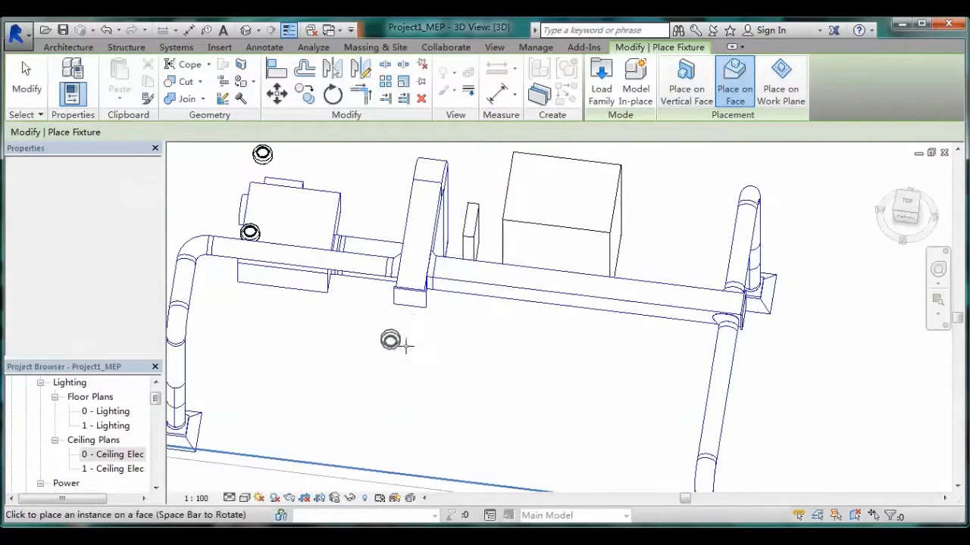
pyautogui.press('Escape')
pyautogui.keyDown('shift'); pyautogui.moveTo(365, 344); pyautogui.dragTo(444, 155, button='middle'); pyautogui.keyUp('shift')
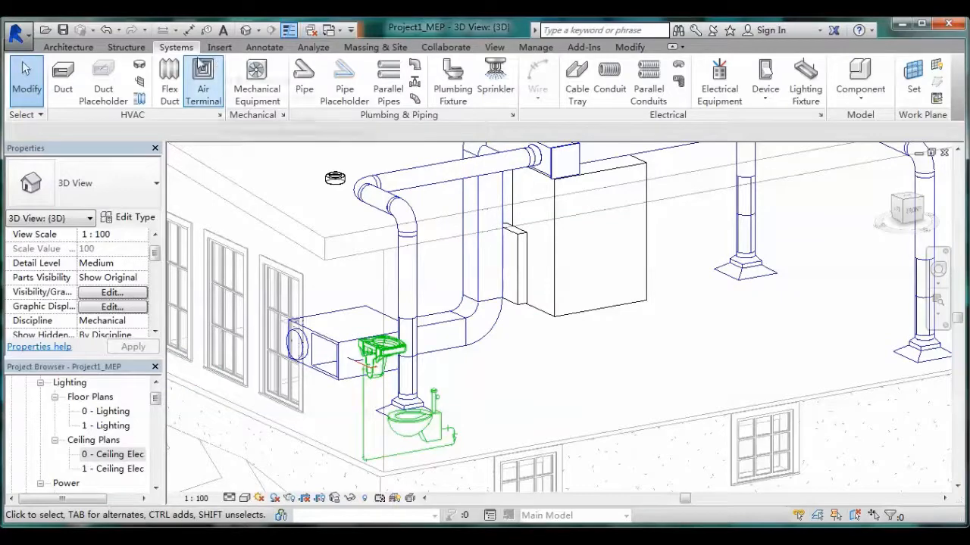
pyautogui.doubleClick(111, 413)
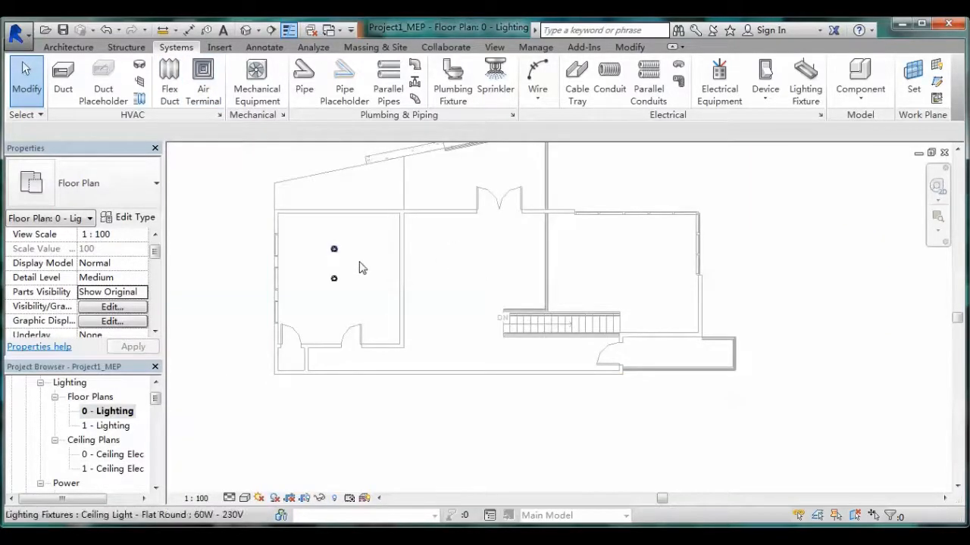
# Step: Place two One Way Switch lighting switches in the room with the ceiling lights: one on its right wall, one on its lower wall between the doors
pyautogui.scroll(3, 359, 265)
pyautogui.moveTo(510, 284); pyautogui.dragTo(615, 281, button='middle')
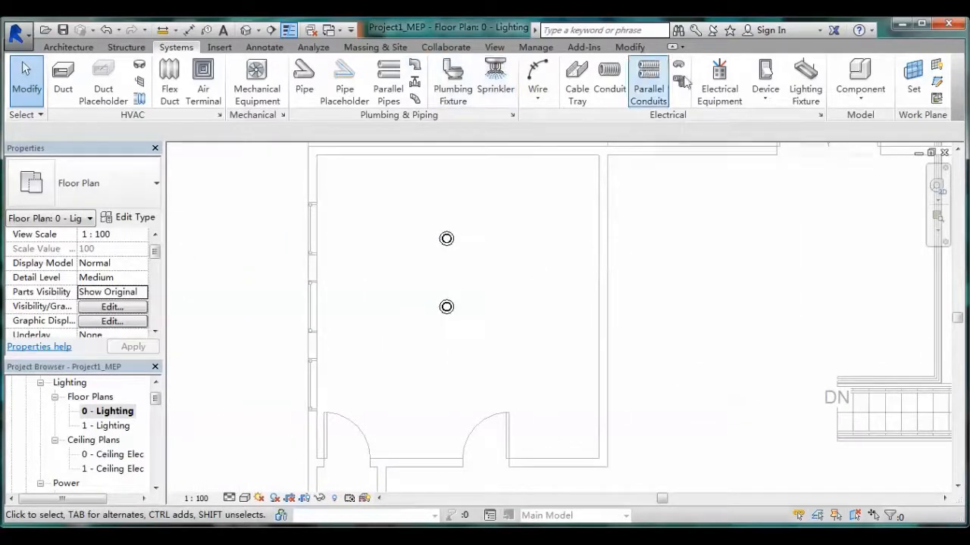
pyautogui.click(762, 104)
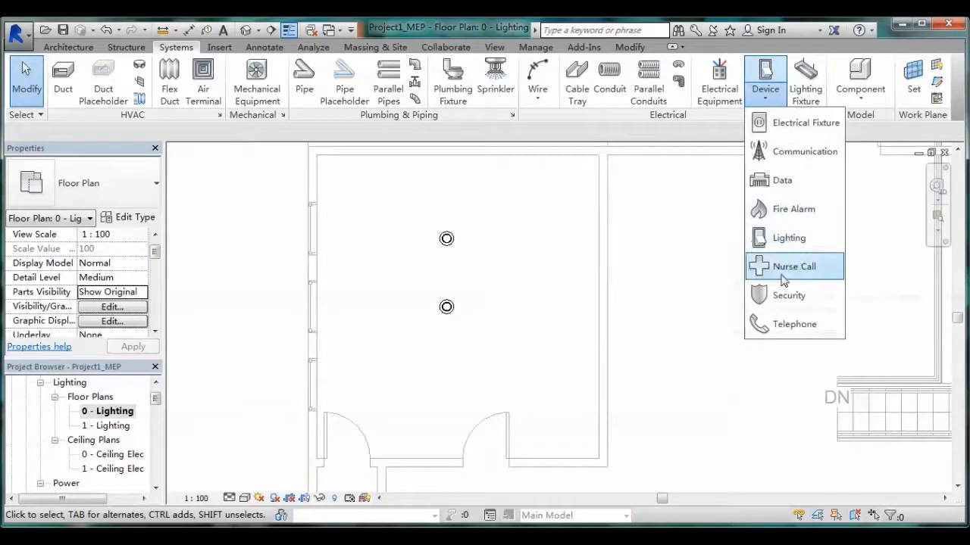
pyautogui.click(767, 103)
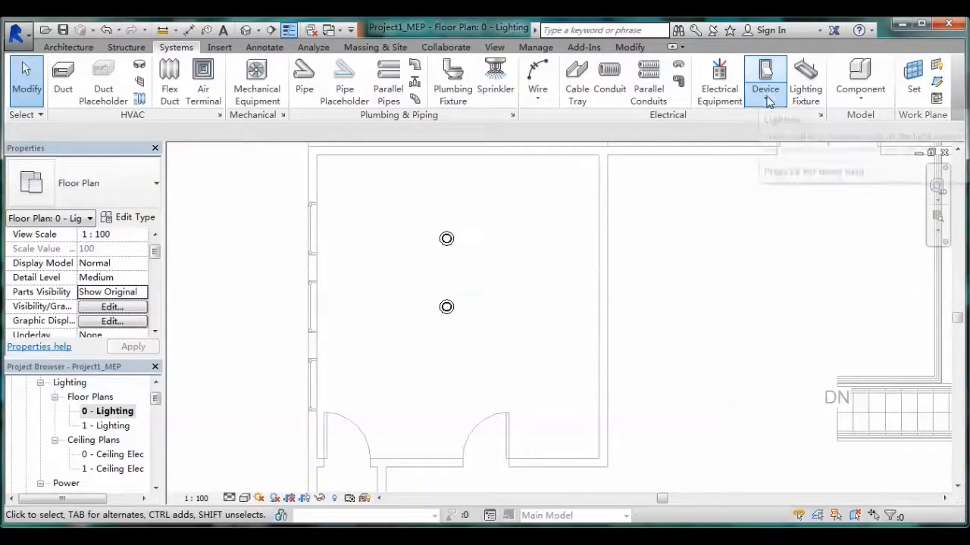
pyautogui.click(769, 103)
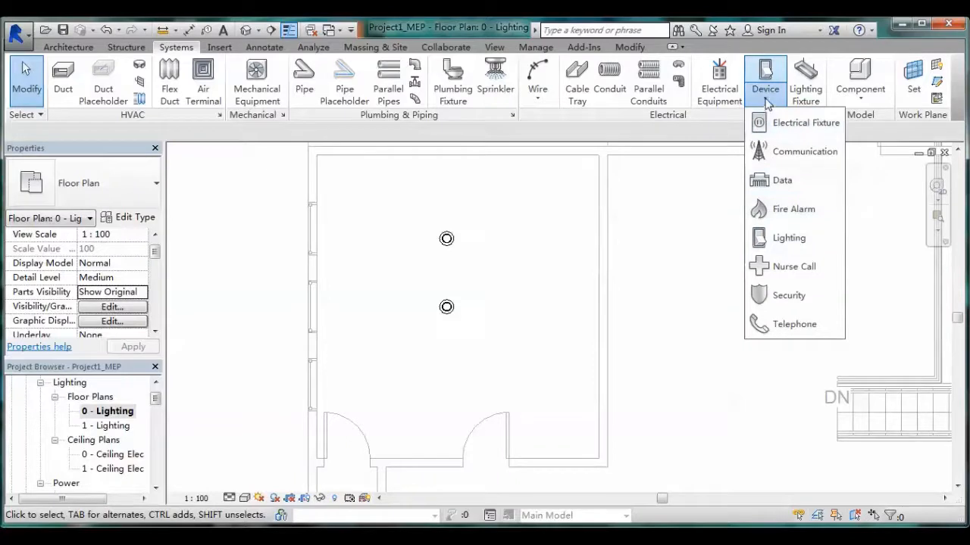
pyautogui.click(789, 238)
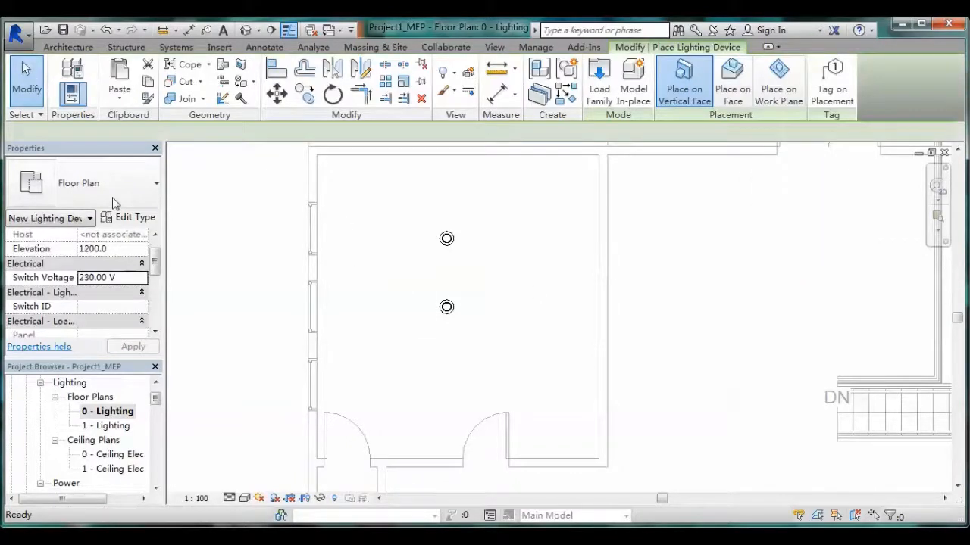
pyautogui.click(87, 188)
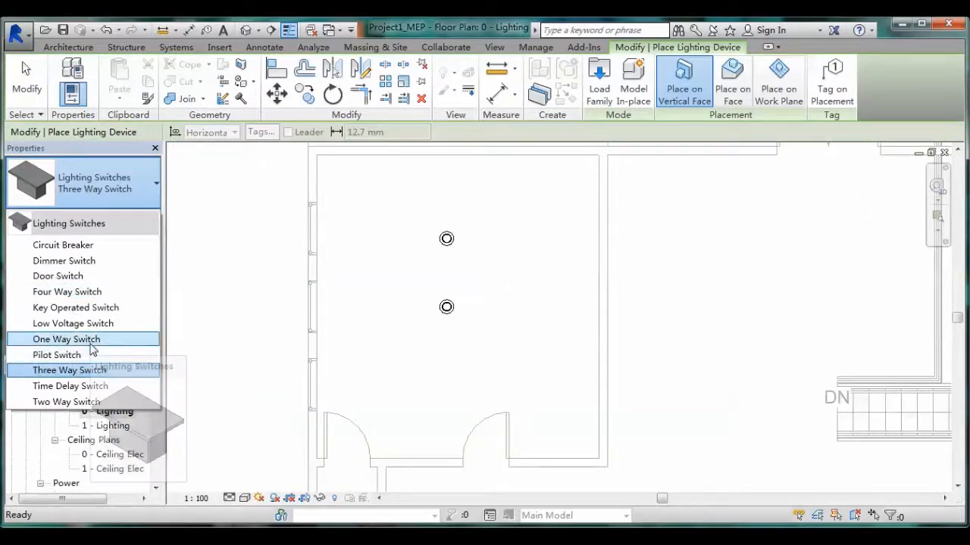
pyautogui.press('Escape')
pyautogui.press('Escape')
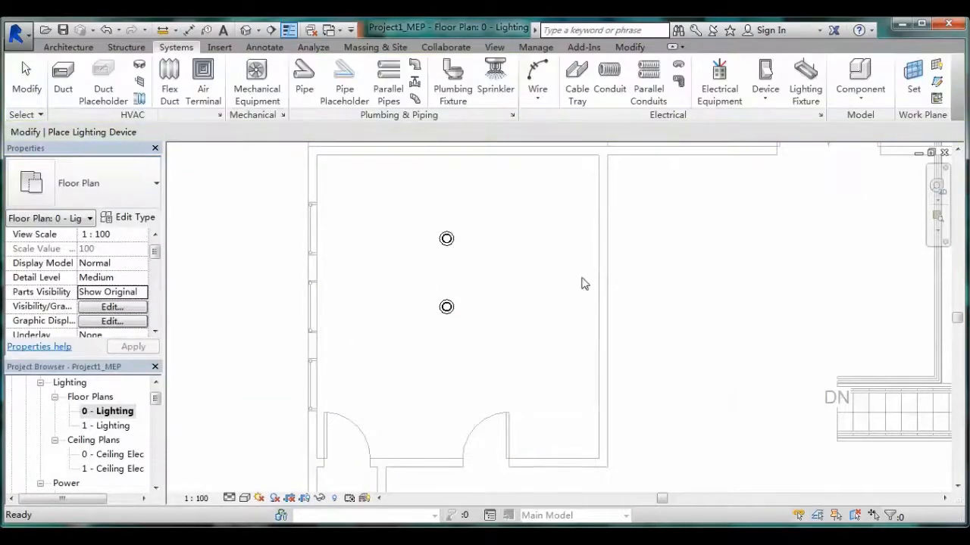
pyautogui.click(593, 291)
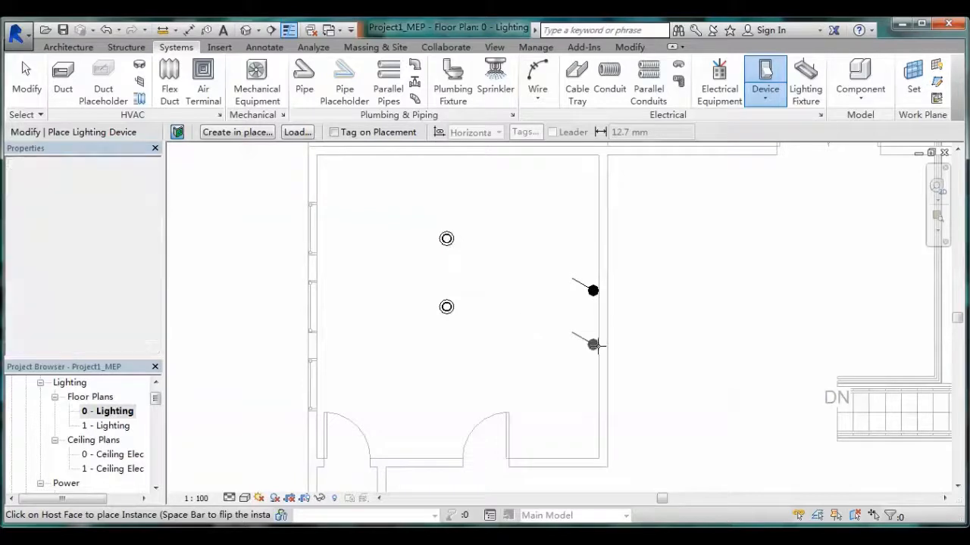
pyautogui.click(444, 455)
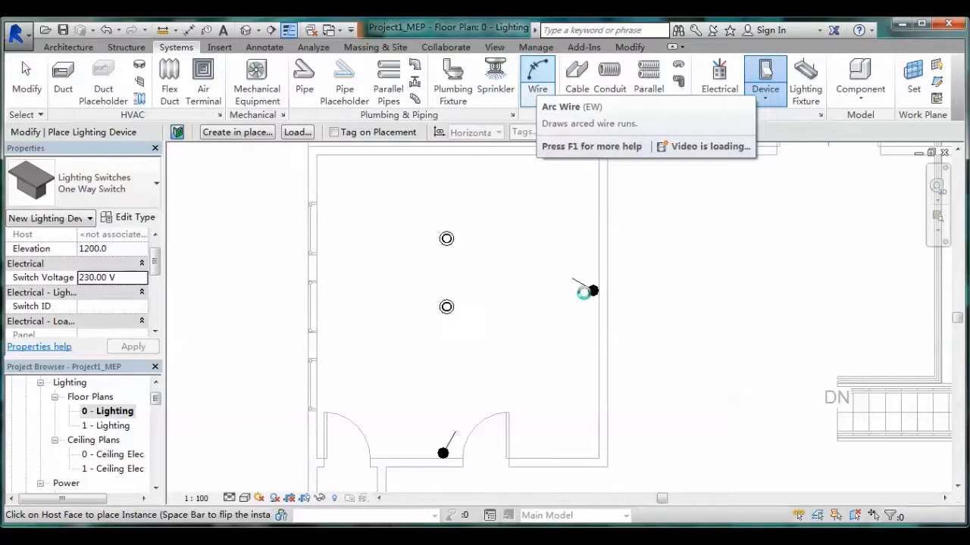
# Step: Draw an arc wire from the right wall's switch to the upper ceiling light
pyautogui.click(538, 72)
pyautogui.click(592, 291)
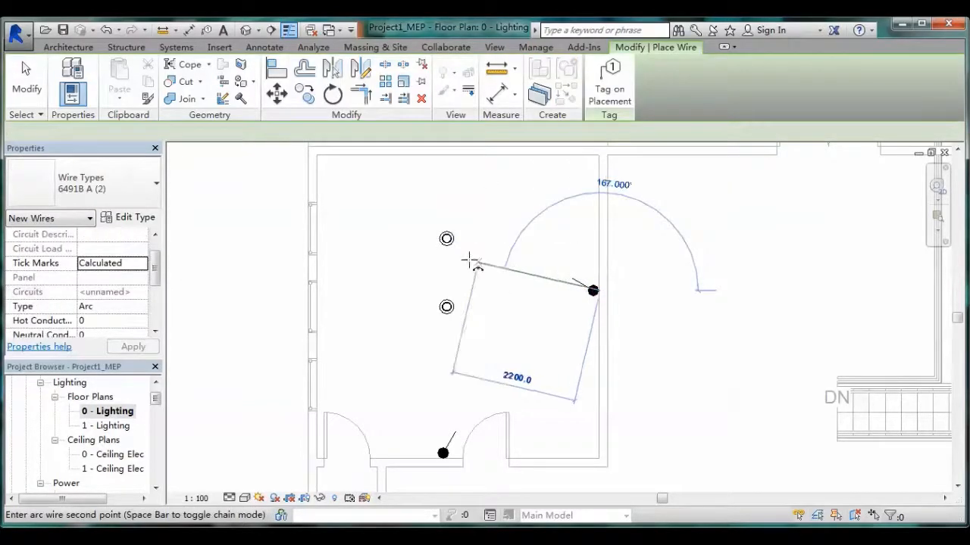
pyautogui.click(448, 239)
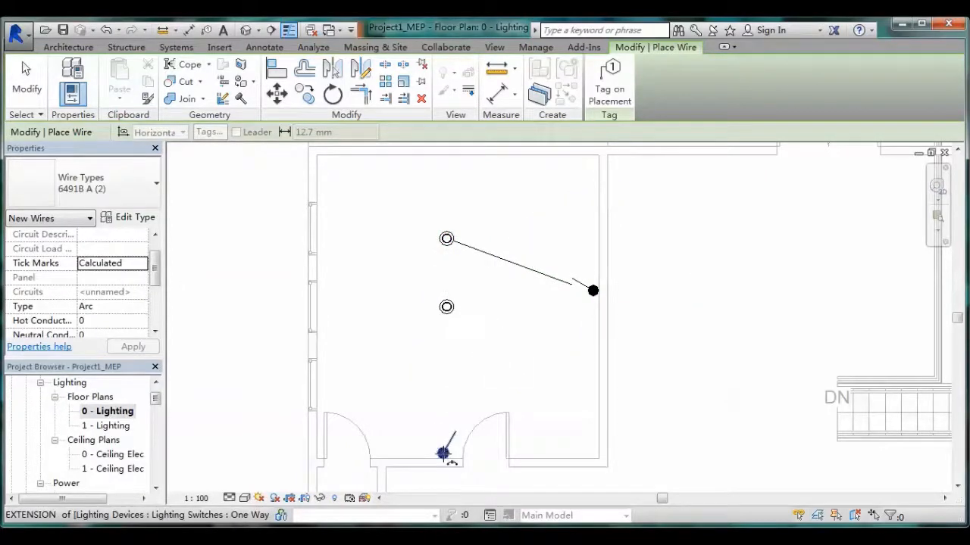
# Step: Draw an arc wire from the lower wall's switch to the lower ceiling light and end wire and switch placement
pyautogui.click(442, 453)
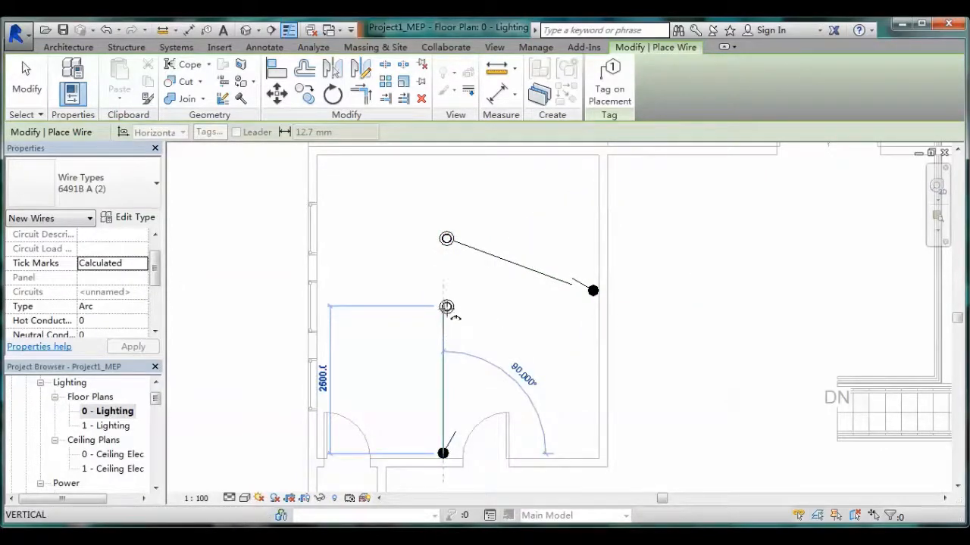
pyautogui.click(446, 307)
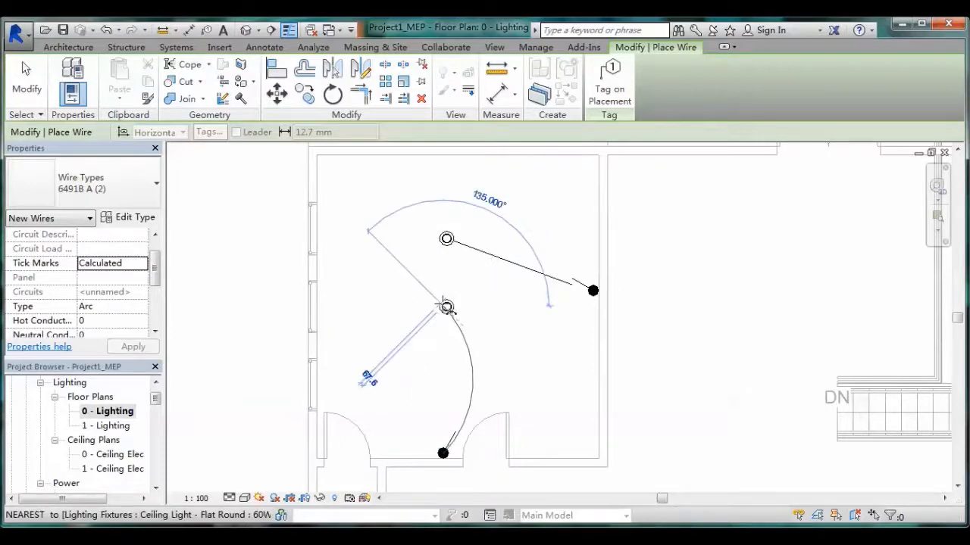
pyautogui.click(449, 311)
pyautogui.press('Escape')
pyautogui.press('Escape')
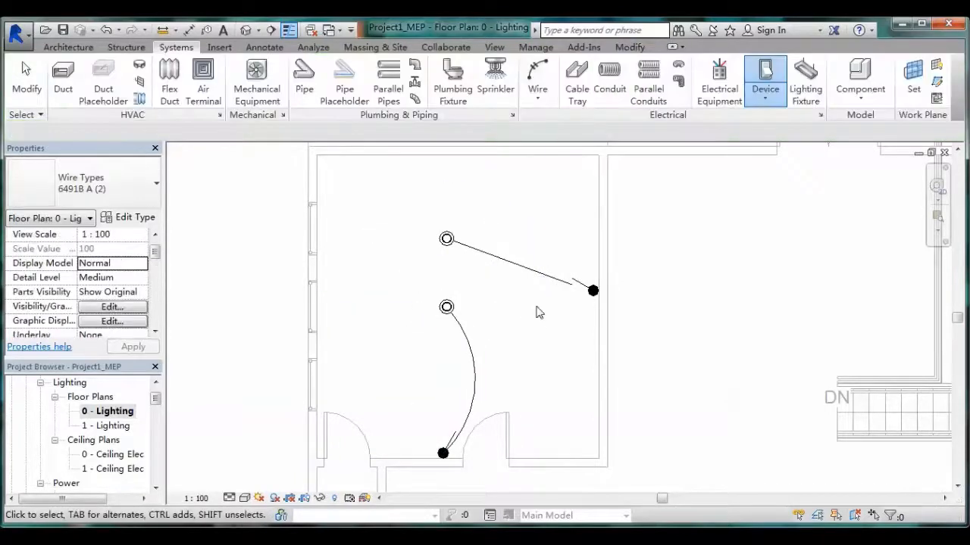
pyautogui.press('Escape')
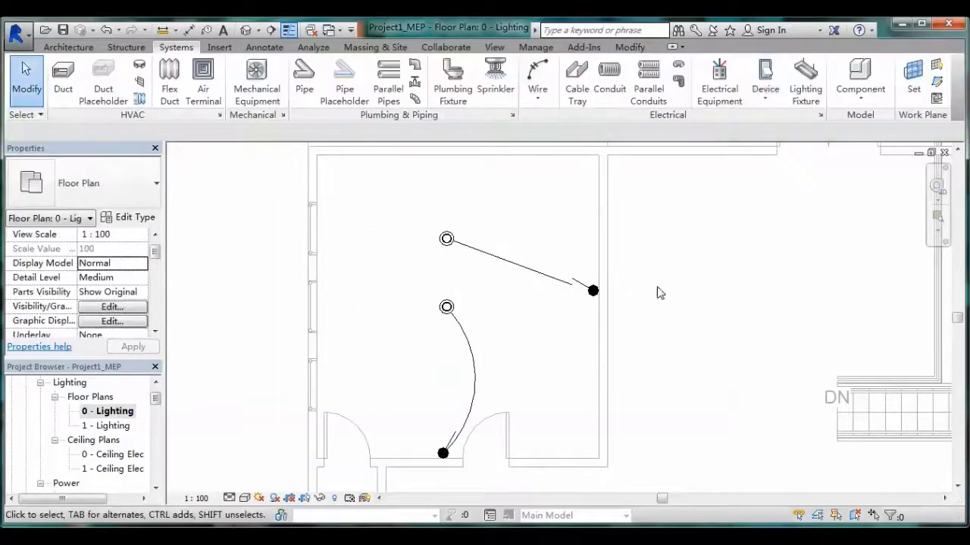
# Step: Extend the loose end of the upper light's wire to meet the switch on the right wall, then deselect the wire
pyautogui.click(570, 285)
pyautogui.moveTo(571, 284); pyautogui.dragTo(600, 291)
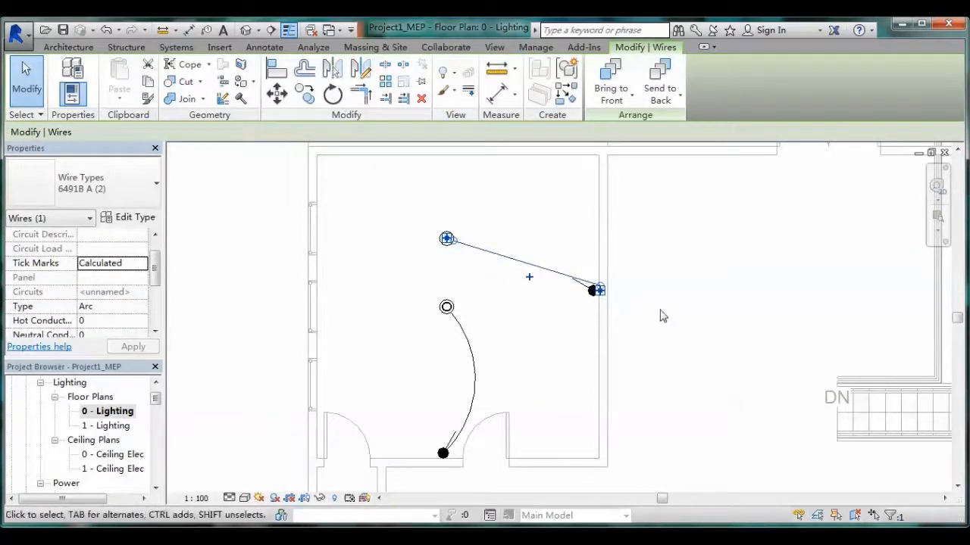
pyautogui.scroll(3, 510, 369)
pyautogui.click(519, 339)
pyautogui.scroll(-4, 587, 422)
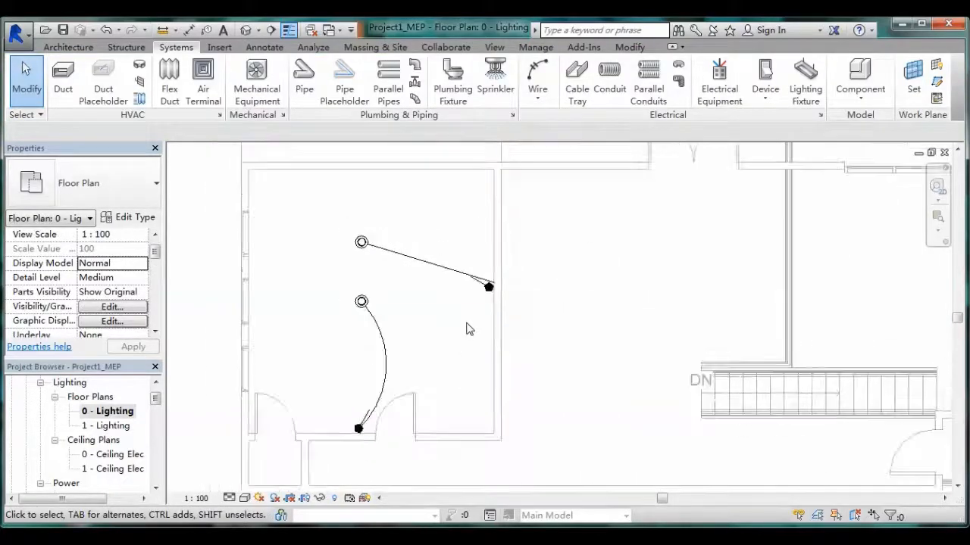
pyautogui.scroll(-2, 557, 373)
pyautogui.moveTo(557, 372); pyautogui.dragTo(472, 346, button='middle')
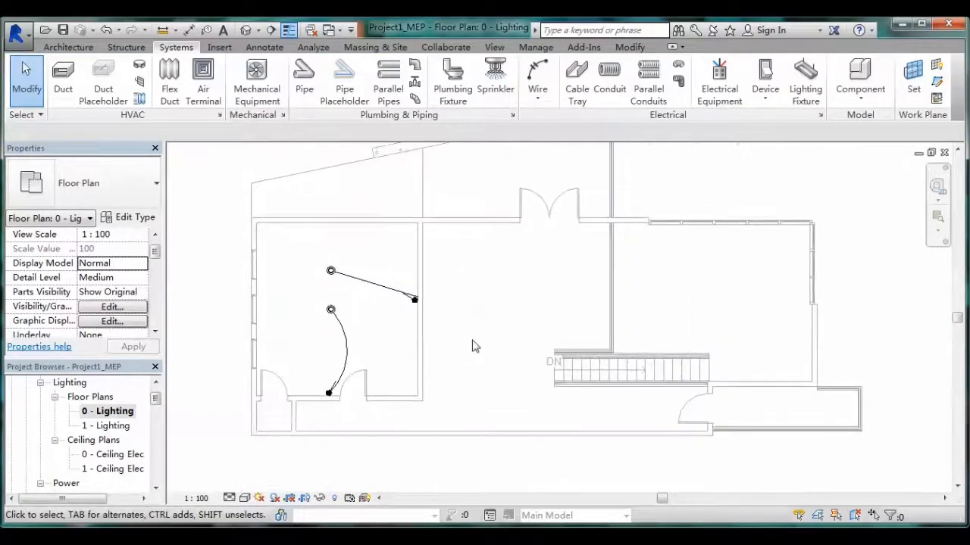
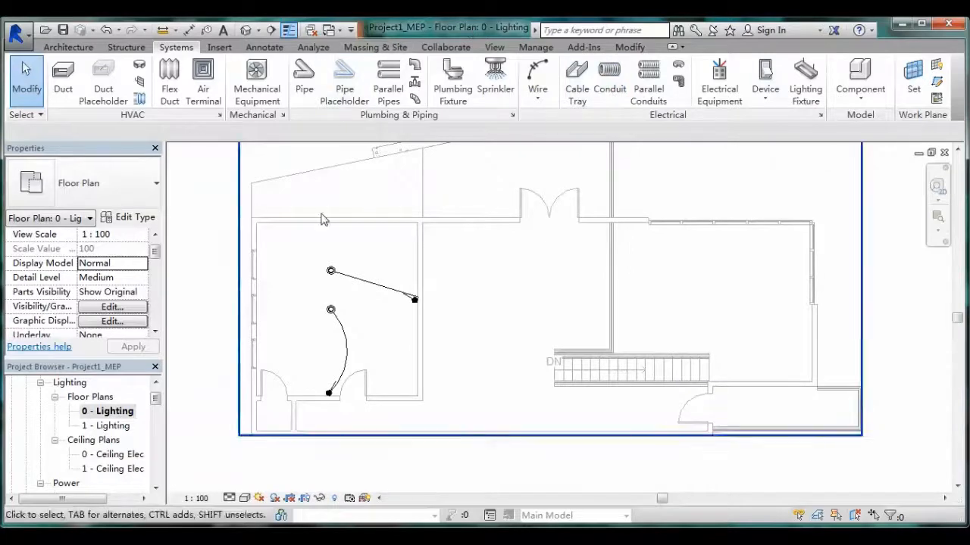
# Step: Look through the project views from the 0 - Lighting floor plan down to the Plumbing discipline
pyautogui.scroll(-3, 325, 284)
pyautogui.scroll(-1, 447, 331)
pyautogui.moveTo(447, 331); pyautogui.dragTo(381, 328, button='middle')
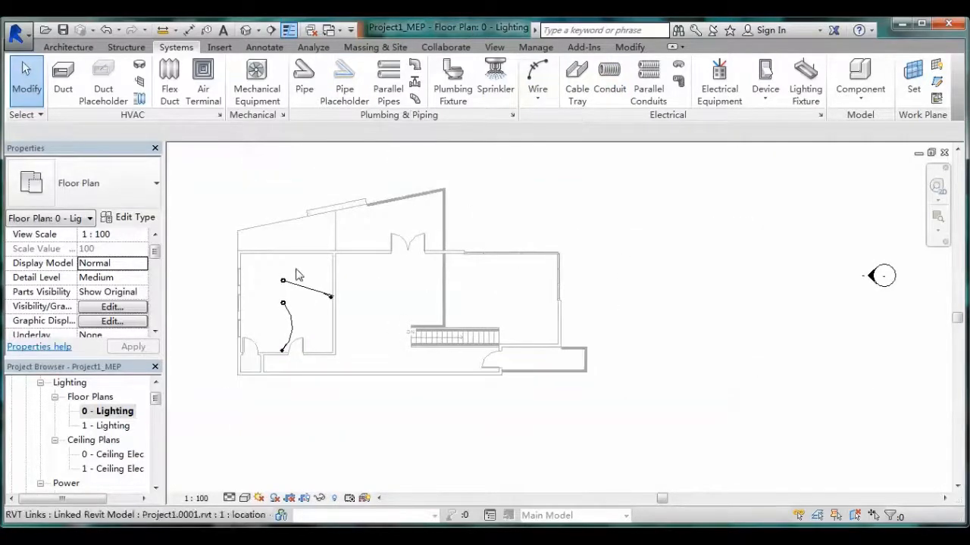
pyautogui.click(111, 409)
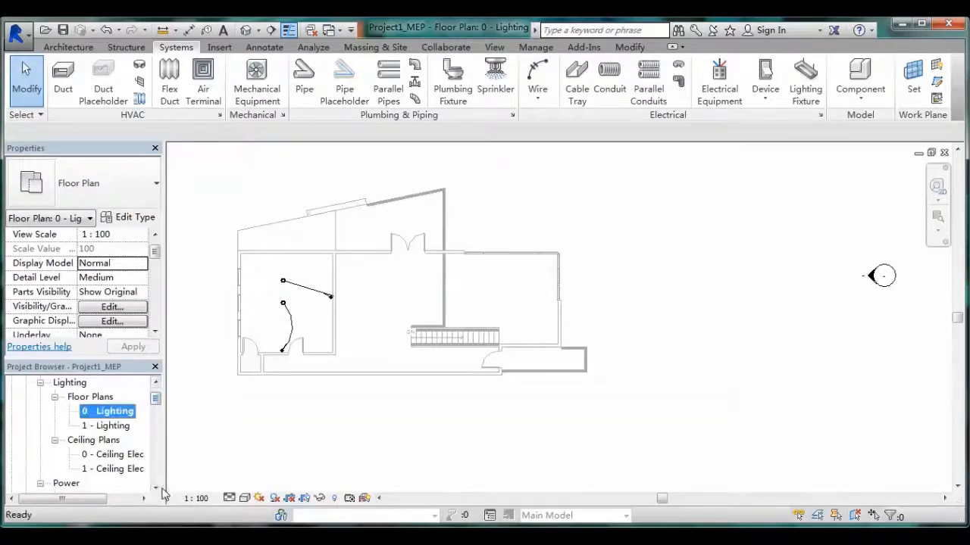
pyautogui.scroll(-7, 157, 489)
pyautogui.scroll(-5, 157, 489)
pyautogui.scroll(-11, 157, 489)
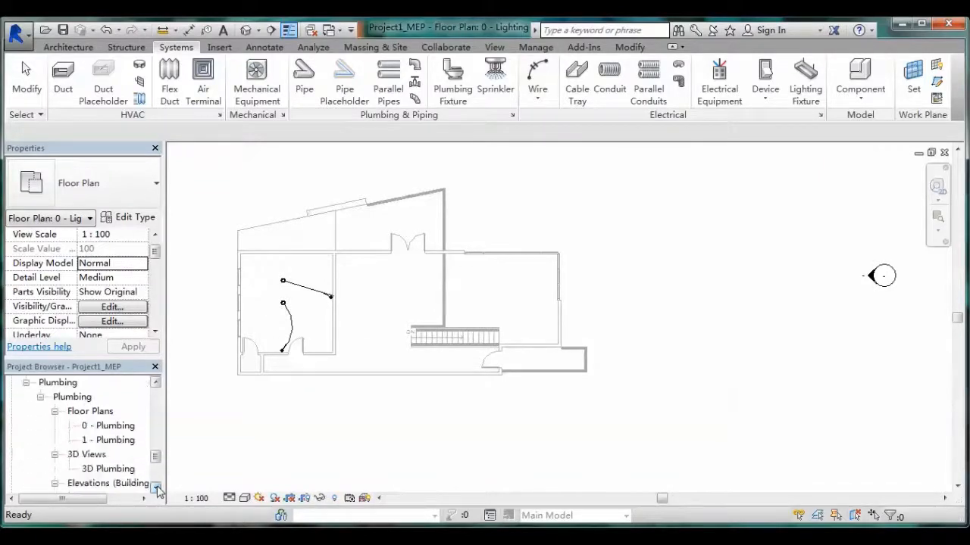